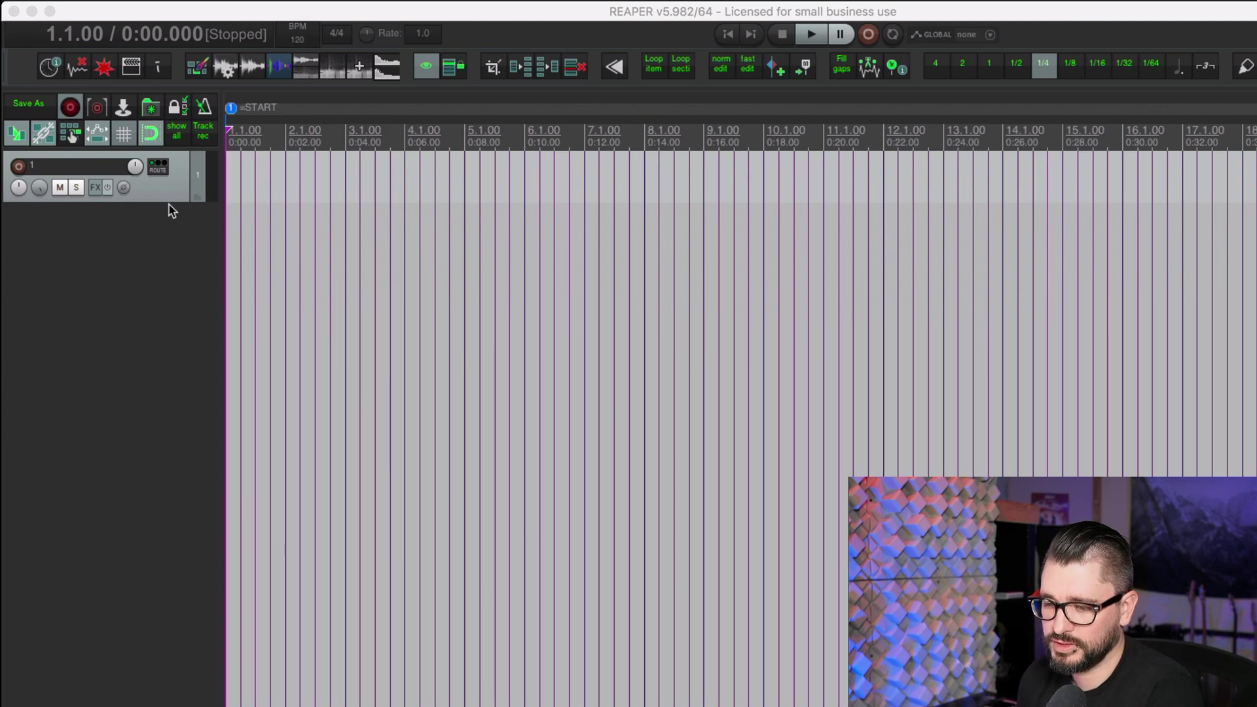
# - Draw a new empty MIDI item across the first bars of track 1
pyautogui.click(167, 193)
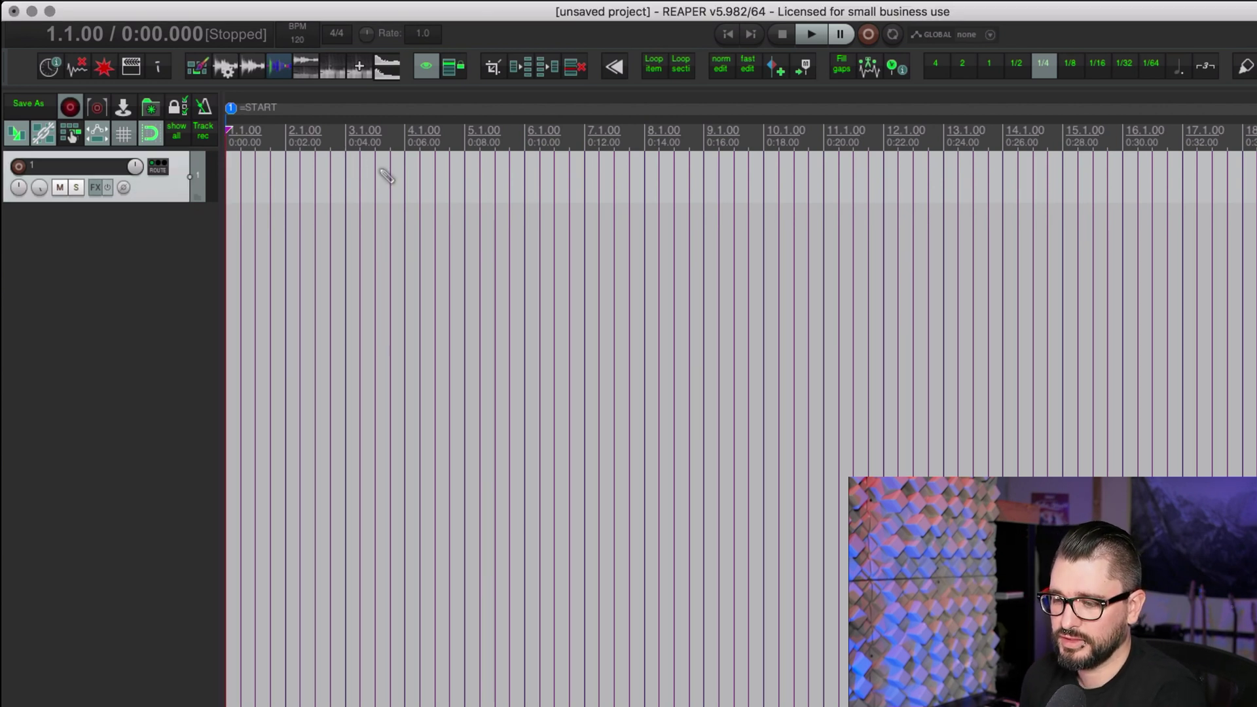
pyautogui.moveTo(227, 183); pyautogui.dragTo(404, 183)
pyautogui.click(282, 226)
# - Show track 1's Volume envelope and add an automation item under the MIDI item, pulled into a dip
pyautogui.scroll(3, 270, 229)
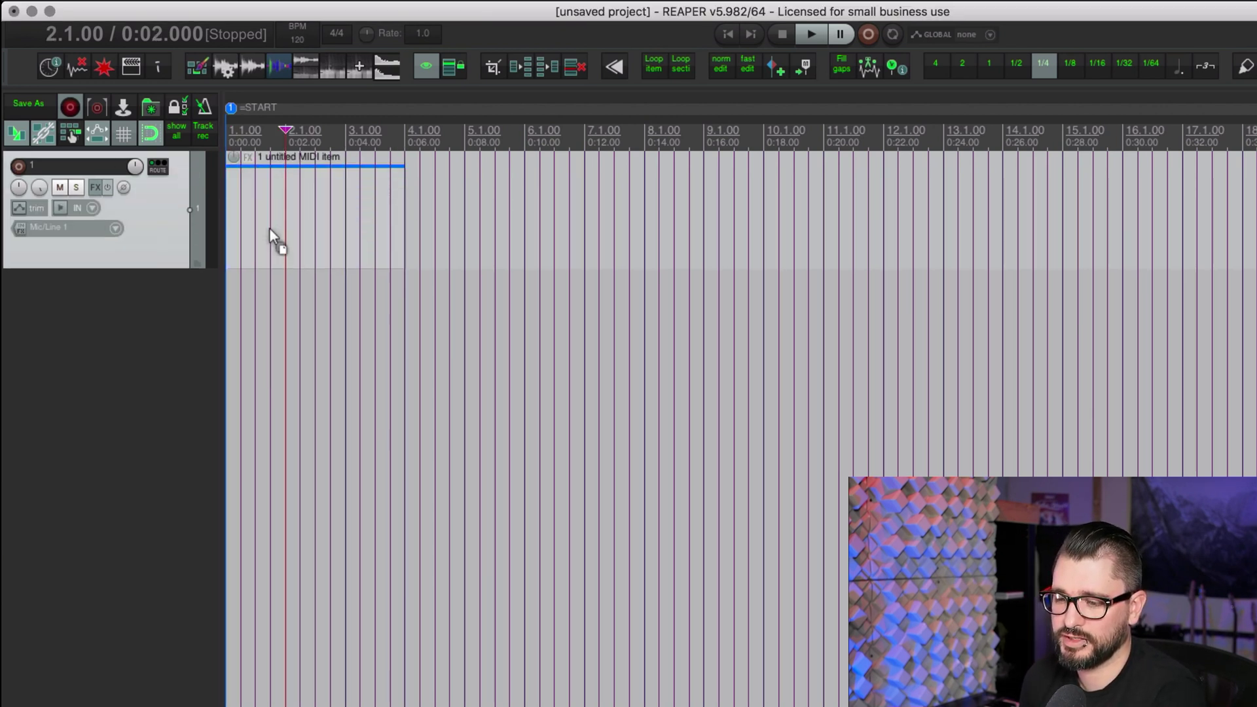
pyautogui.press('v')
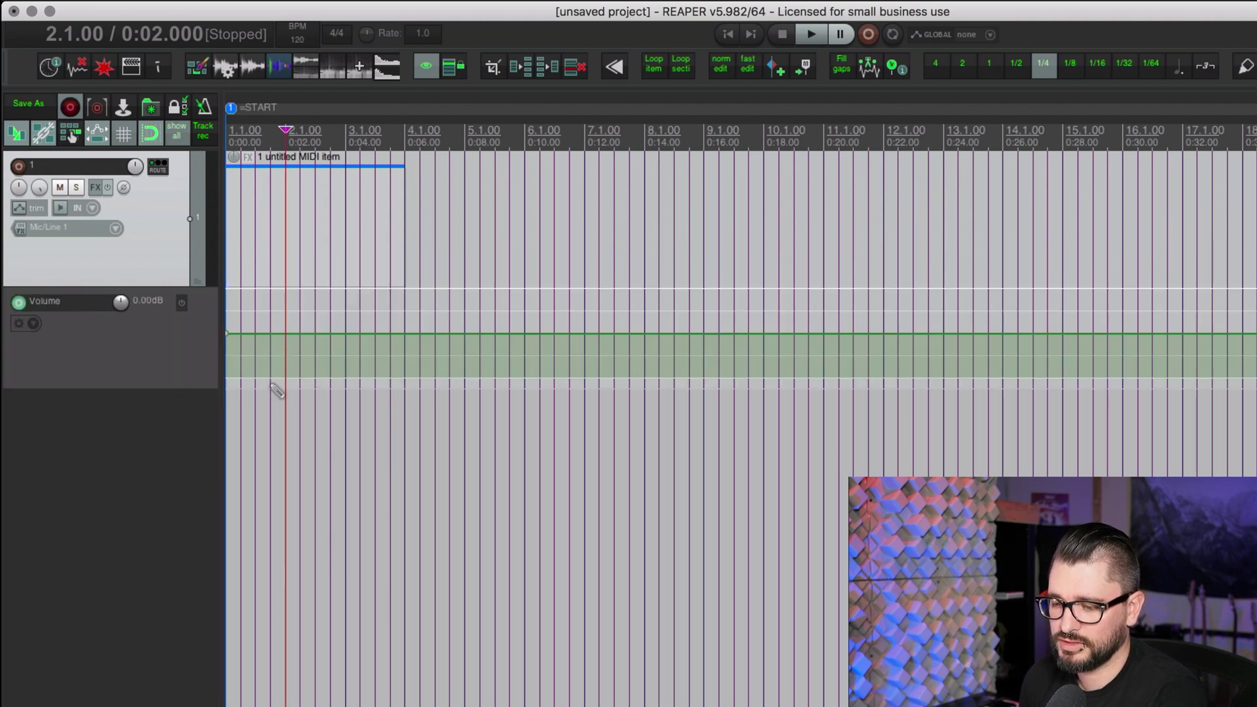
pyautogui.moveTo(257, 388); pyautogui.dragTo(359, 393)
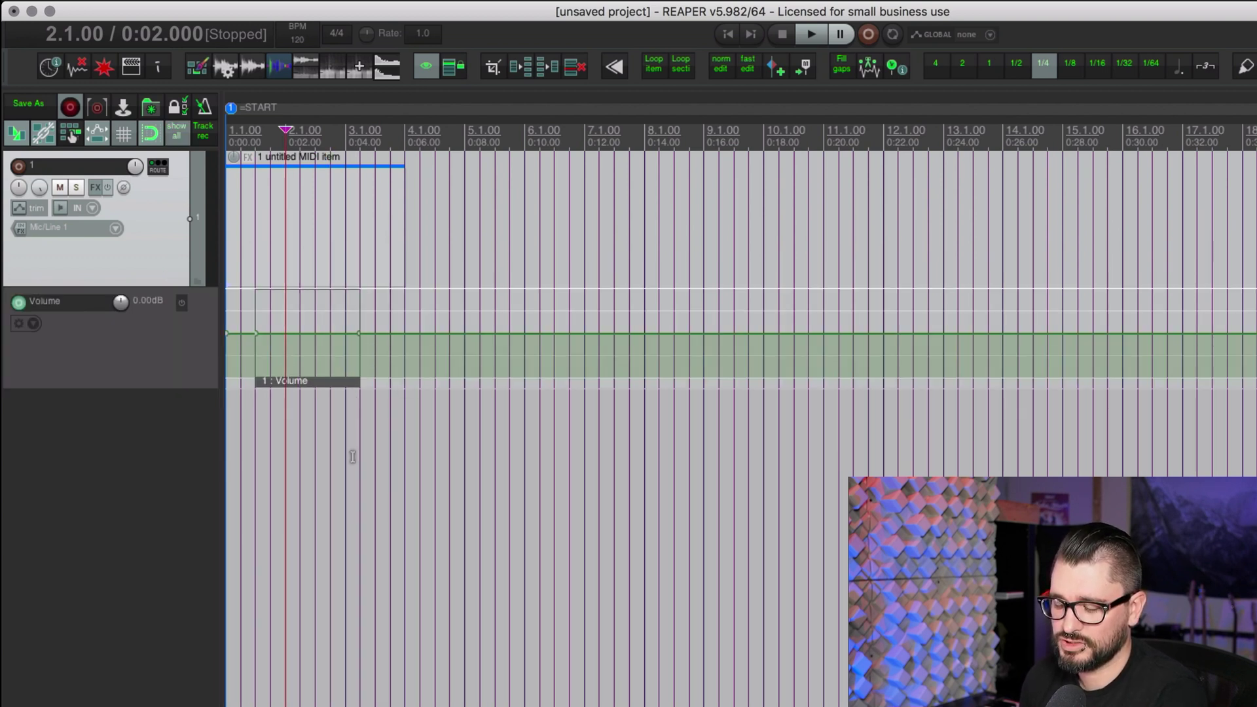
pyautogui.moveTo(315, 335); pyautogui.dragTo(312, 404)
pyautogui.click(370, 435)
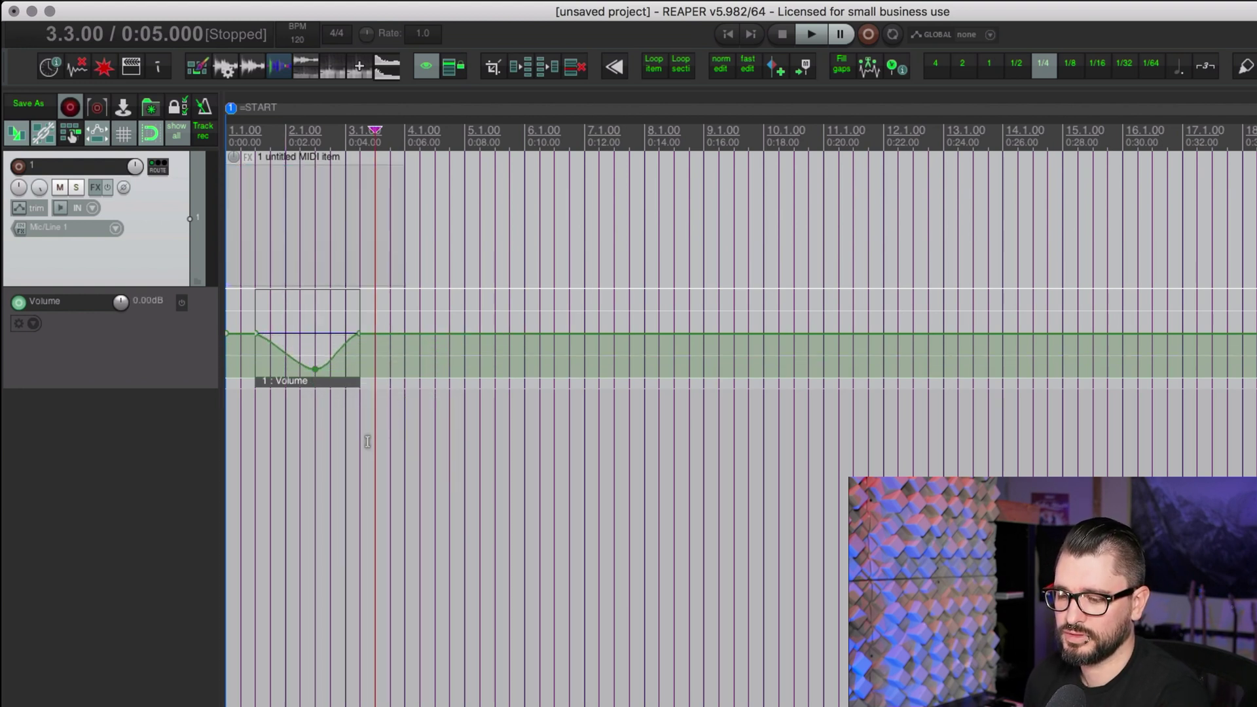
# - In Automation preferences, pool automation items when copying with tracks or media items
pyautogui.click(365, 213)
pyautogui.press('super+comma')
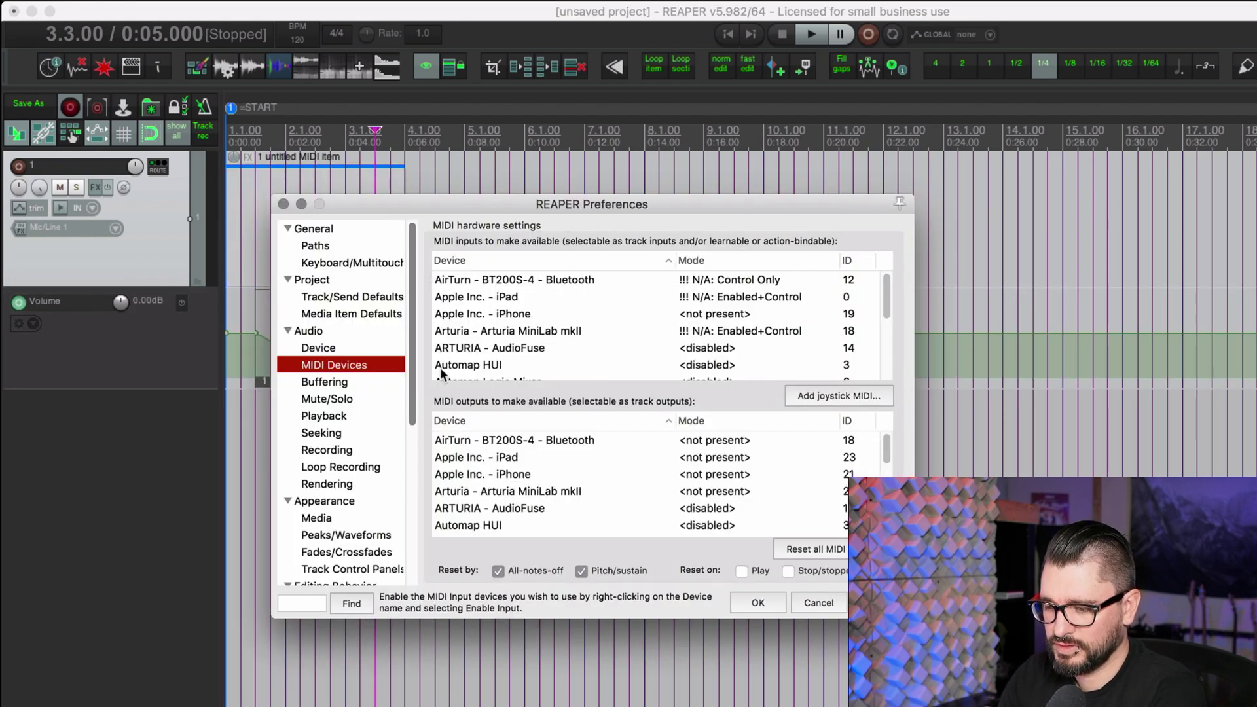
pyautogui.scroll(-10, 365, 392)
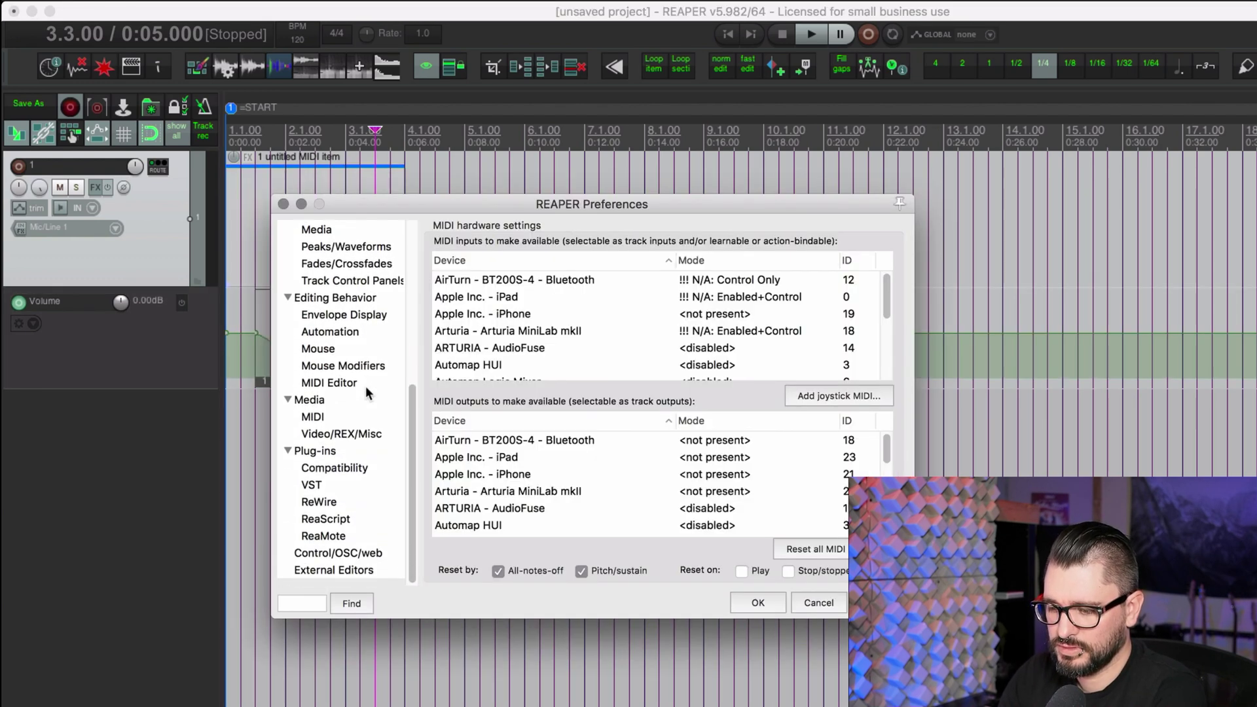
pyautogui.click(362, 339)
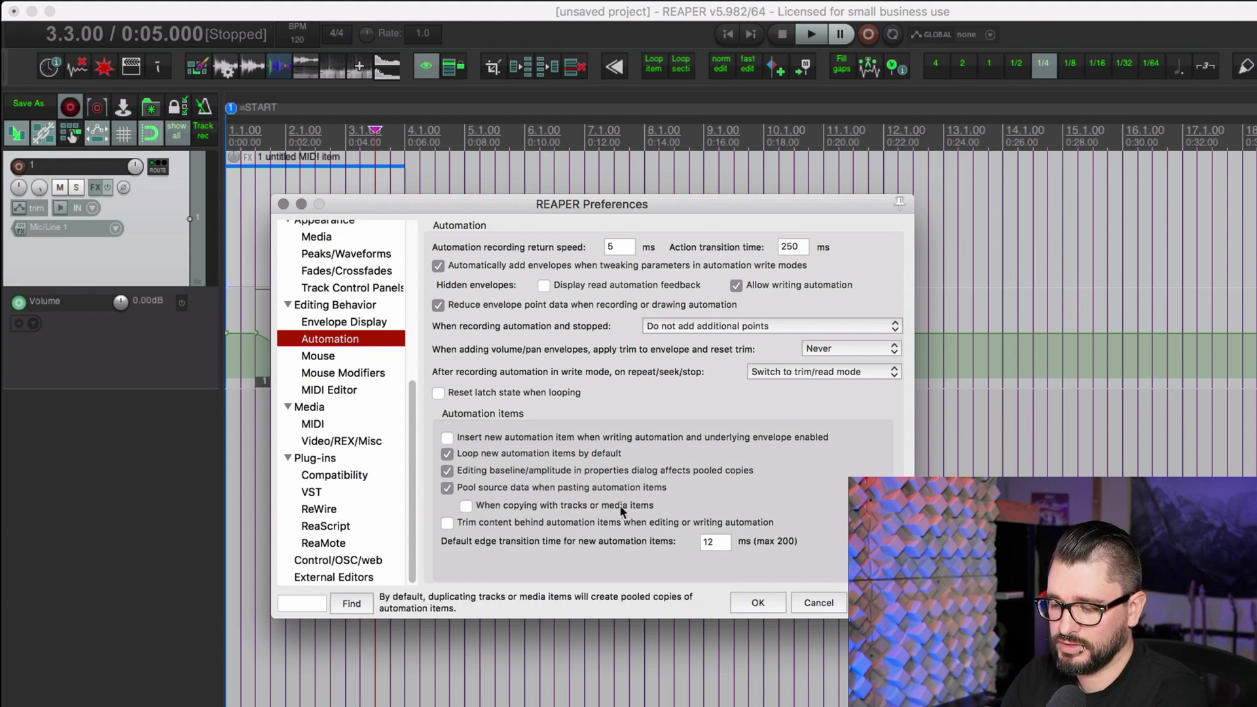
pyautogui.click(470, 505)
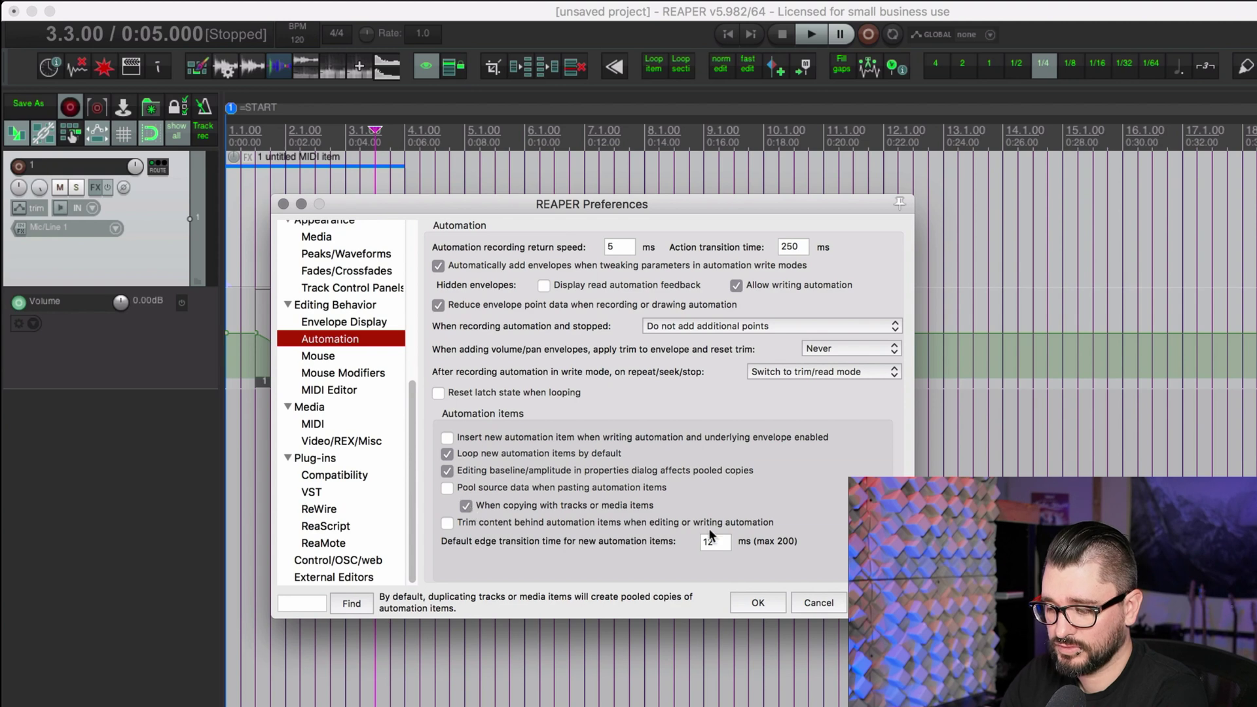
# - Duplicate the first MIDI item together with its Volume automation item
pyautogui.click(757, 604)
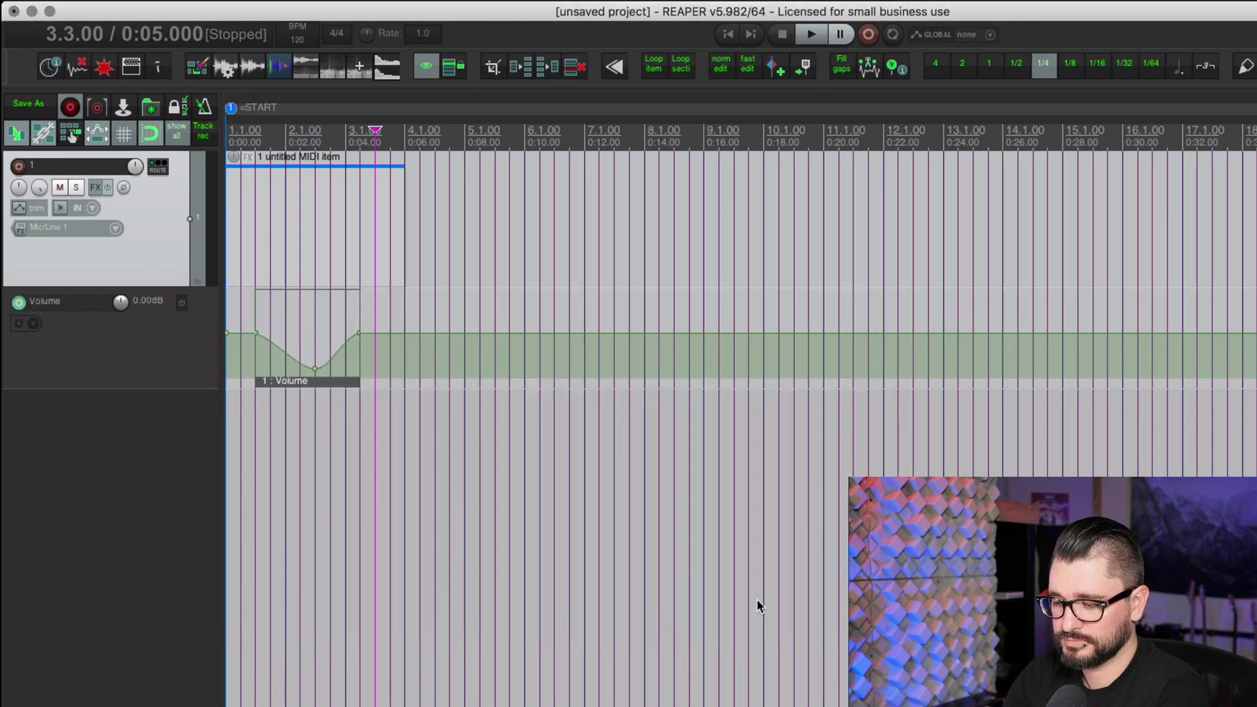
pyautogui.click(320, 222)
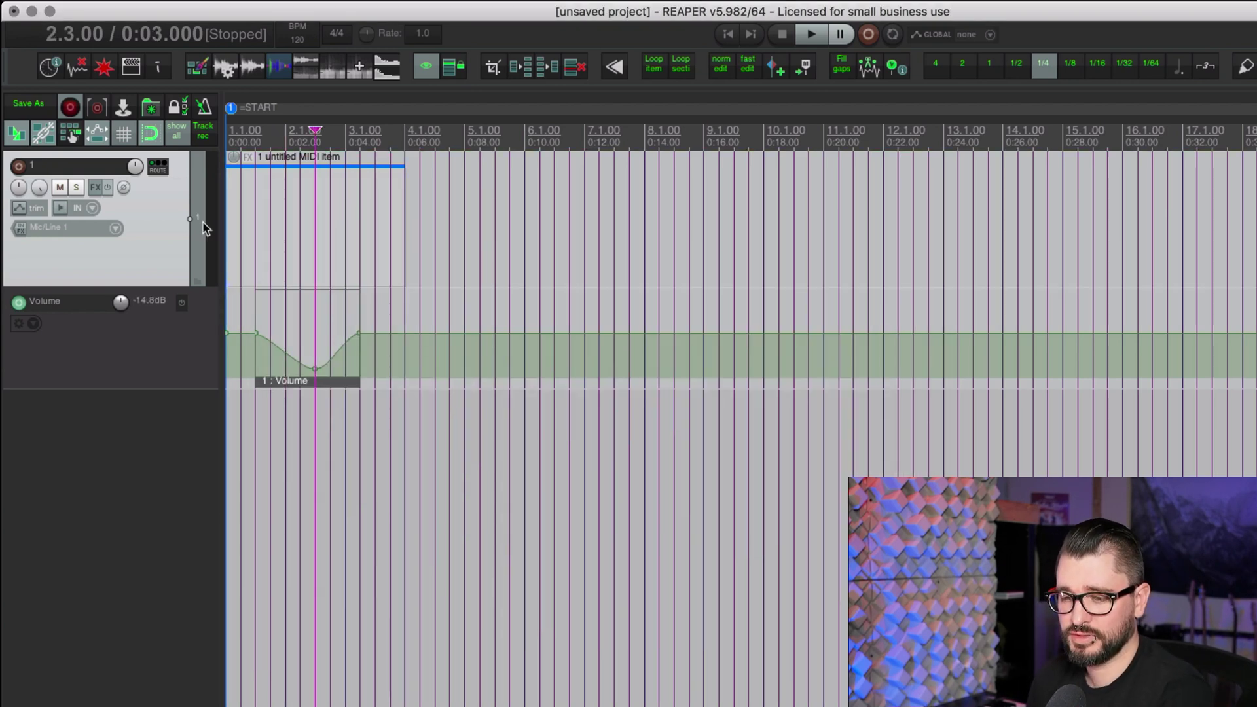
pyautogui.click(307, 381)
pyautogui.click(322, 246)
pyautogui.press('super+d')
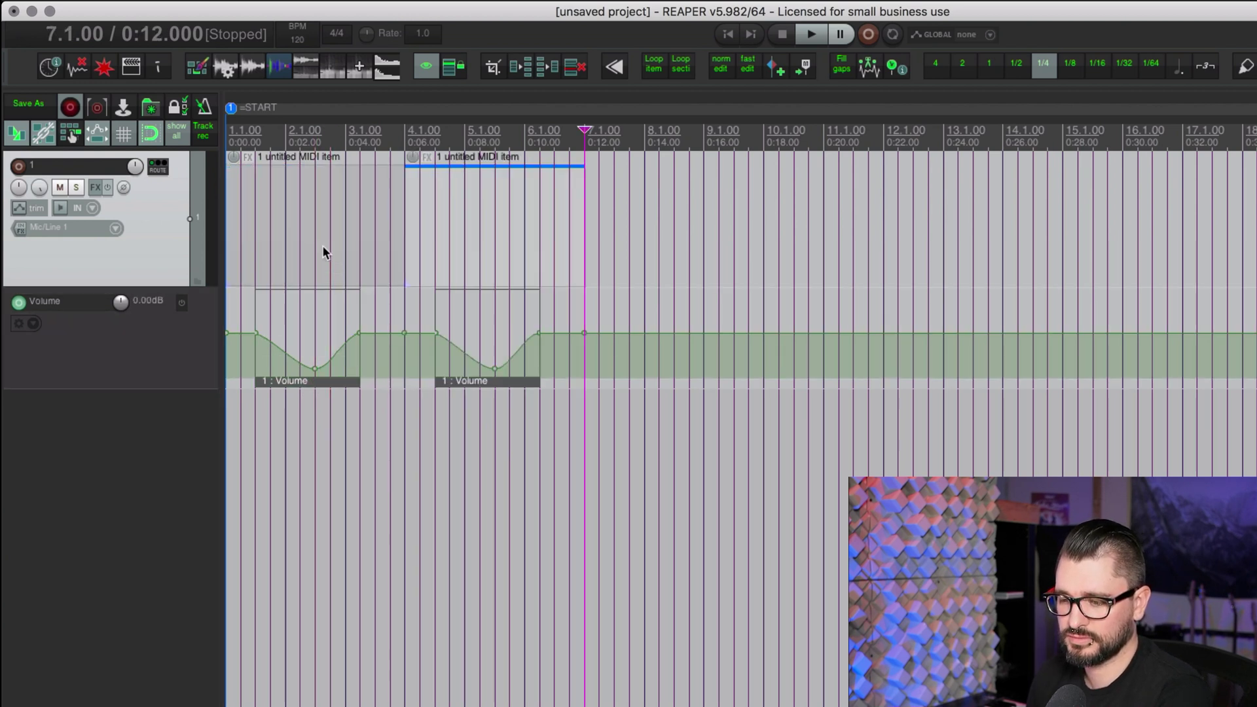
# - Reshape both pooled volume curves into a dip then peak, moving the second MIDI item right
pyautogui.moveTo(491, 366); pyautogui.dragTo(482, 325)
pyautogui.moveTo(466, 382)
pyautogui.mouseDown()
pyautogui.moveTo(517, 383)
pyautogui.moveTo(466, 383)
pyautogui.moveTo(490, 385)
pyautogui.mouseUp()
pyautogui.moveTo(511, 324); pyautogui.dragTo(510, 317)
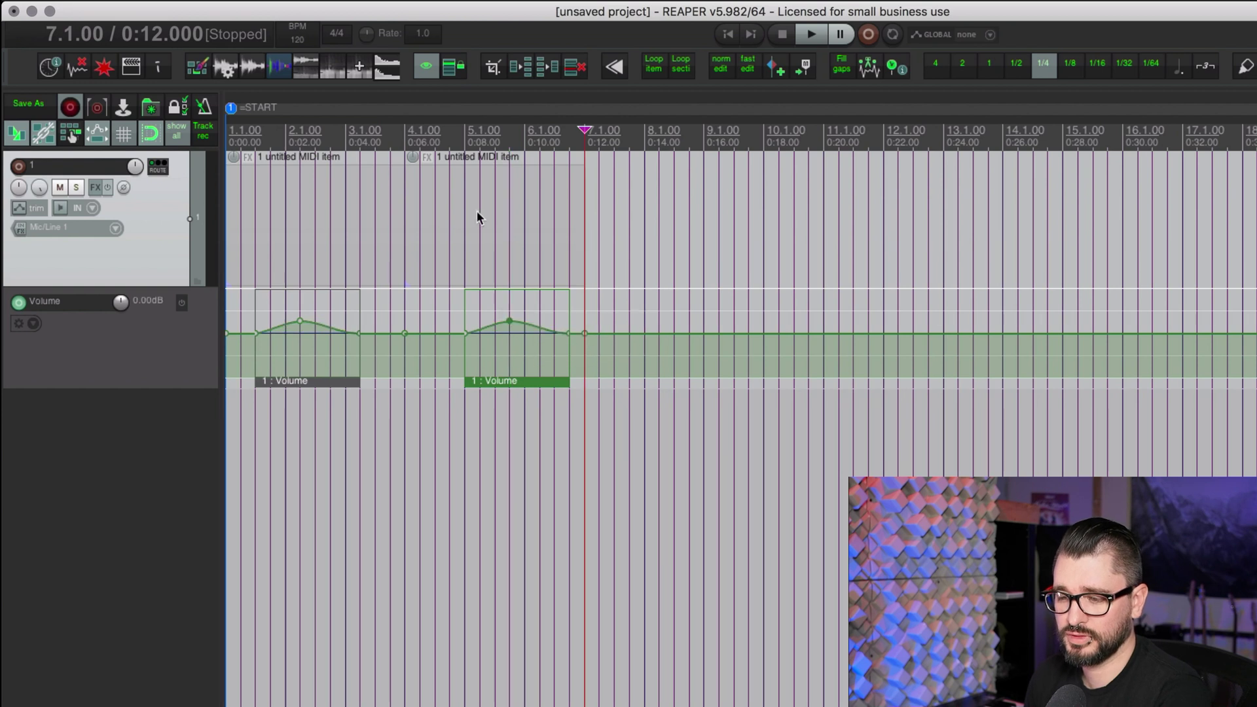
pyautogui.moveTo(477, 216); pyautogui.dragTo(522, 226)
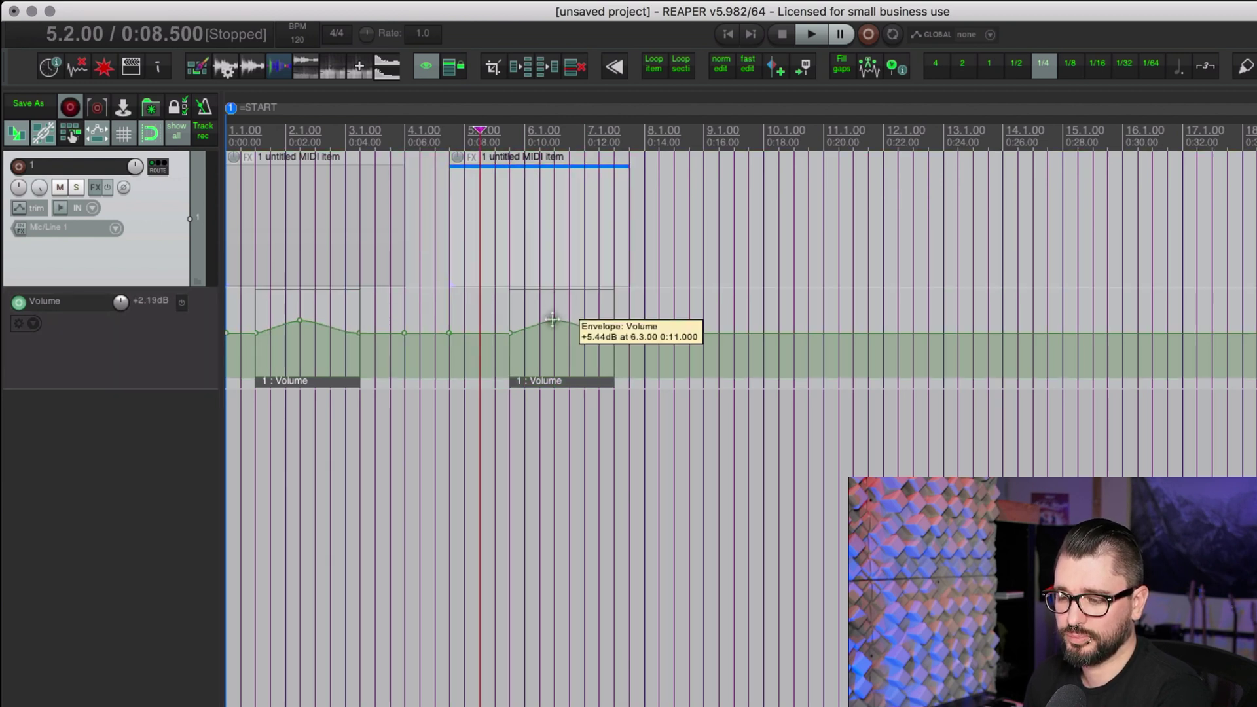
pyautogui.moveTo(547, 323); pyautogui.dragTo(575, 317)
pyautogui.click(574, 356)
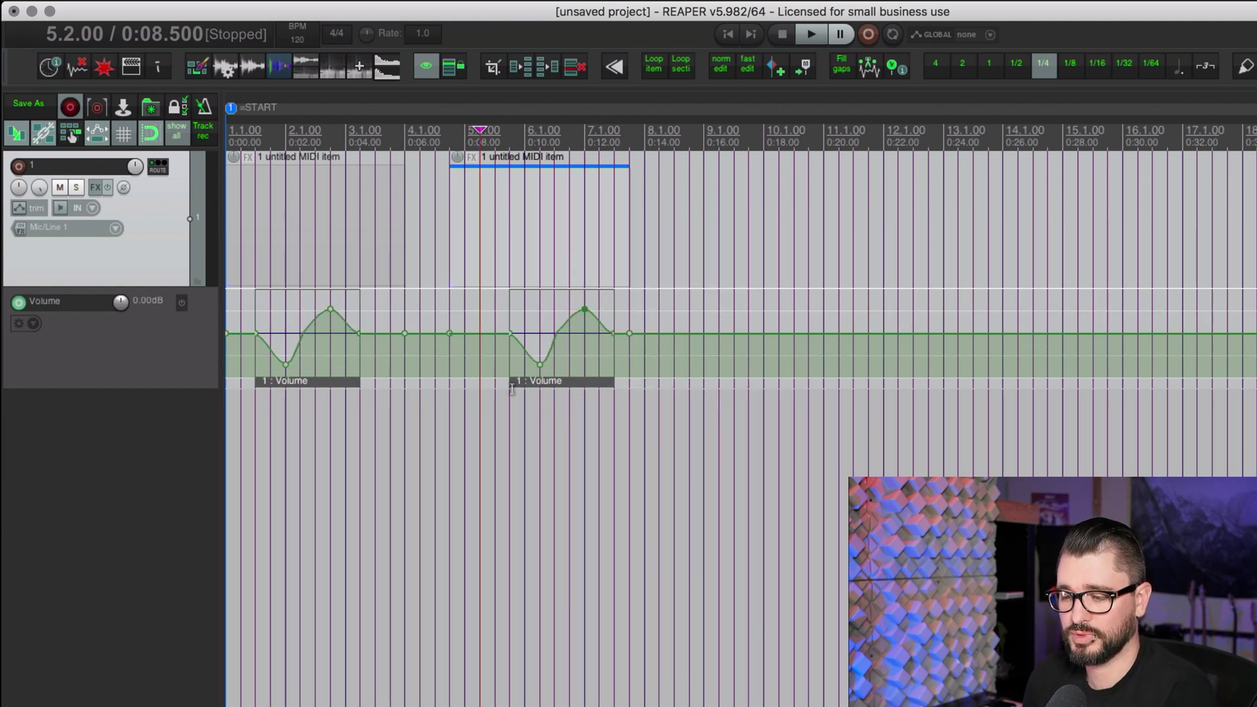
pyautogui.click(556, 383)
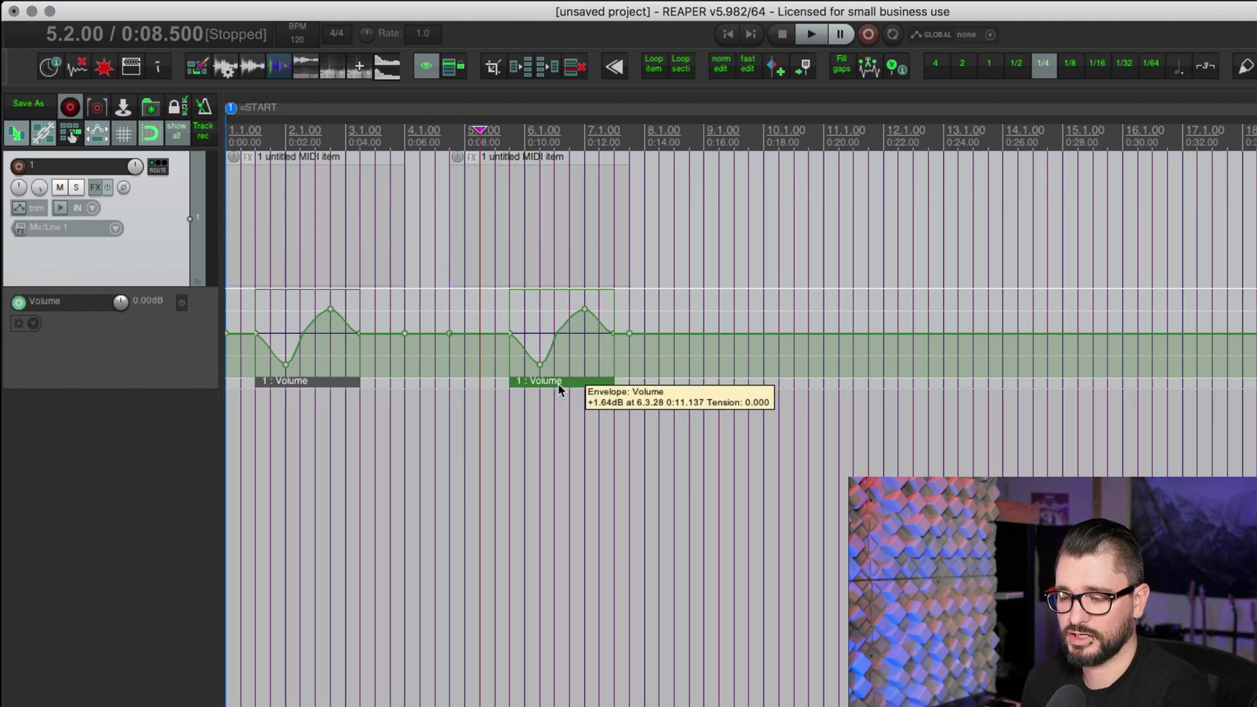
# - Tick 'Baseline/amplitude affects pooled copies' in the automation item's properties and close them
pyautogui.doubleClick(556, 383)
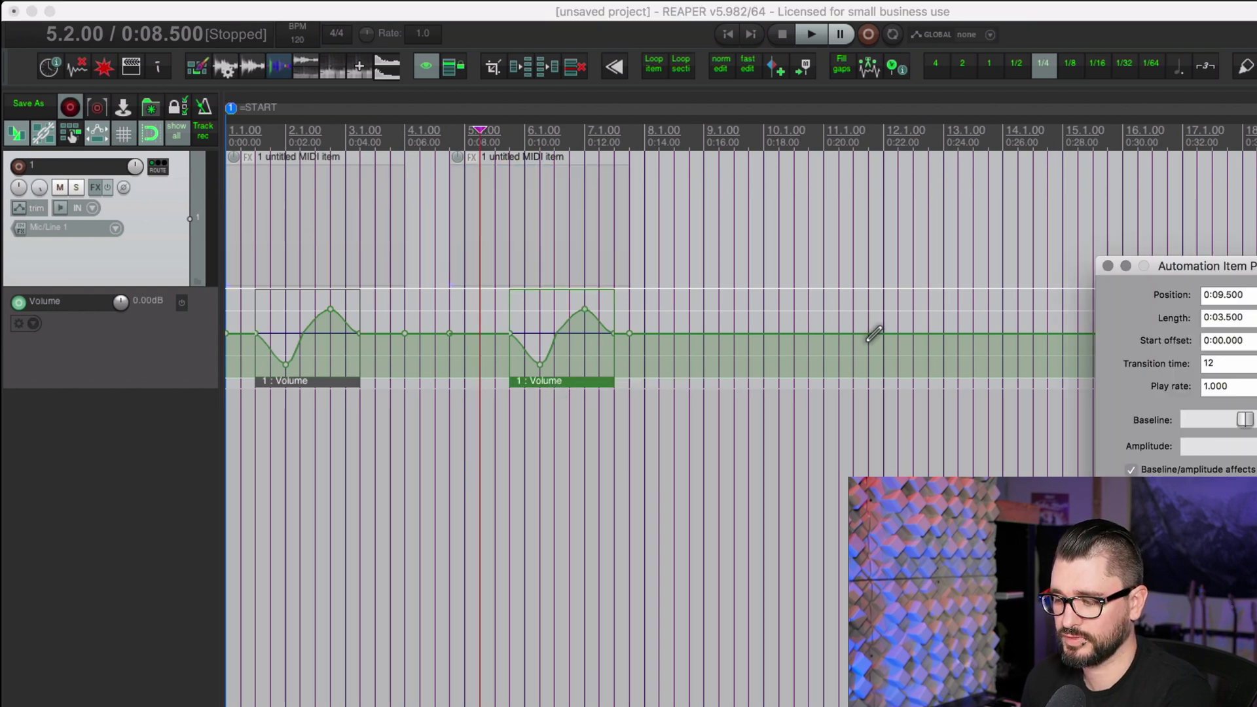
pyautogui.moveTo(1186, 271); pyautogui.dragTo(731, 126)
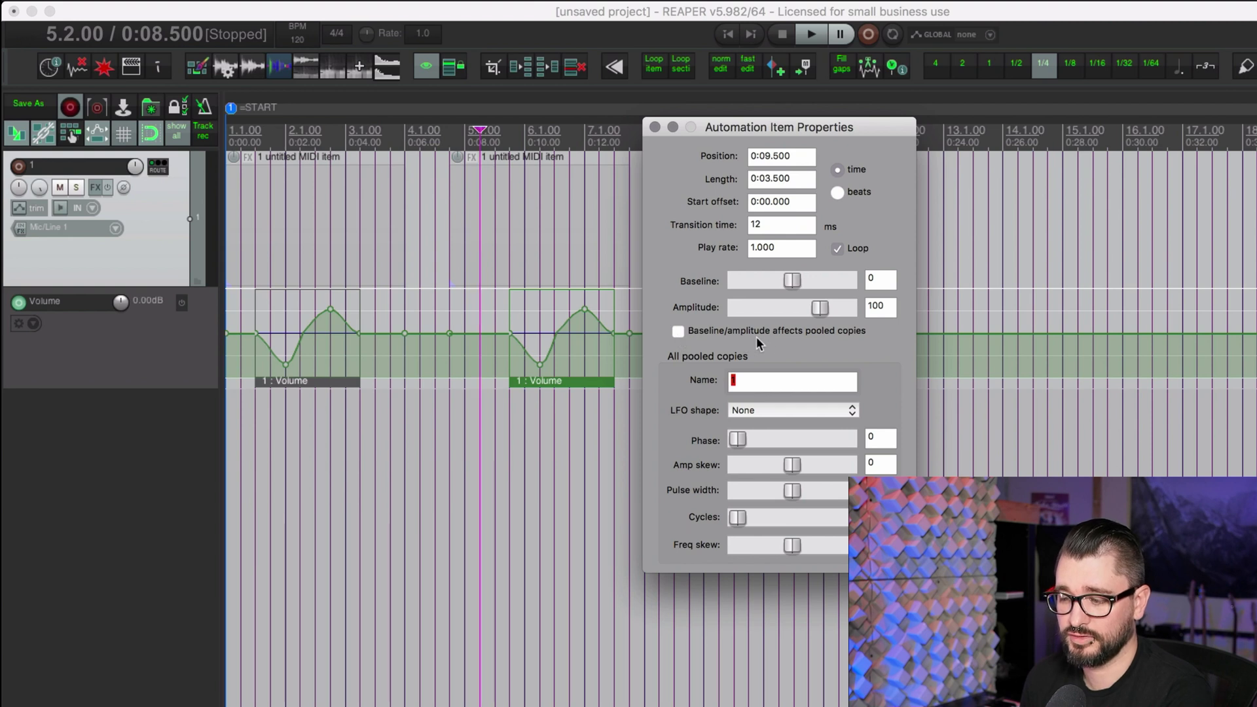
pyautogui.click(678, 331)
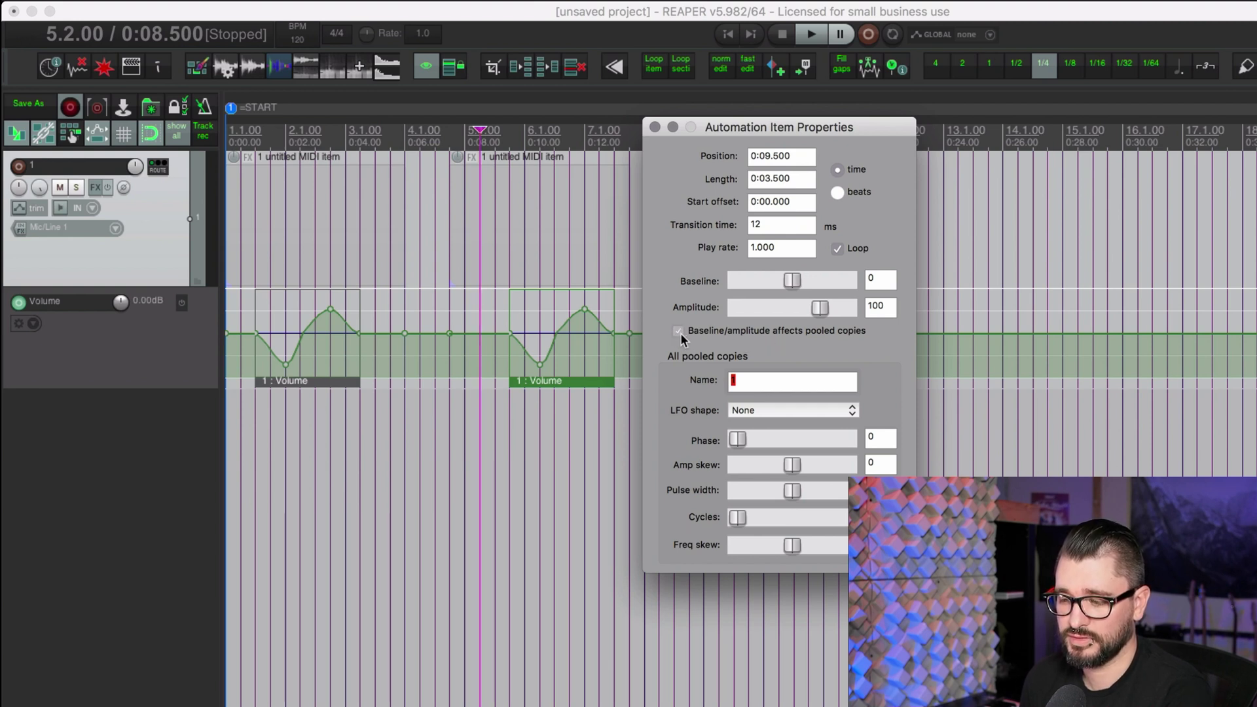
pyautogui.click(655, 127)
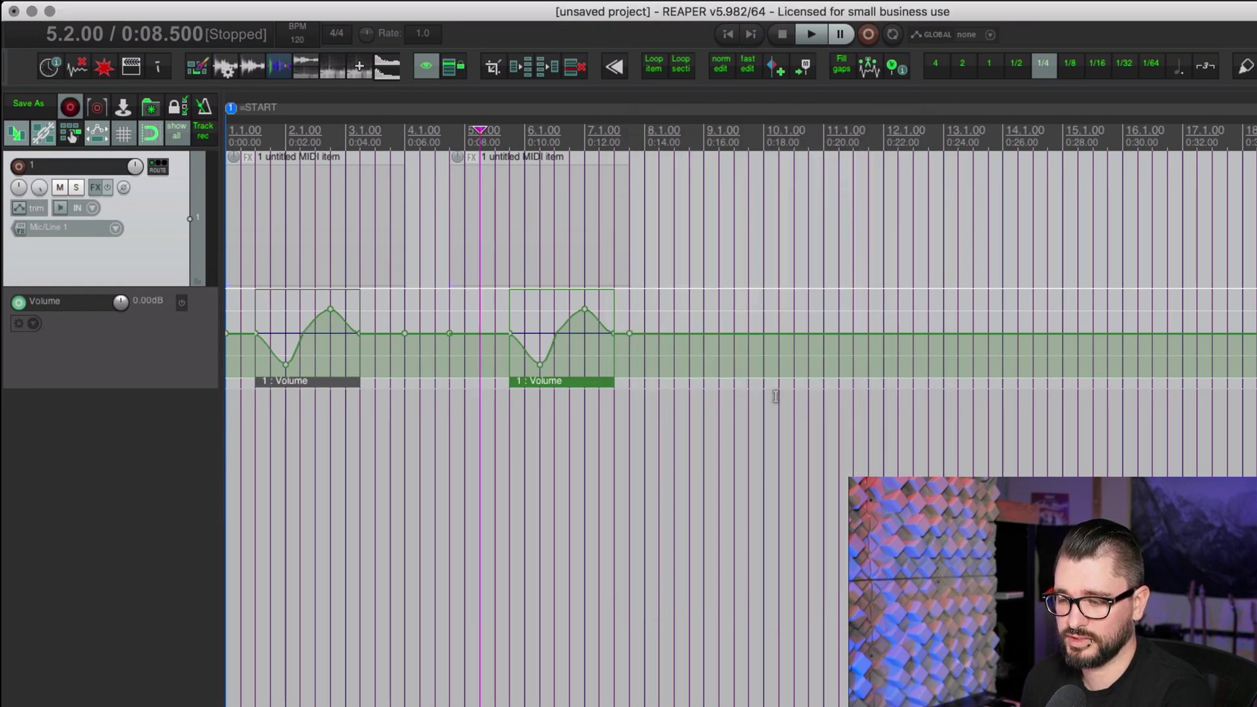
pyautogui.click(603, 248)
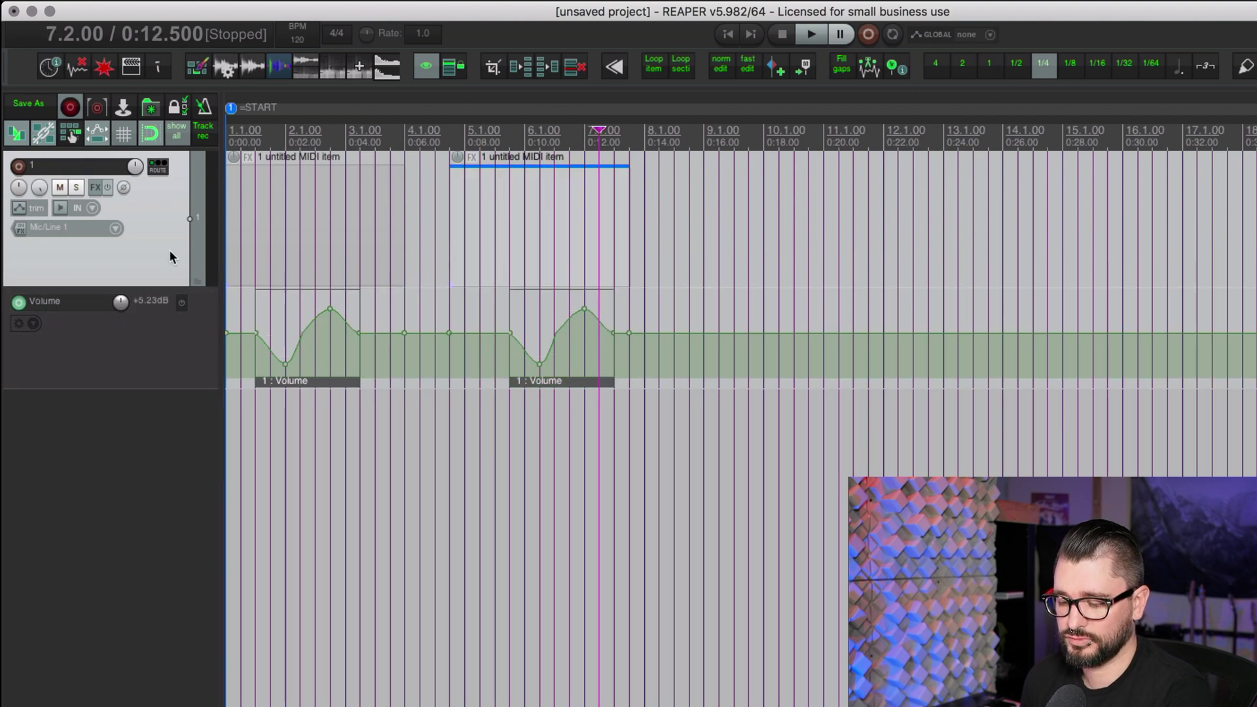
# - Duplicate track 1 with its automation, then flip the pooled volume curves to peak-then-dip, with a point at 7.1.00
pyautogui.press('super+alt+d')
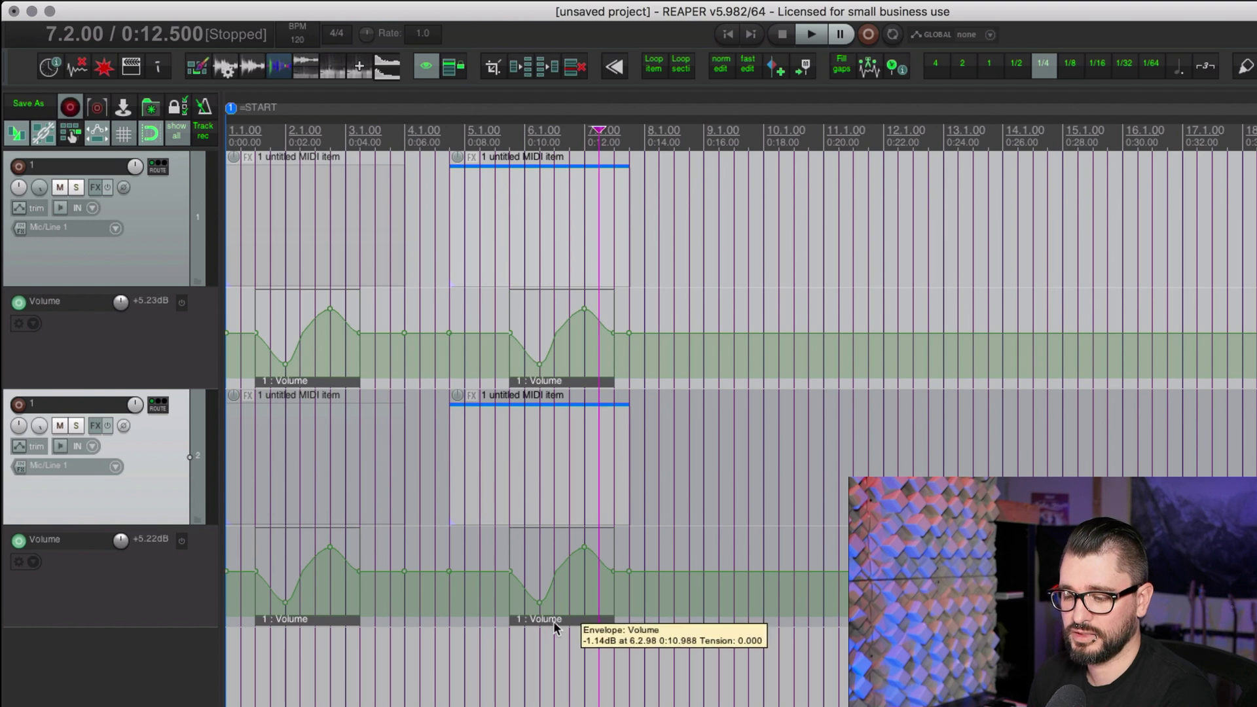
pyautogui.click(570, 568)
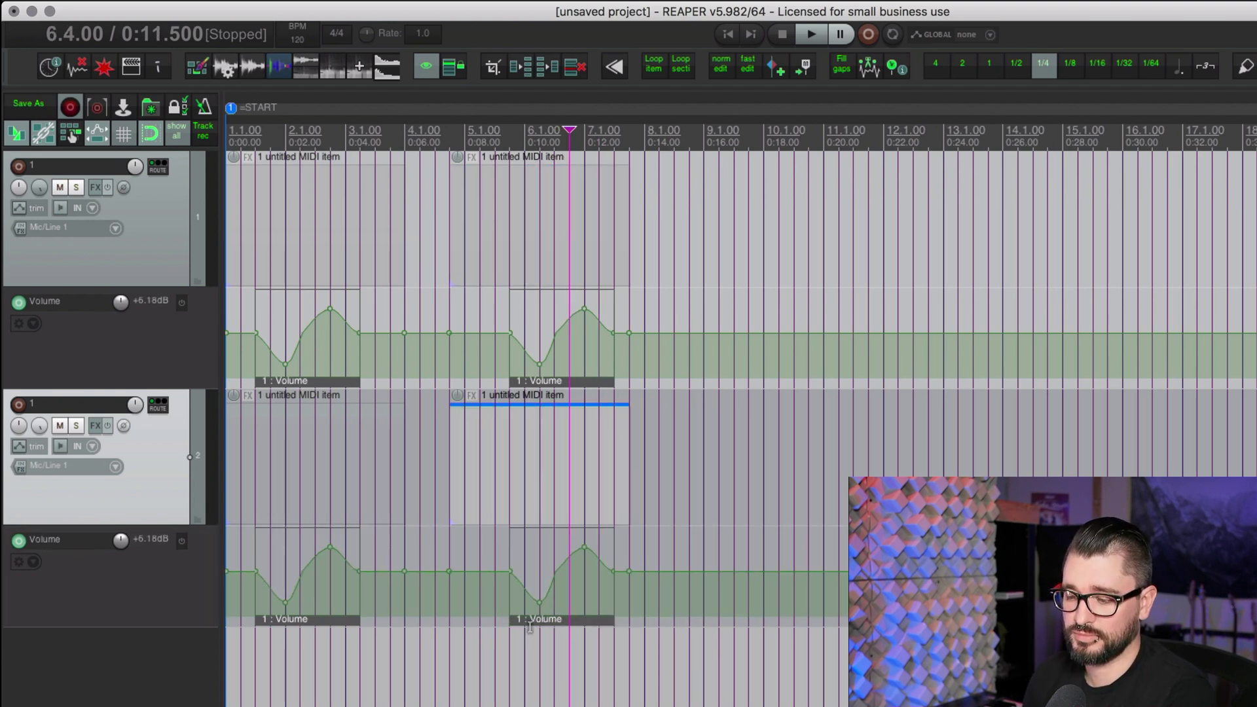
pyautogui.moveTo(539, 601); pyautogui.dragTo(556, 511)
pyautogui.moveTo(599, 551); pyautogui.dragTo(582, 627)
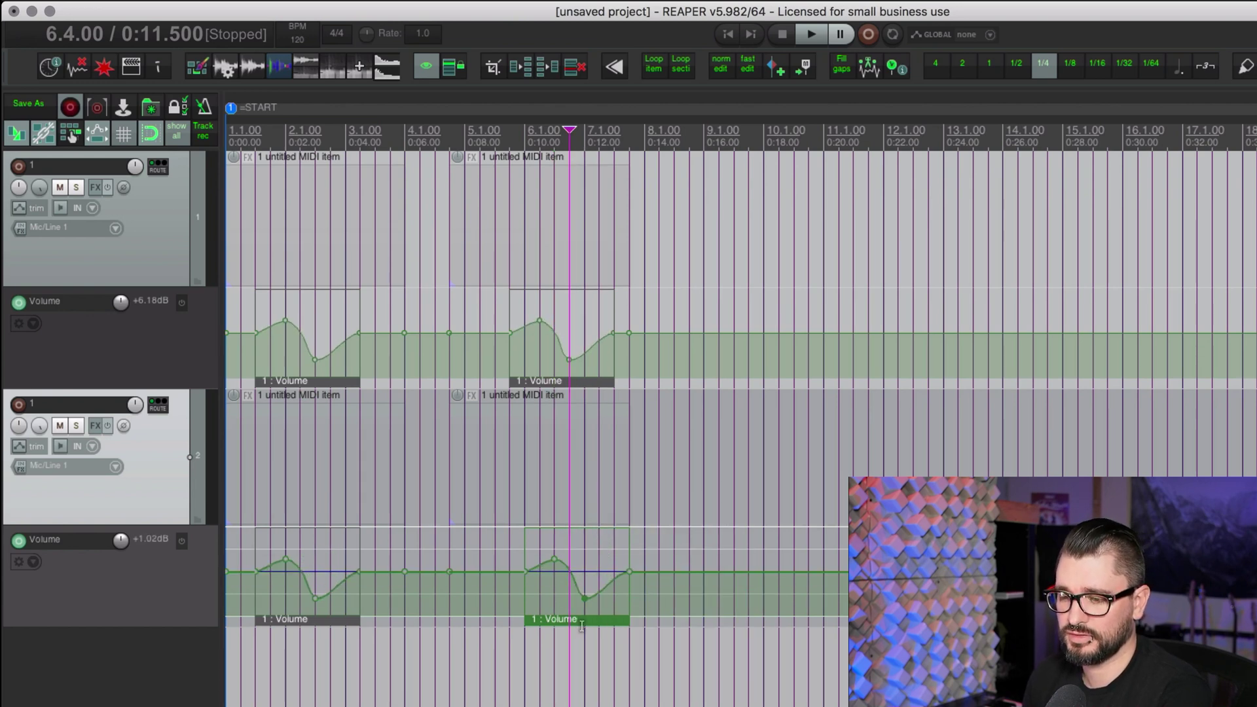
# - Turn off pooling of automation when copying with tracks or media items in Preferences
pyautogui.press('super+comma')
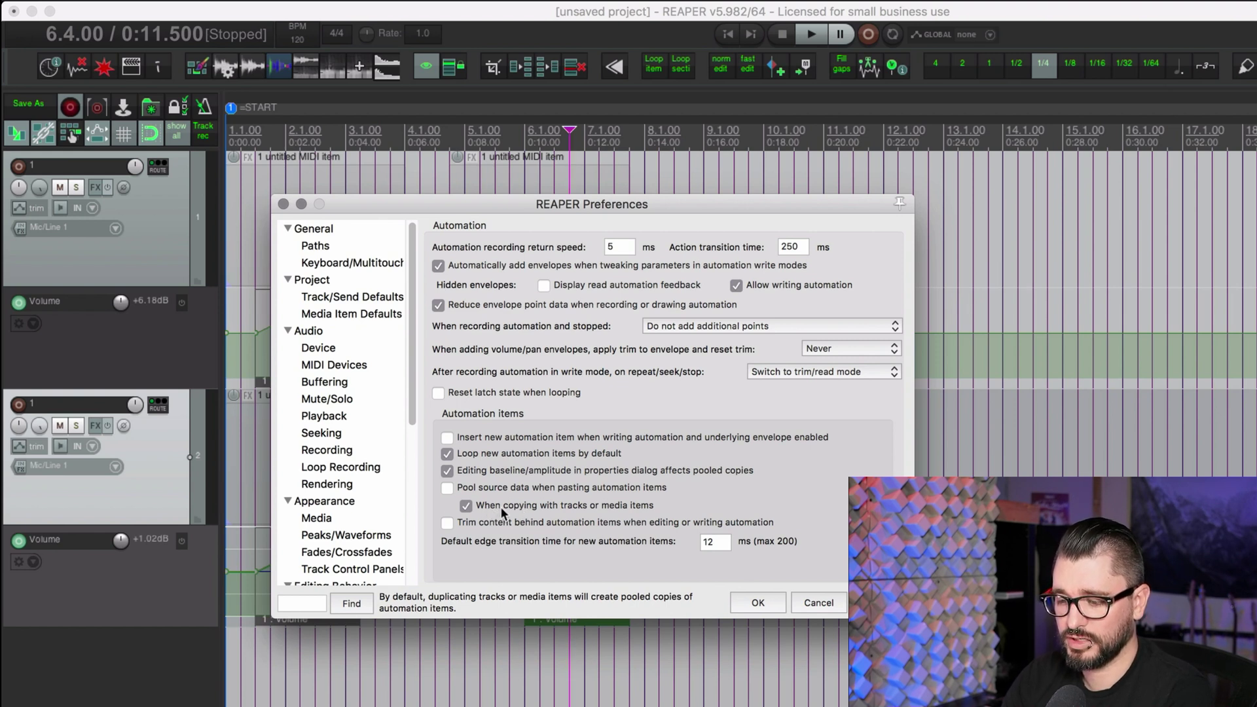
pyautogui.click(566, 505)
pyautogui.click(776, 607)
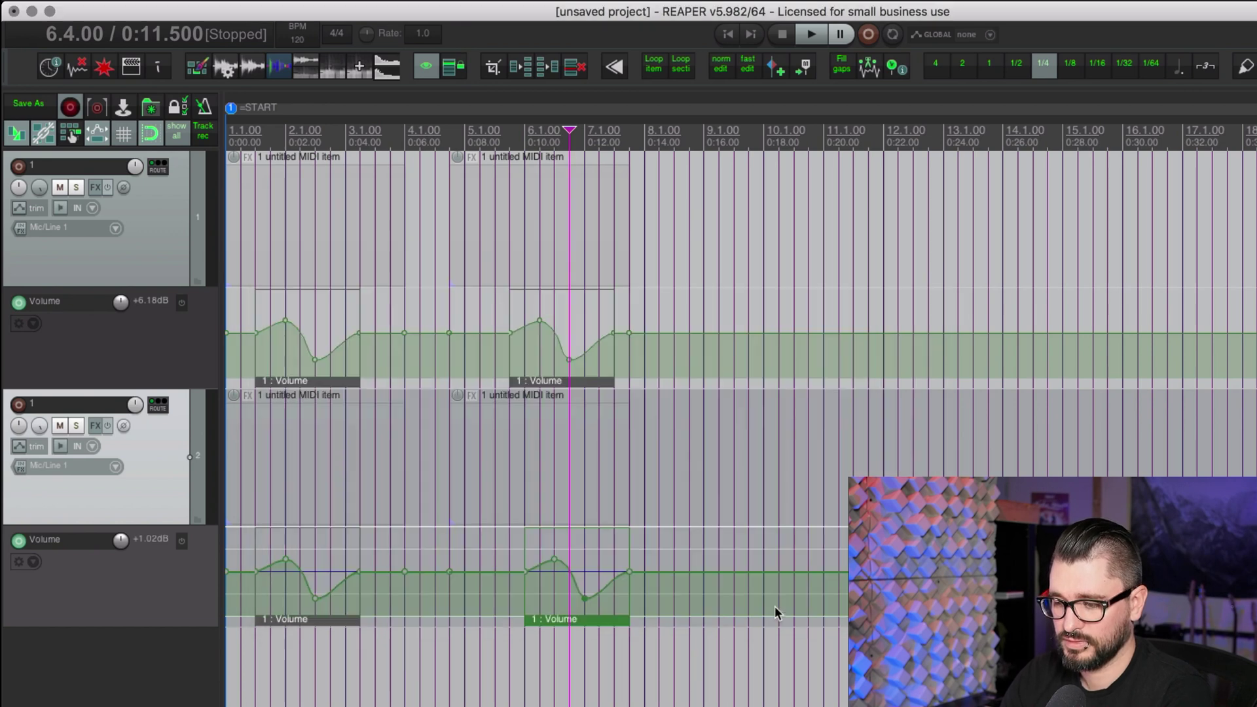
# - Duplicate track 1's second MIDI item, select the 2 : Volume automation item, then track 2
pyautogui.click(573, 223)
pyautogui.hotkey('ctrl', 'd')
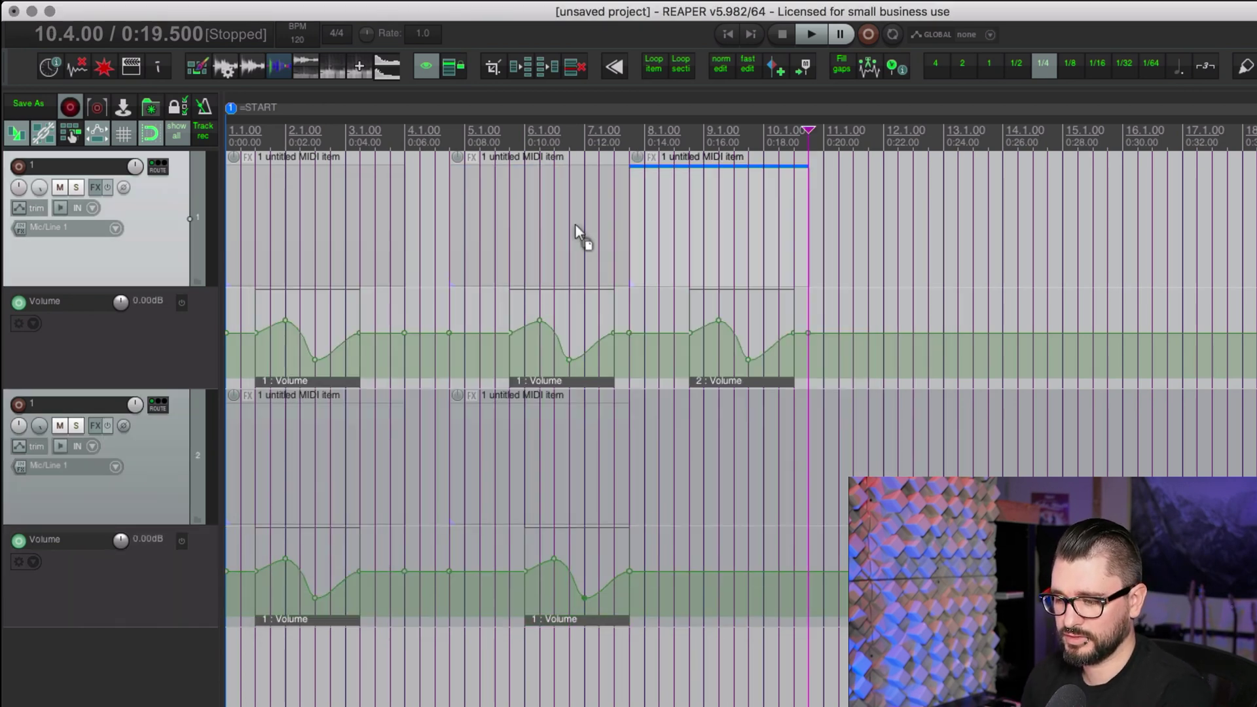
pyautogui.click(726, 387)
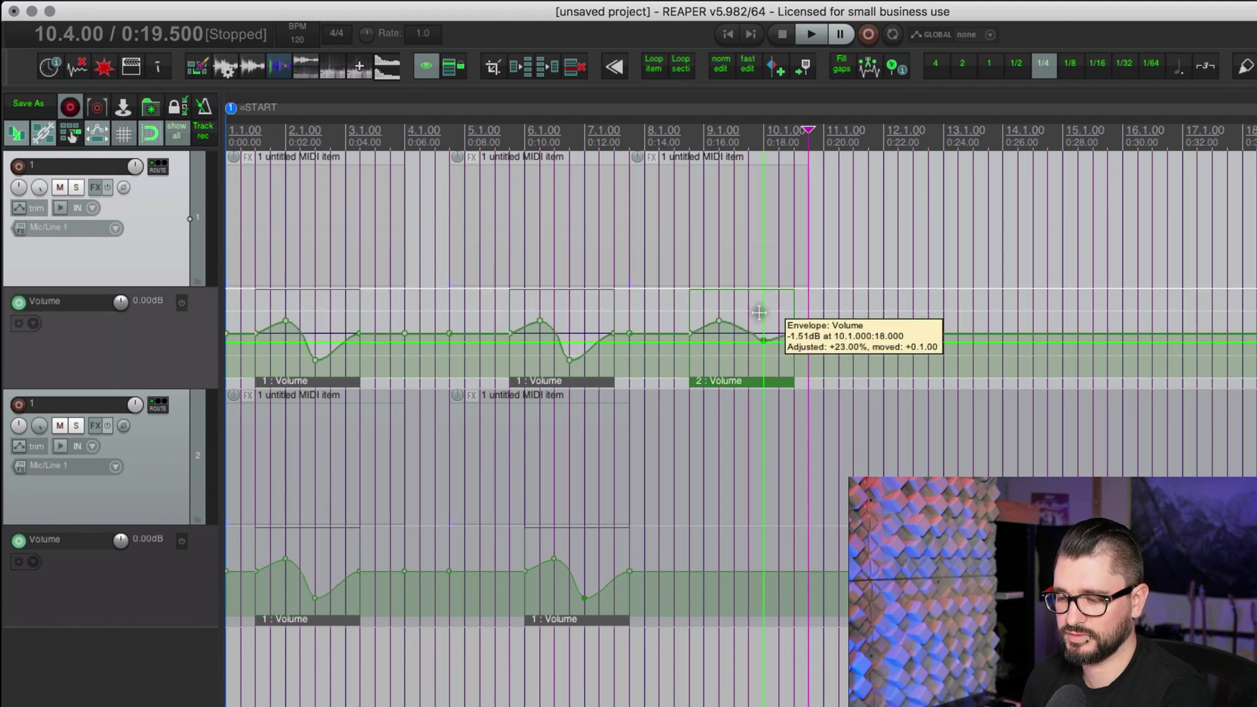
pyautogui.click(175, 469)
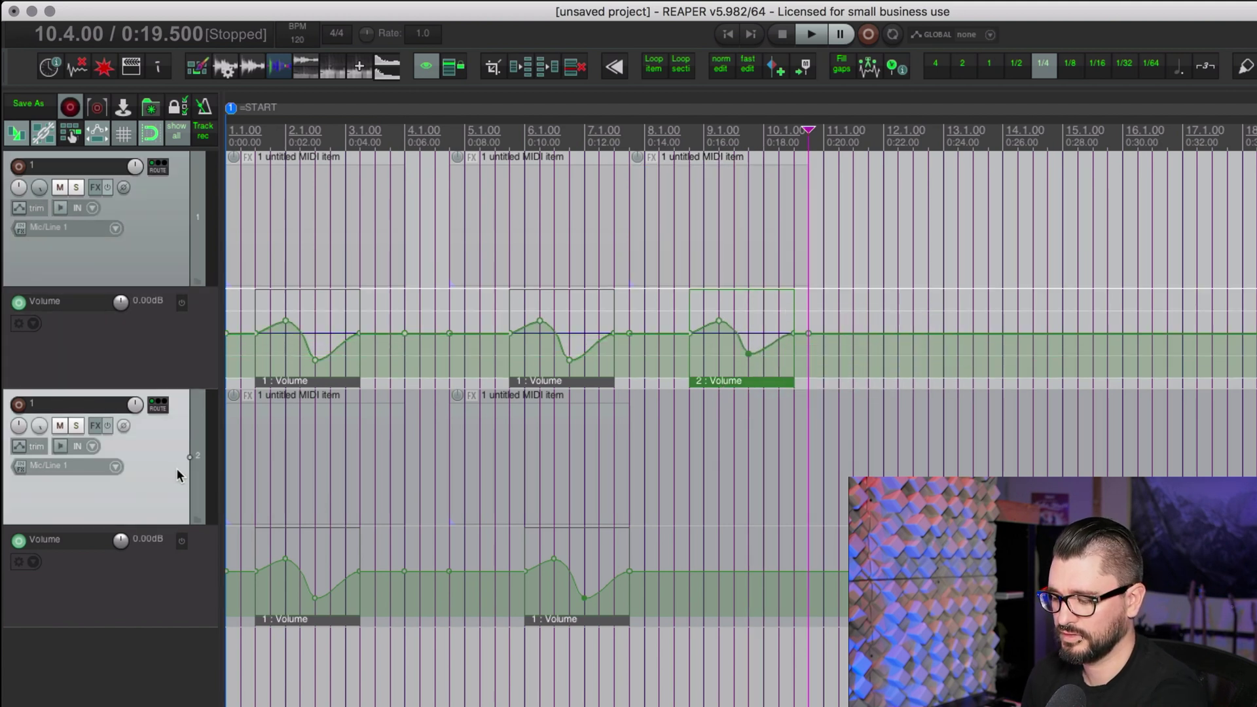
# - Delete track 2 and duplicate track 1 with its automation
pyautogui.press('Delete')
pyautogui.press('Return')
pyautogui.click(179, 224)
pyautogui.press('super+d')
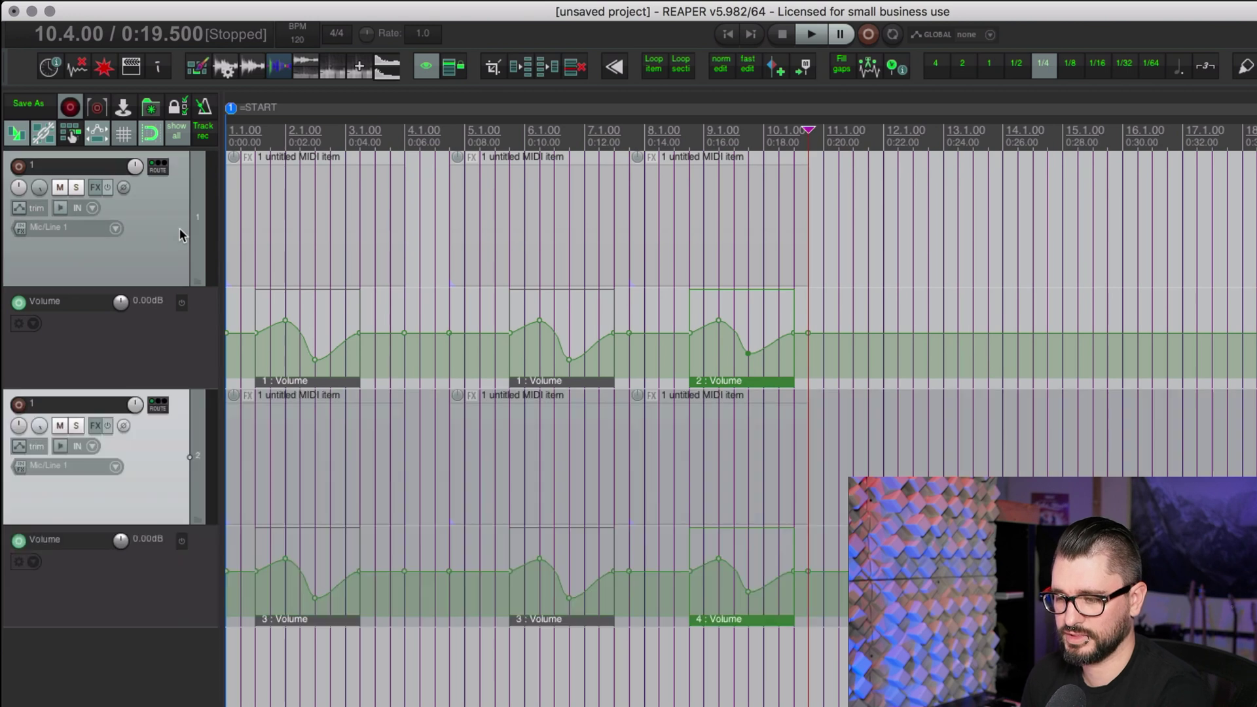
# - Raise the dip point so the pooled 1 : Volume automation items become shallower
pyautogui.click(540, 498)
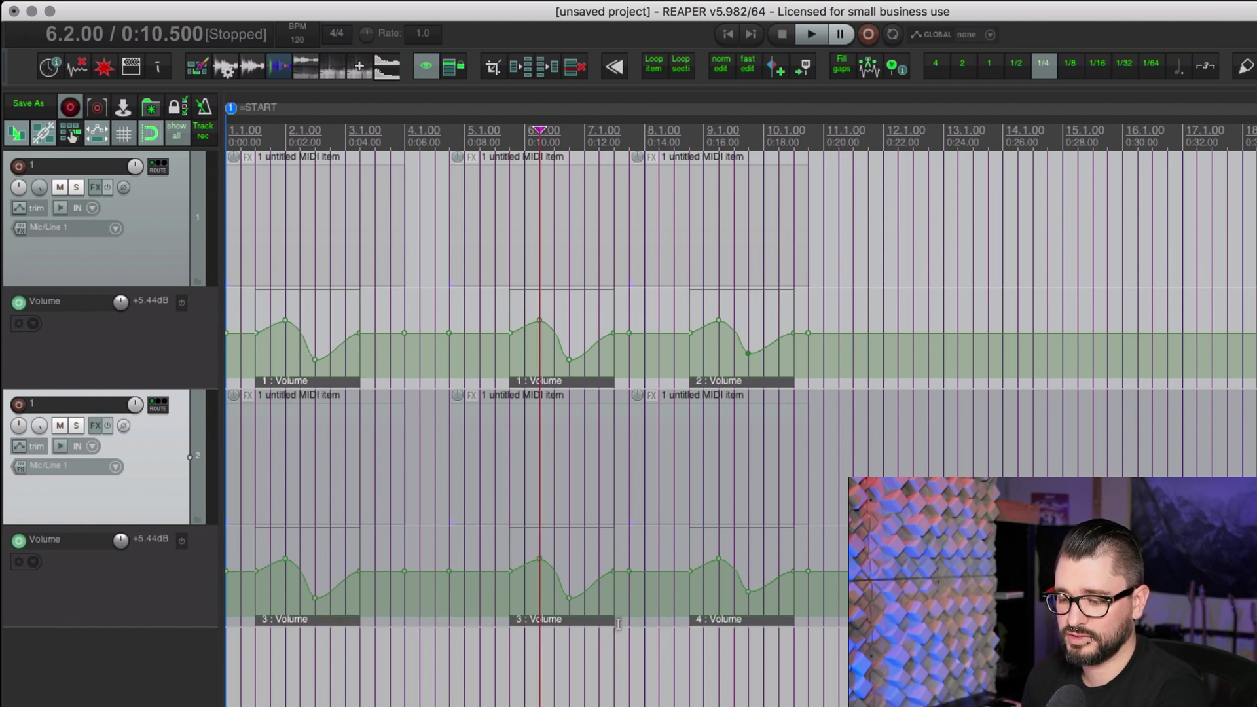
pyautogui.click(579, 621)
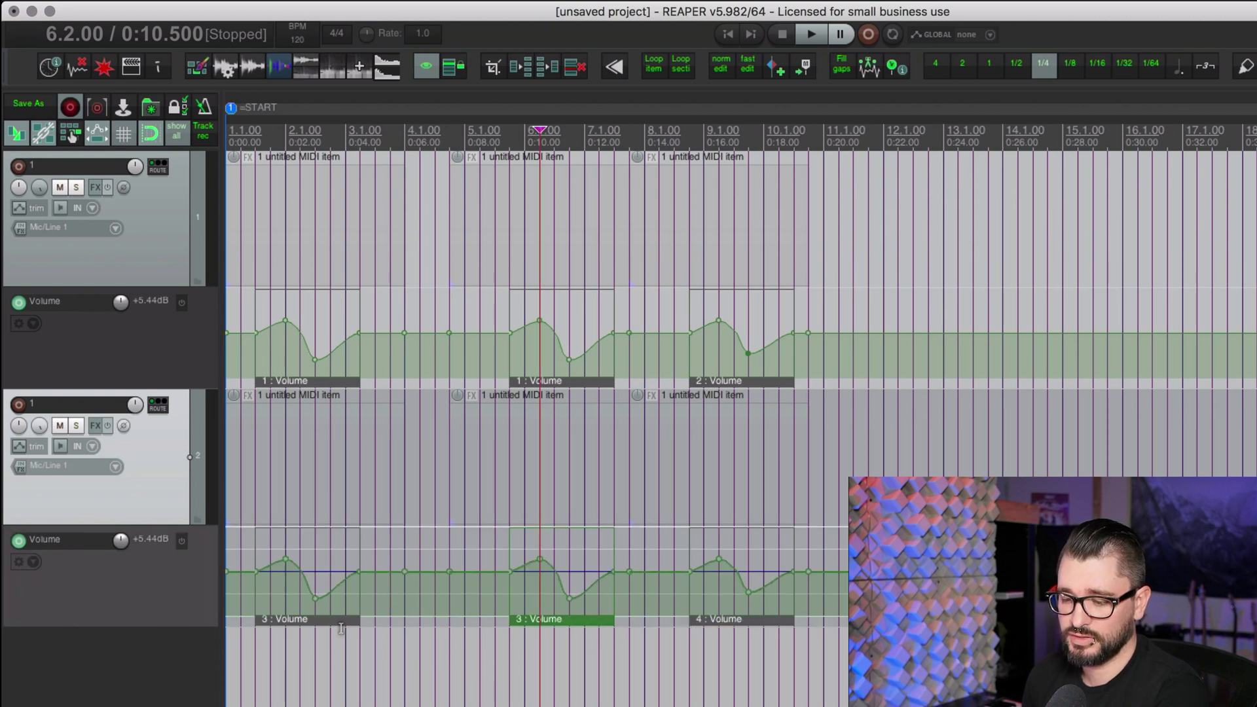
pyautogui.click(342, 622)
pyautogui.click(573, 622)
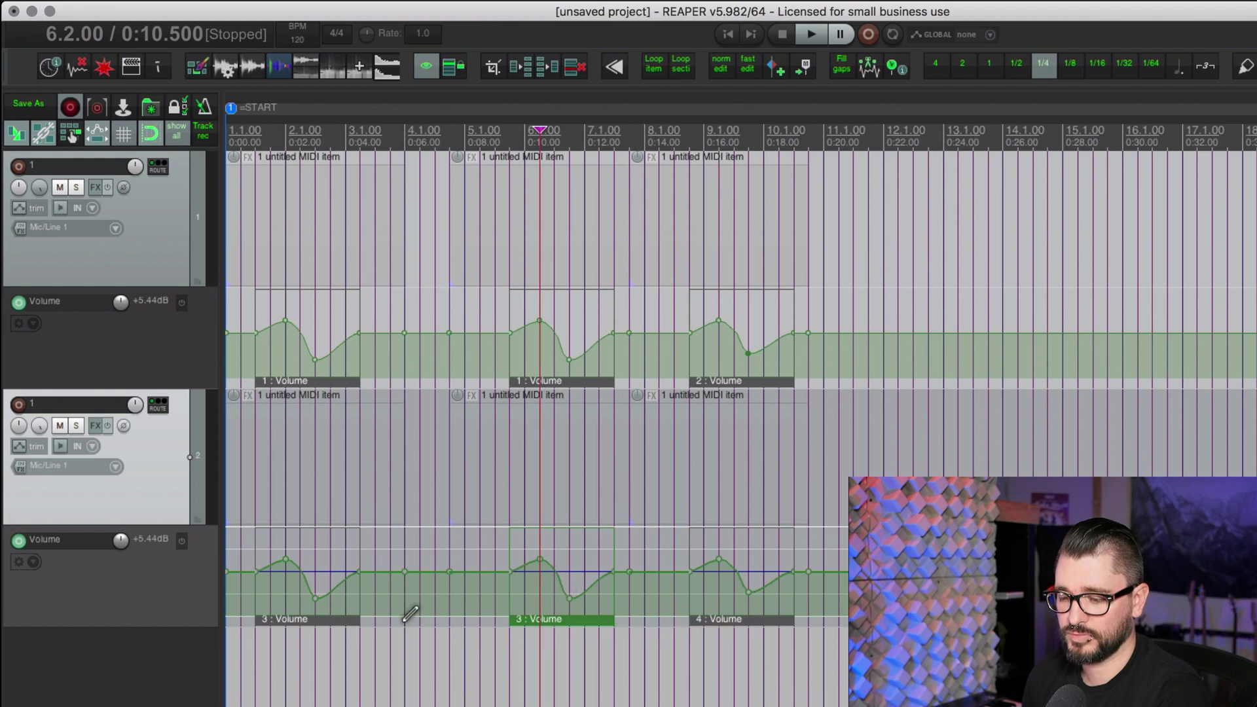
pyautogui.click(324, 620)
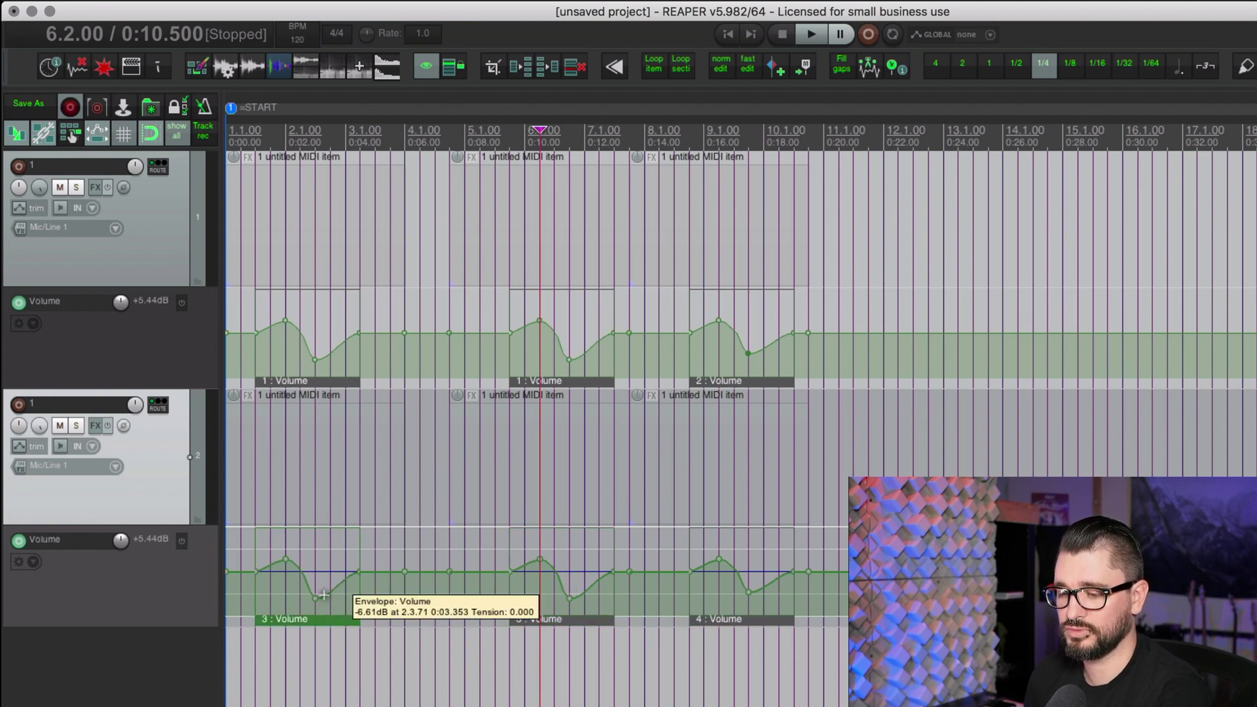
pyautogui.moveTo(323, 594)
pyautogui.mouseDown()
pyautogui.moveTo(324, 491)
pyautogui.moveTo(330, 588)
pyautogui.mouseUp()
pyautogui.click(568, 345)
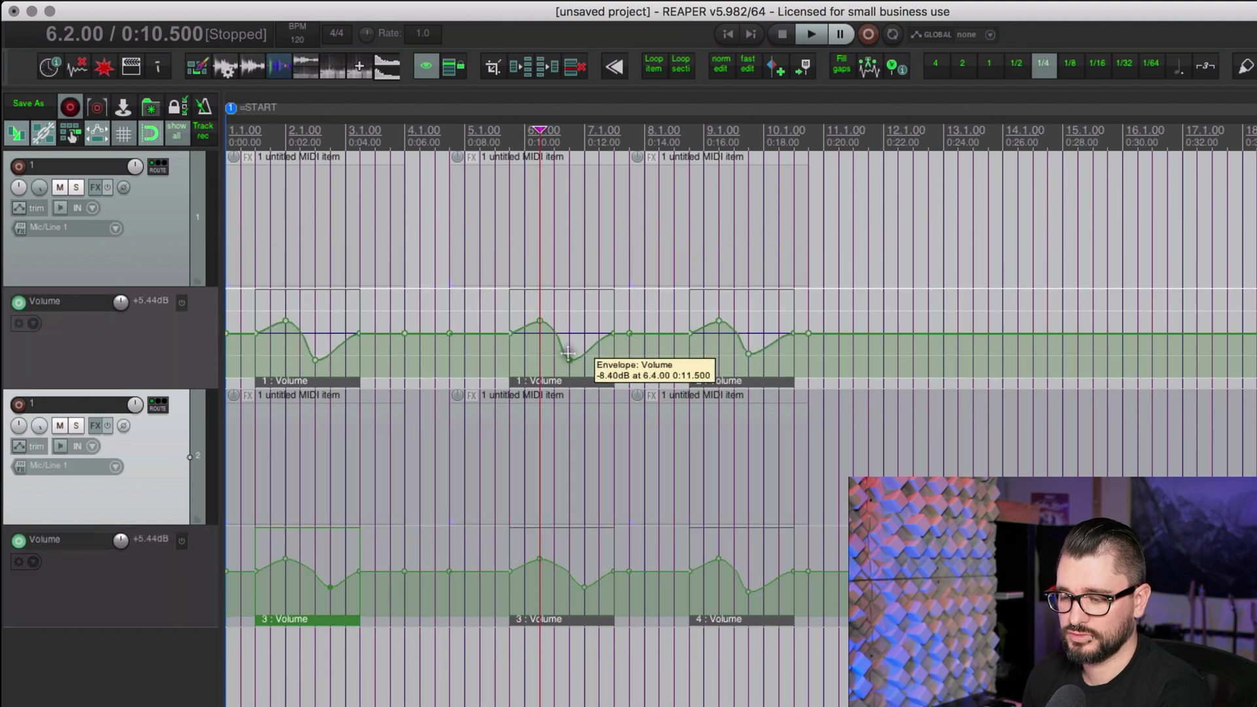
pyautogui.moveTo(568, 346); pyautogui.dragTo(567, 335)
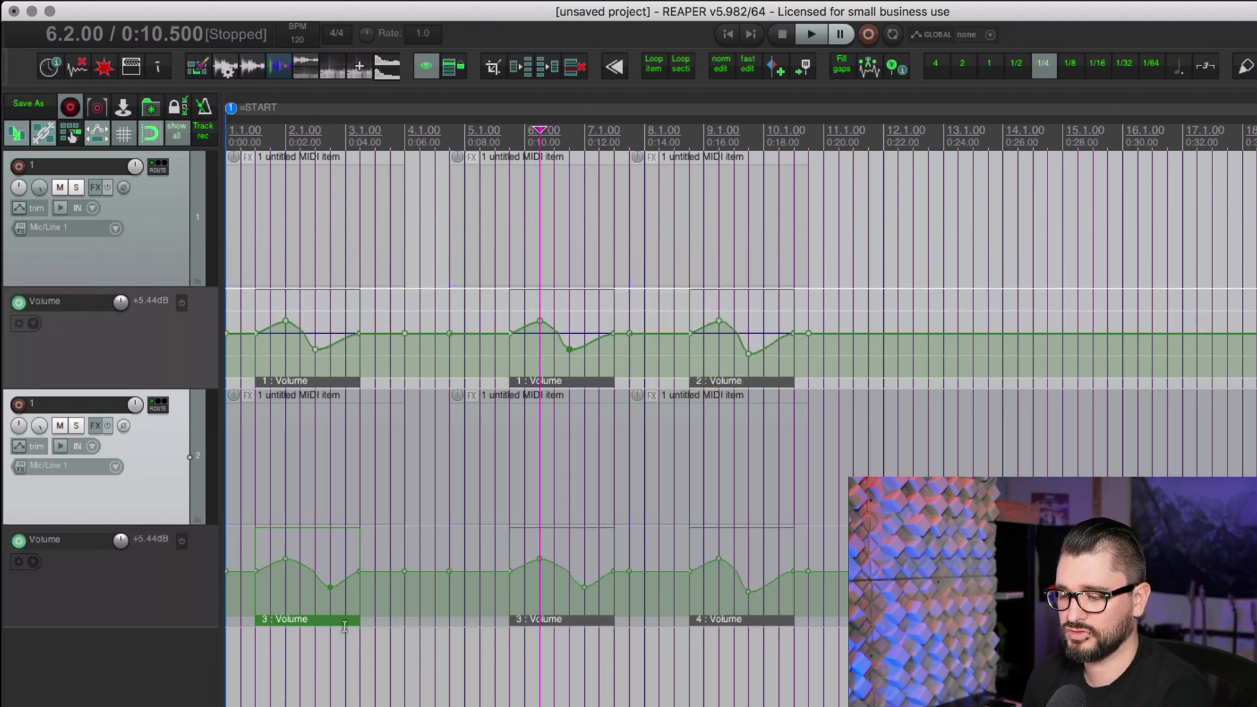
# - Flatten the 4 : Volume dip to the baseline and delete the duplicated second track
pyautogui.click(713, 617)
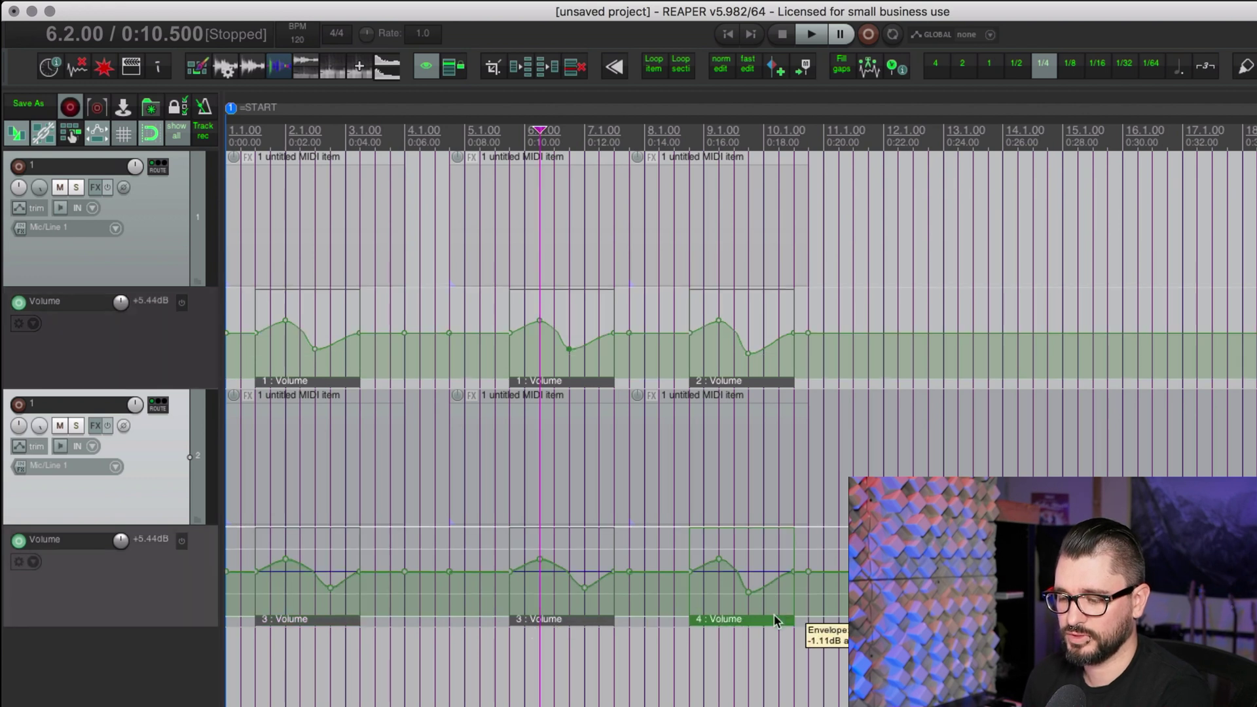
pyautogui.moveTo(750, 591); pyautogui.dragTo(749, 572)
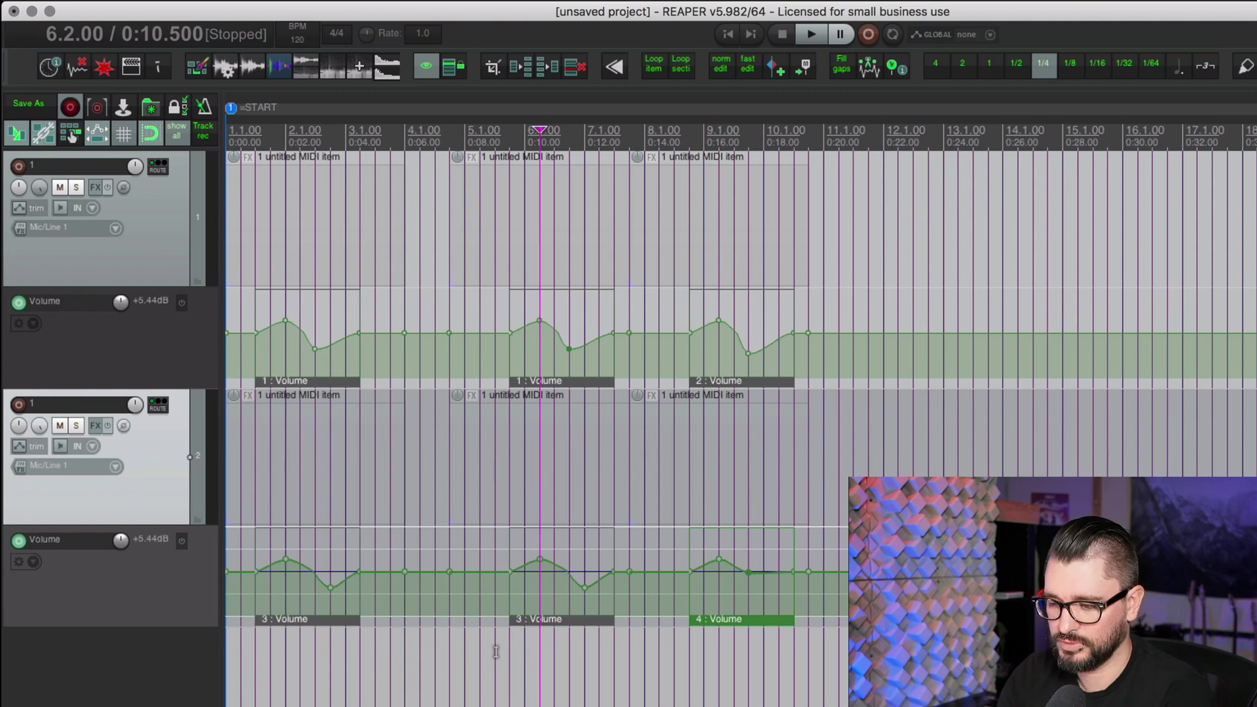
pyautogui.press('Delete')
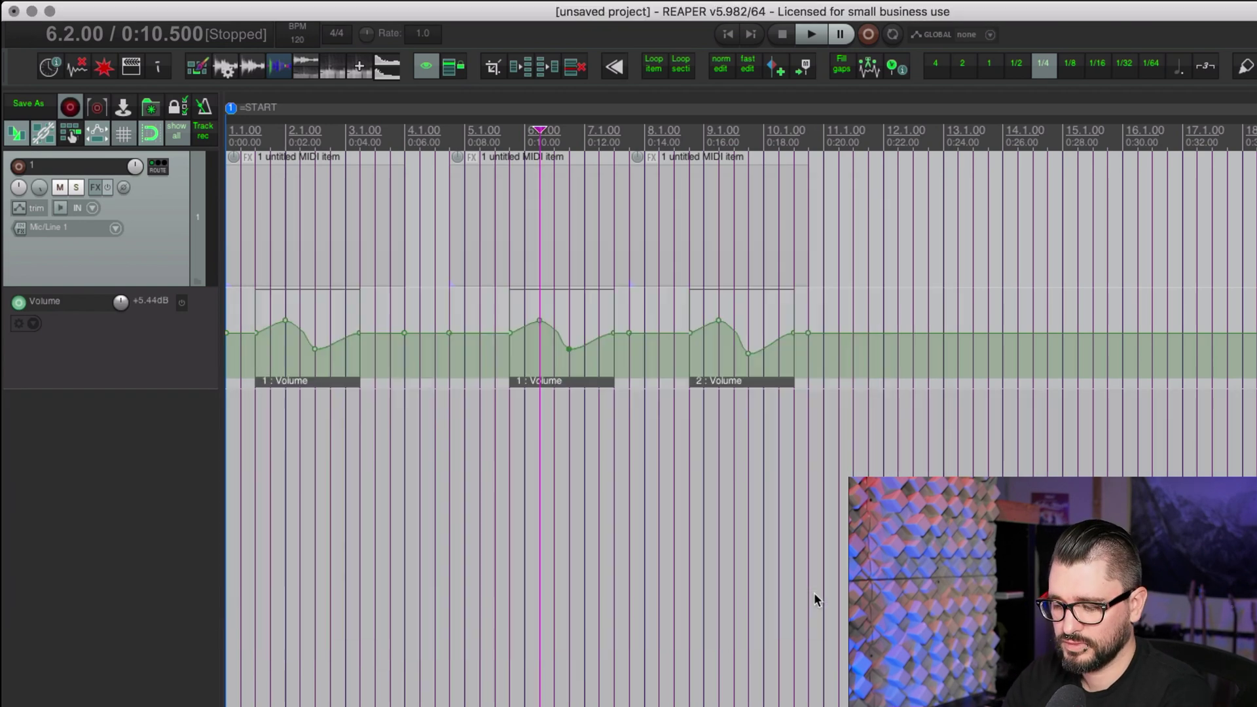
# - Paste a copy of the 2 : Volume automation item at bar 13 as 3 : Volume
pyautogui.click(757, 381)
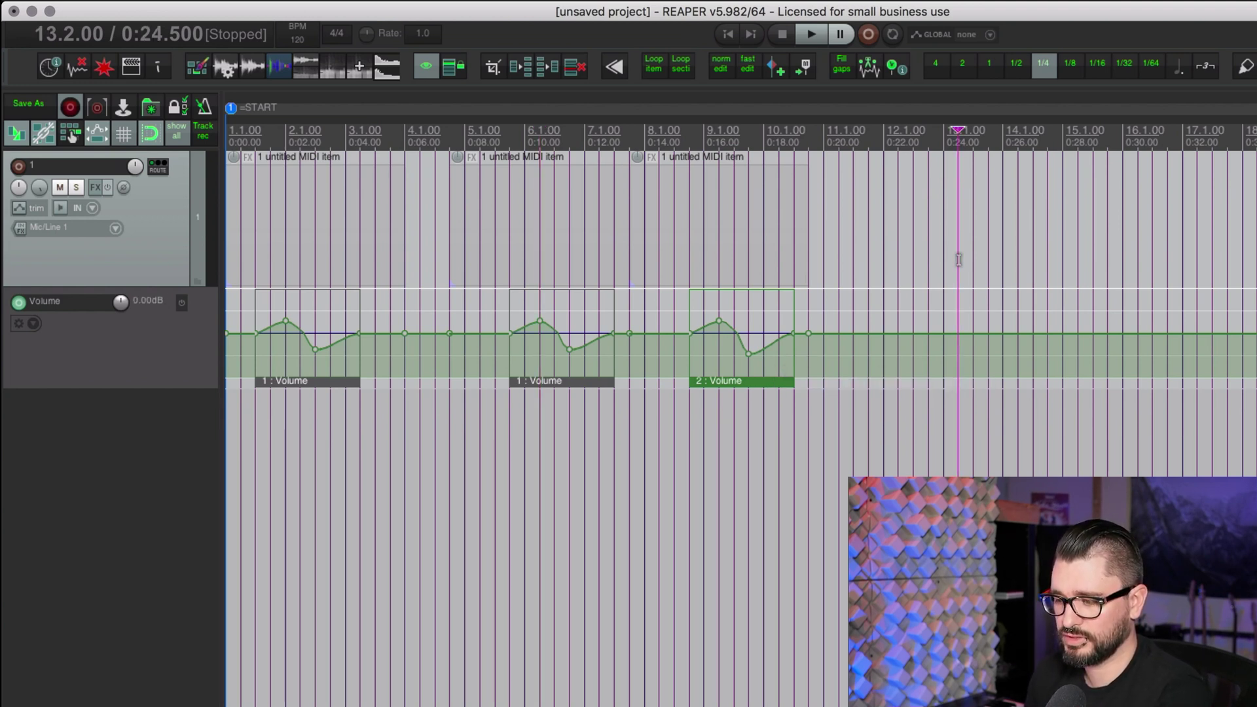
pyautogui.press('super+v')
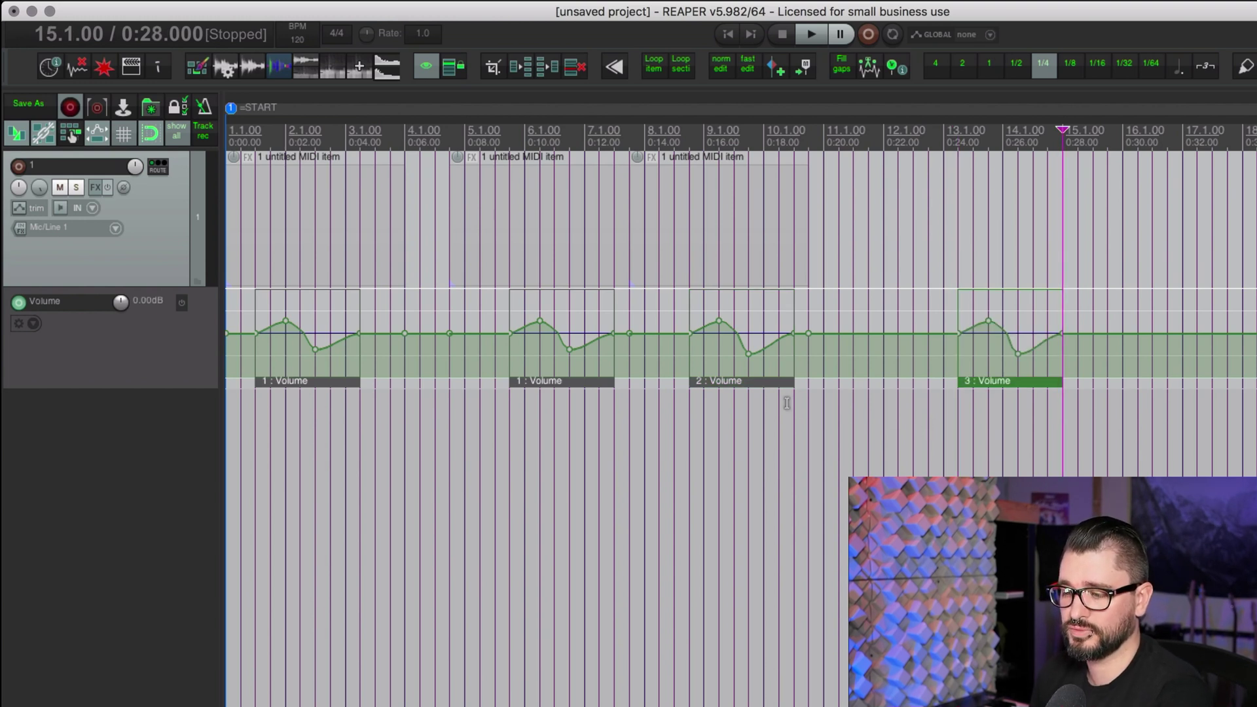
pyautogui.click(967, 385)
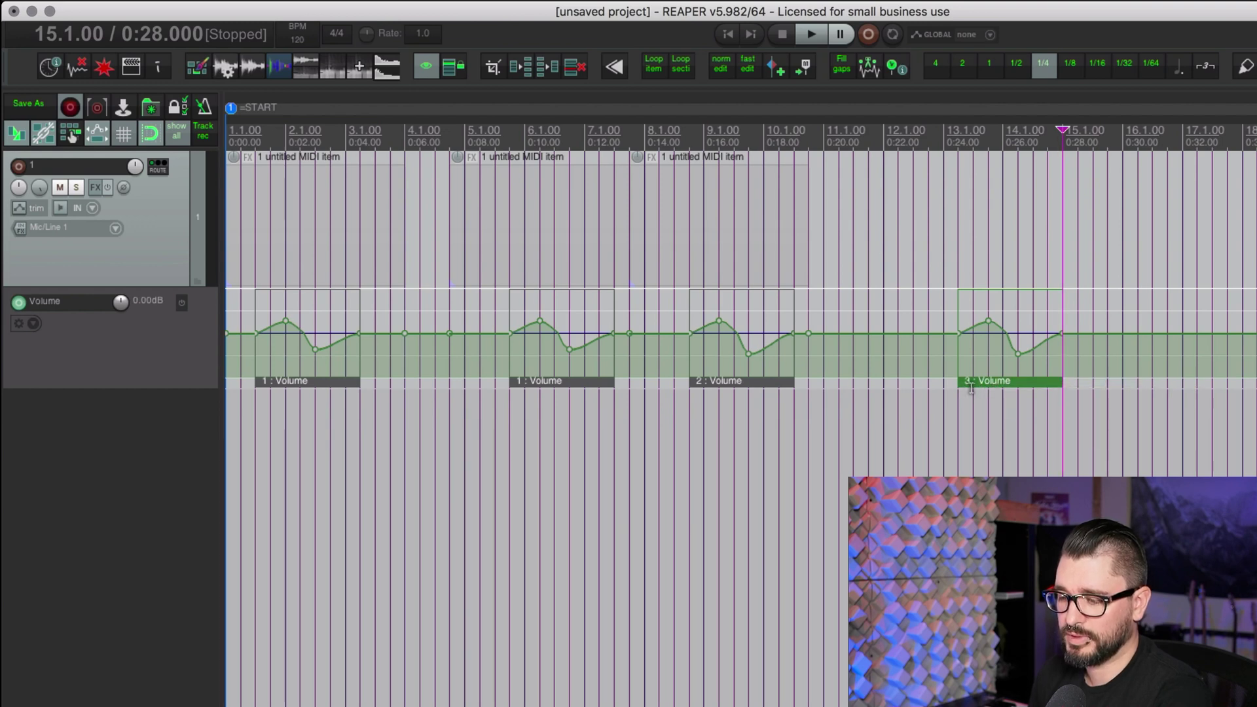
# - Enable pooling when pasting automation items, then duplicate the track with its automation
pyautogui.press('super+comma')
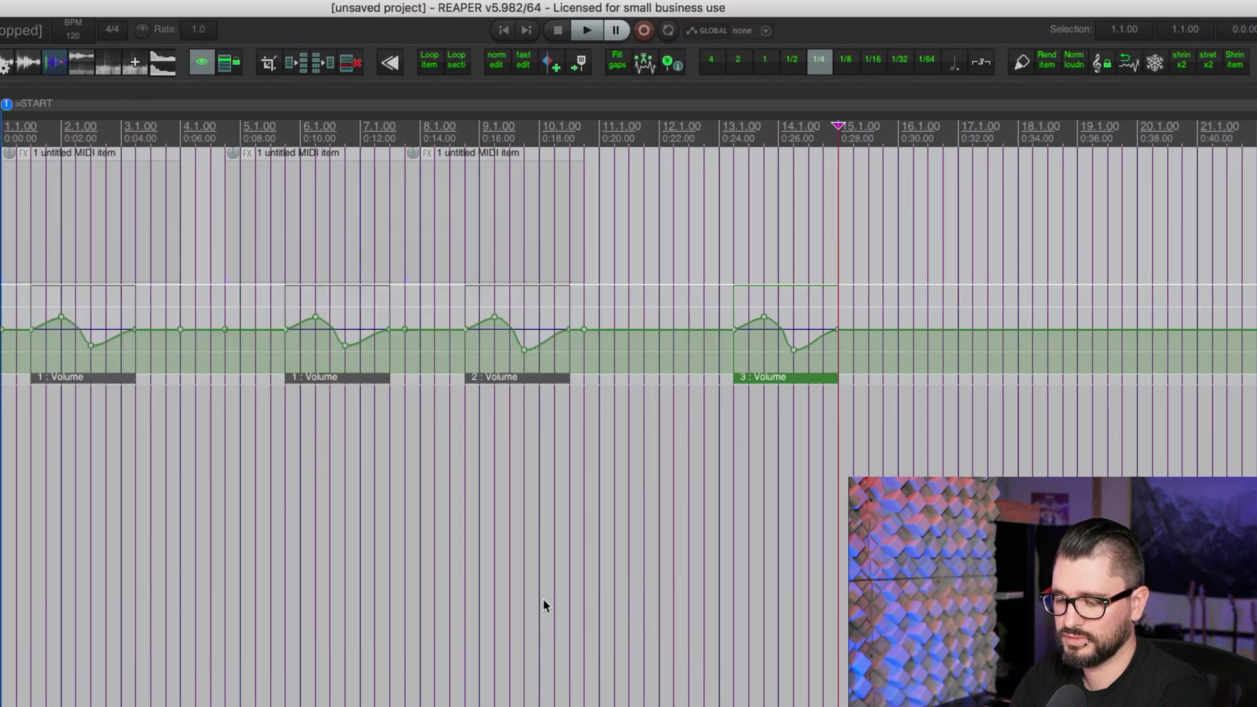
pyautogui.click(543, 598)
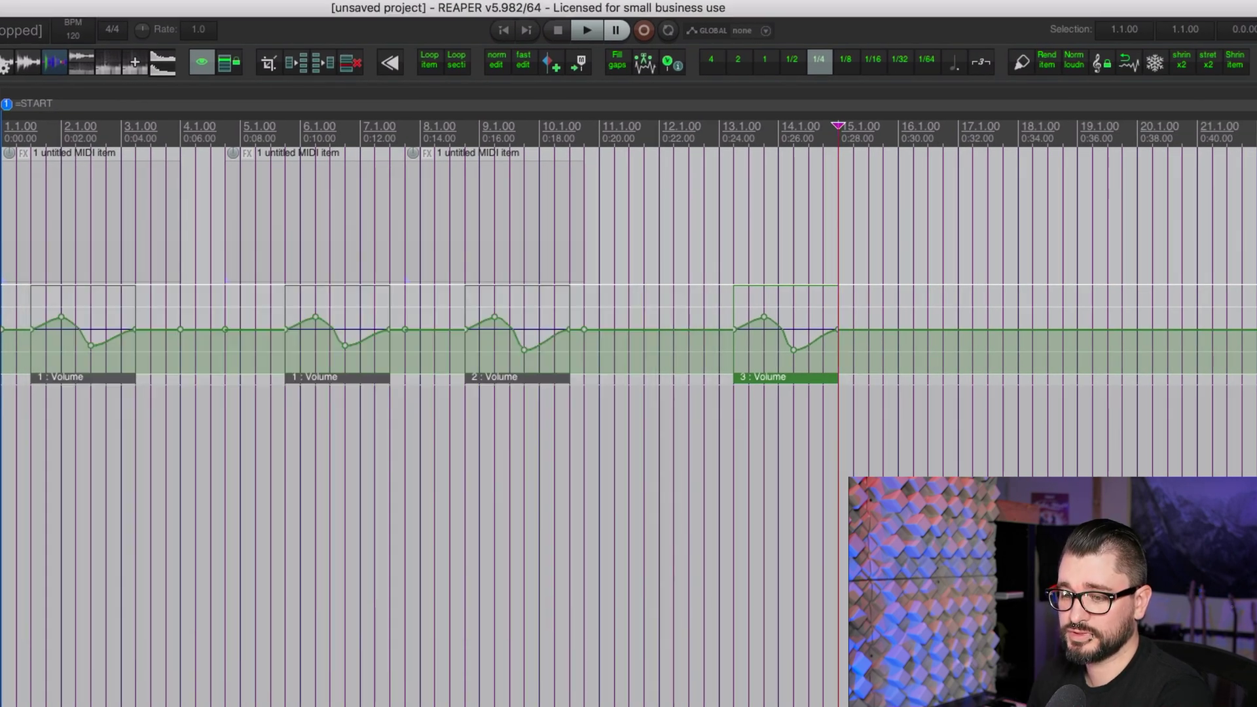
pyautogui.press('super+alt+d')
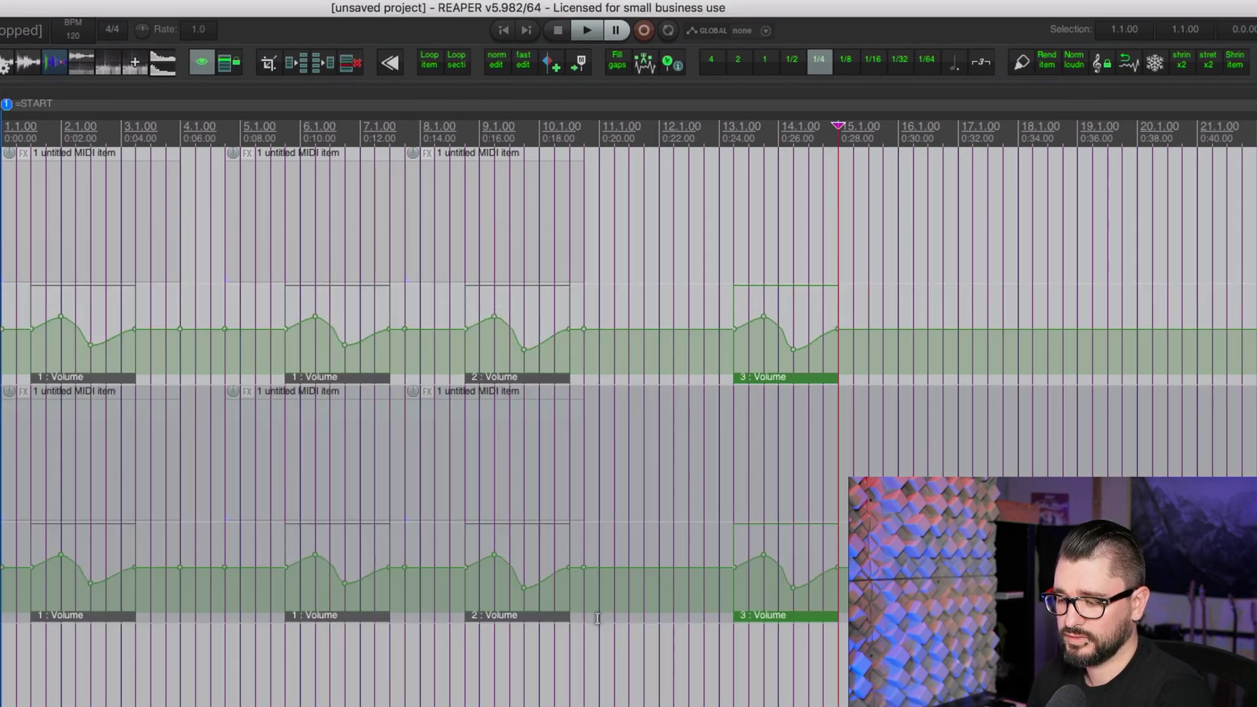
# - Reshape the dips in the 3 : Volume, 2 : Volume and 1 : Volume items
pyautogui.moveTo(794, 347)
pyautogui.mouseDown()
pyautogui.moveTo(792, 272)
pyautogui.moveTo(794, 350)
pyautogui.mouseUp()
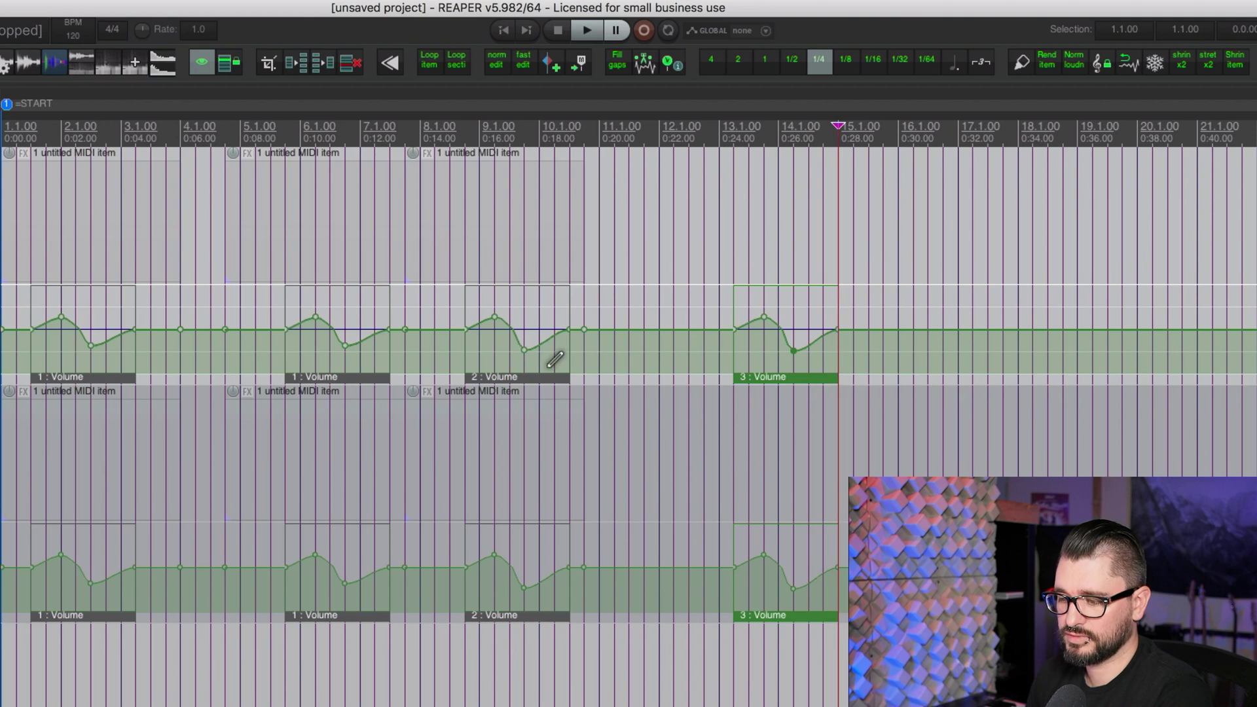
pyautogui.moveTo(524, 349)
pyautogui.mouseDown()
pyautogui.moveTo(525, 281)
pyautogui.moveTo(531, 377)
pyautogui.moveTo(526, 340)
pyautogui.mouseUp()
pyautogui.moveTo(345, 345); pyautogui.dragTo(351, 300)
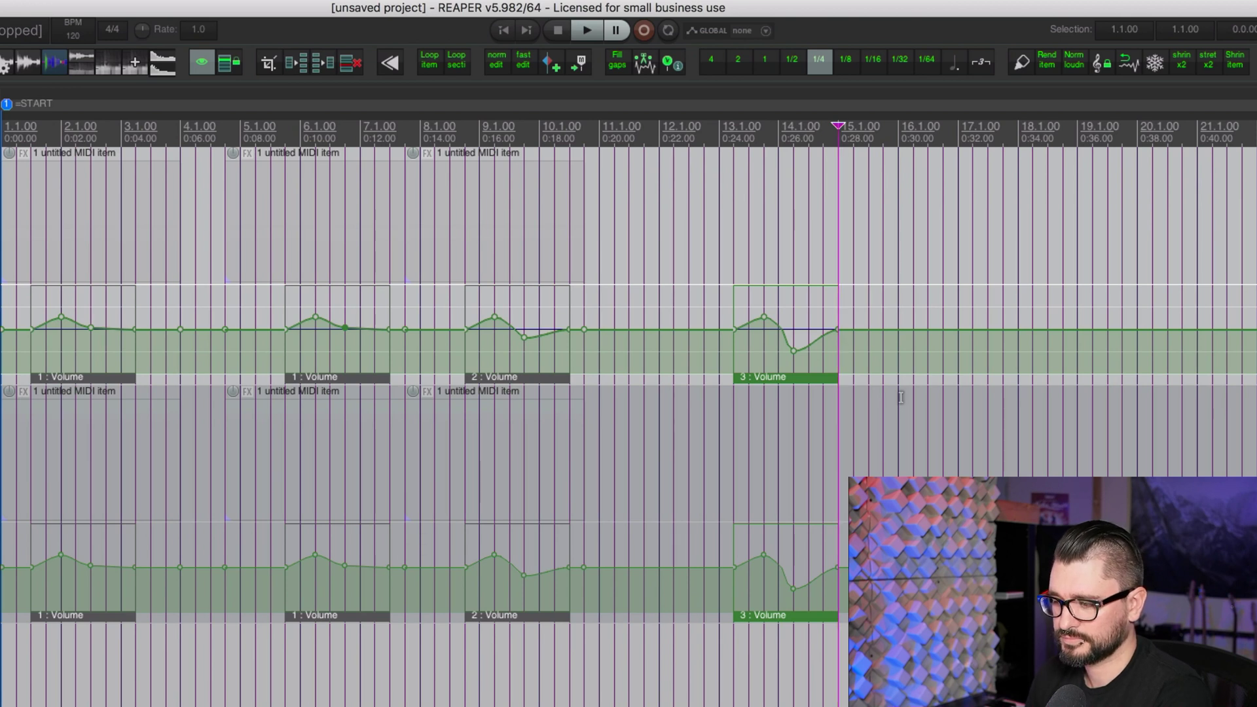
# - Paste pooled 3 : Volume copies at bars 17 and 20, then raise a shared point
pyautogui.click(819, 377)
pyautogui.click(961, 380)
pyautogui.press('super+v')
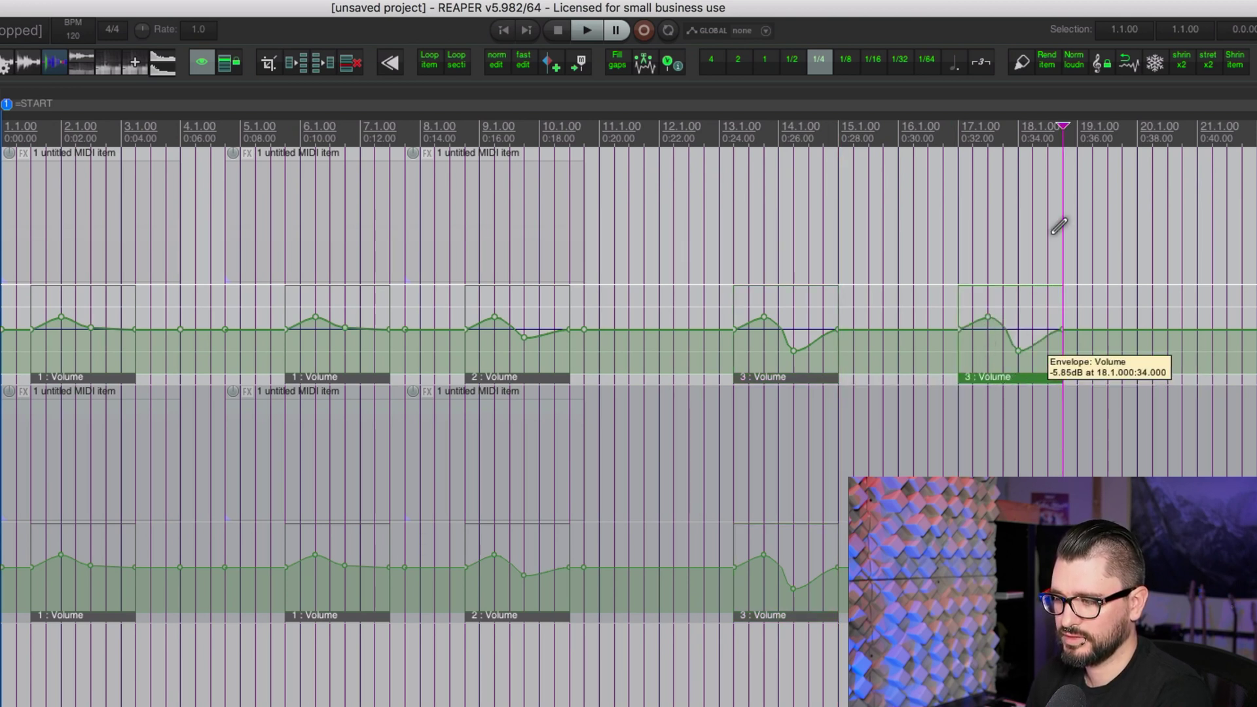
pyautogui.click(1147, 400)
pyautogui.press('super+v')
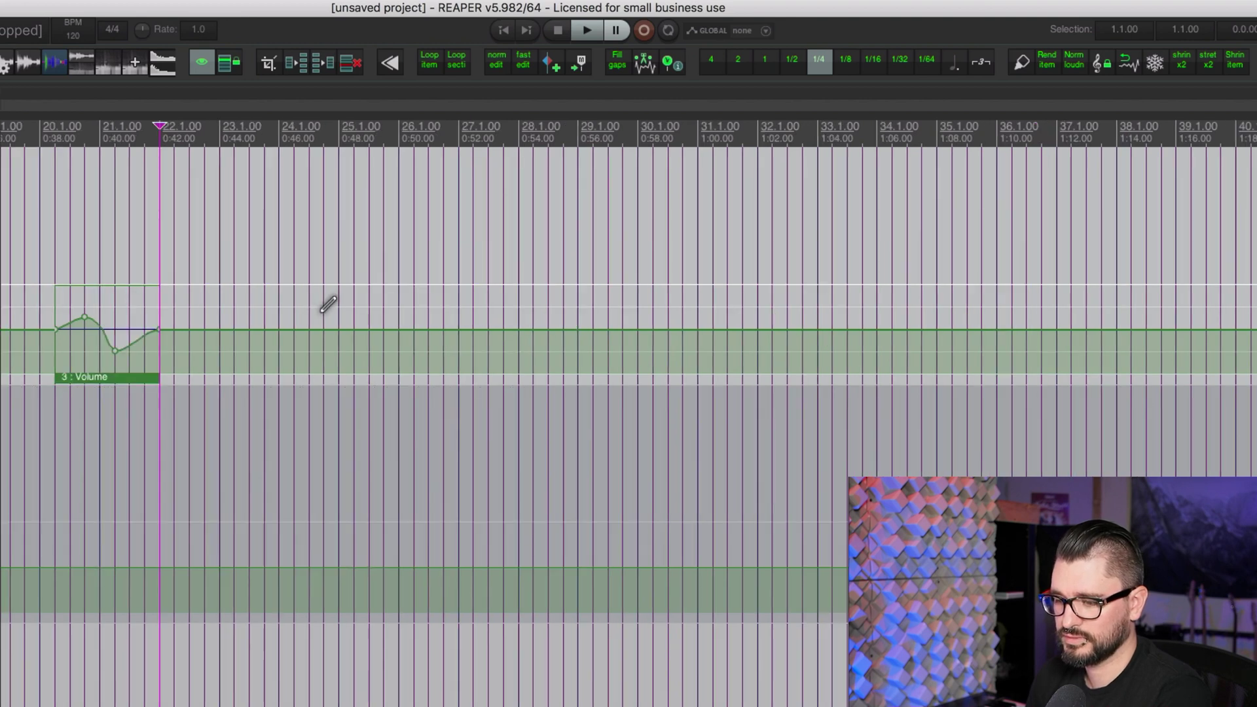
pyautogui.hscroll(-10, 347, 301)
pyautogui.moveTo(539, 352)
pyautogui.mouseDown()
pyautogui.moveTo(535, 254)
pyautogui.moveTo(538, 335)
pyautogui.mouseUp()
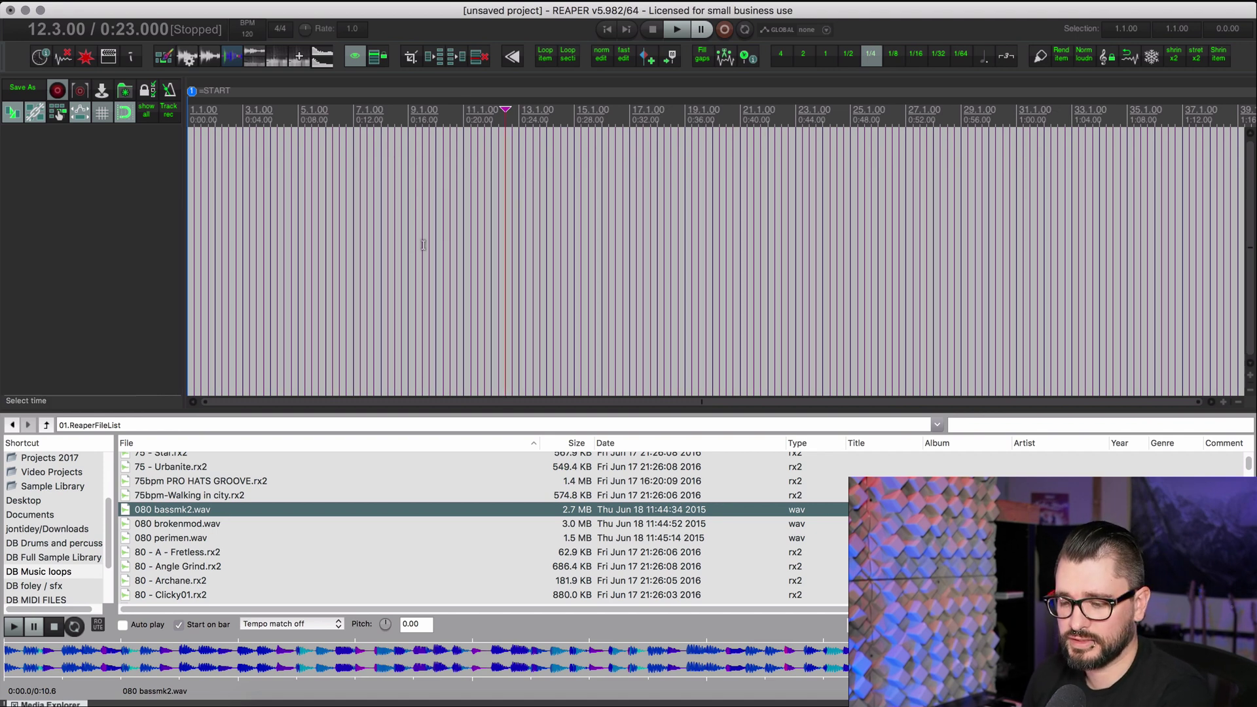
# - Add 080 bassmk2.wav to the project starting at bar 7 and close the media browser
pyautogui.moveTo(160, 516); pyautogui.dragTo(350, 157)
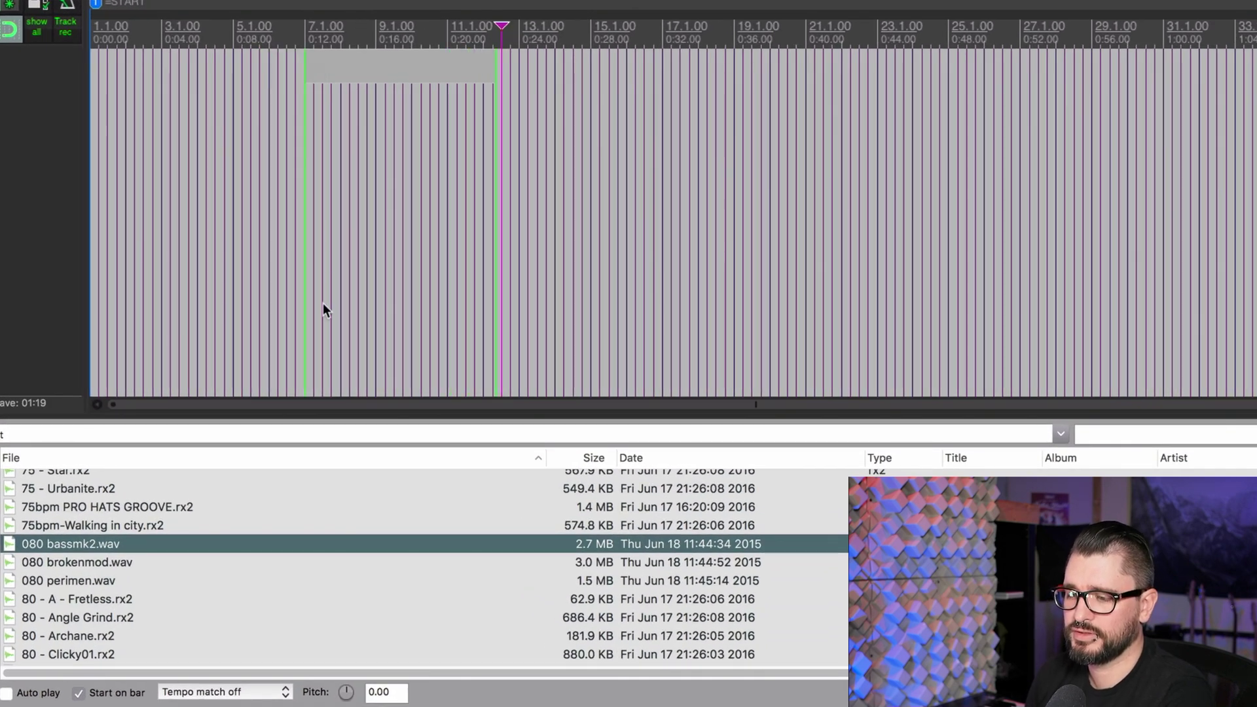
pyautogui.moveTo(323, 307); pyautogui.dragTo(314, 314)
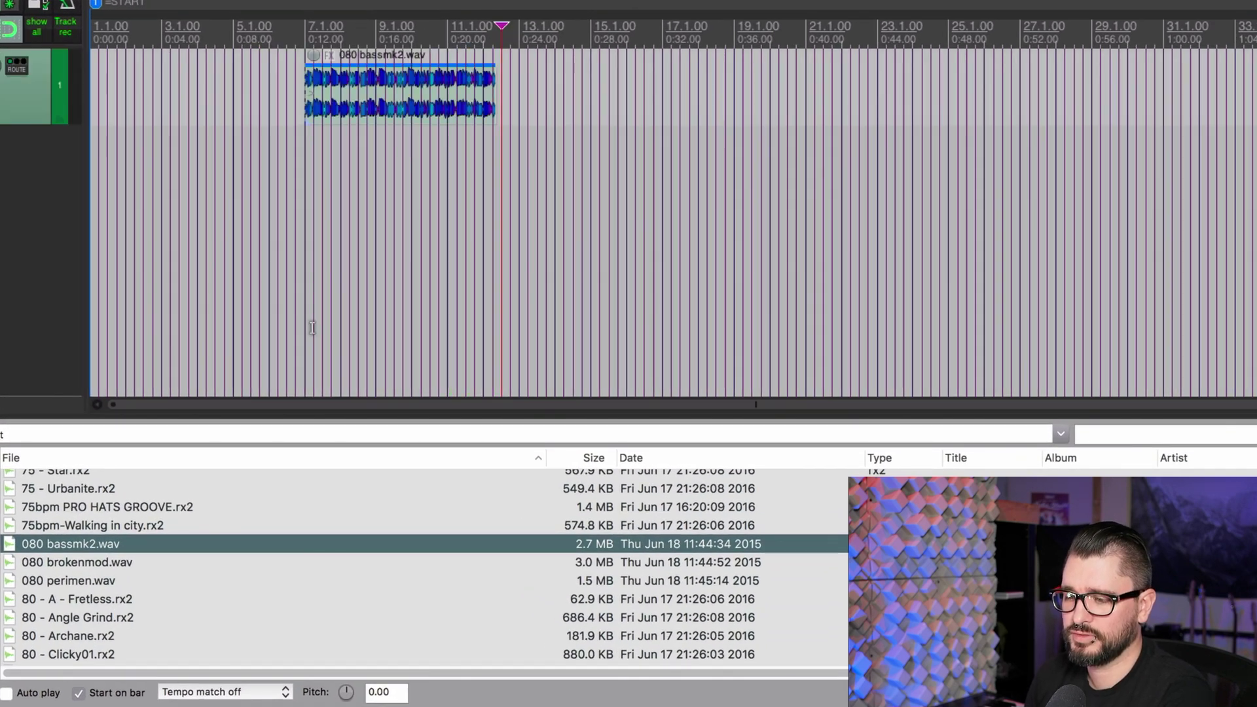
pyautogui.press('super+alt+x')
pyautogui.scroll(2, 347, 157)
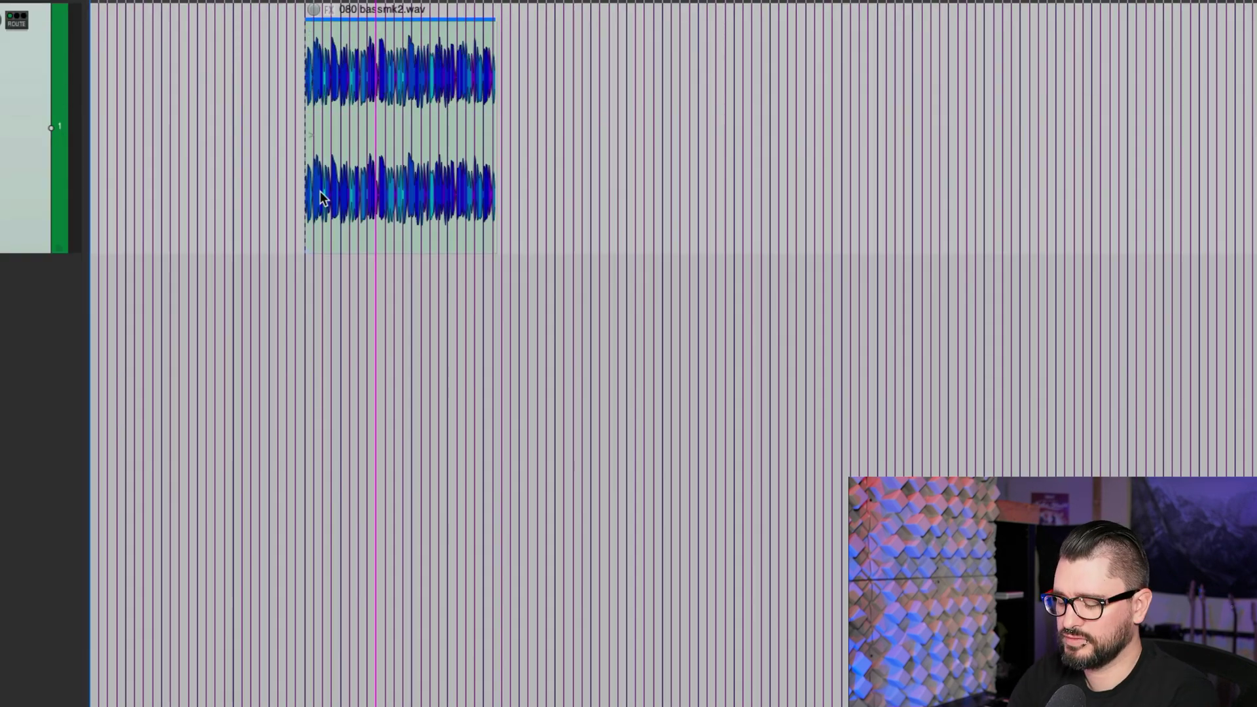
# - Run the 'Item: Force media offline' action on the 080 bassmk2.wav item
pyautogui.press('?')
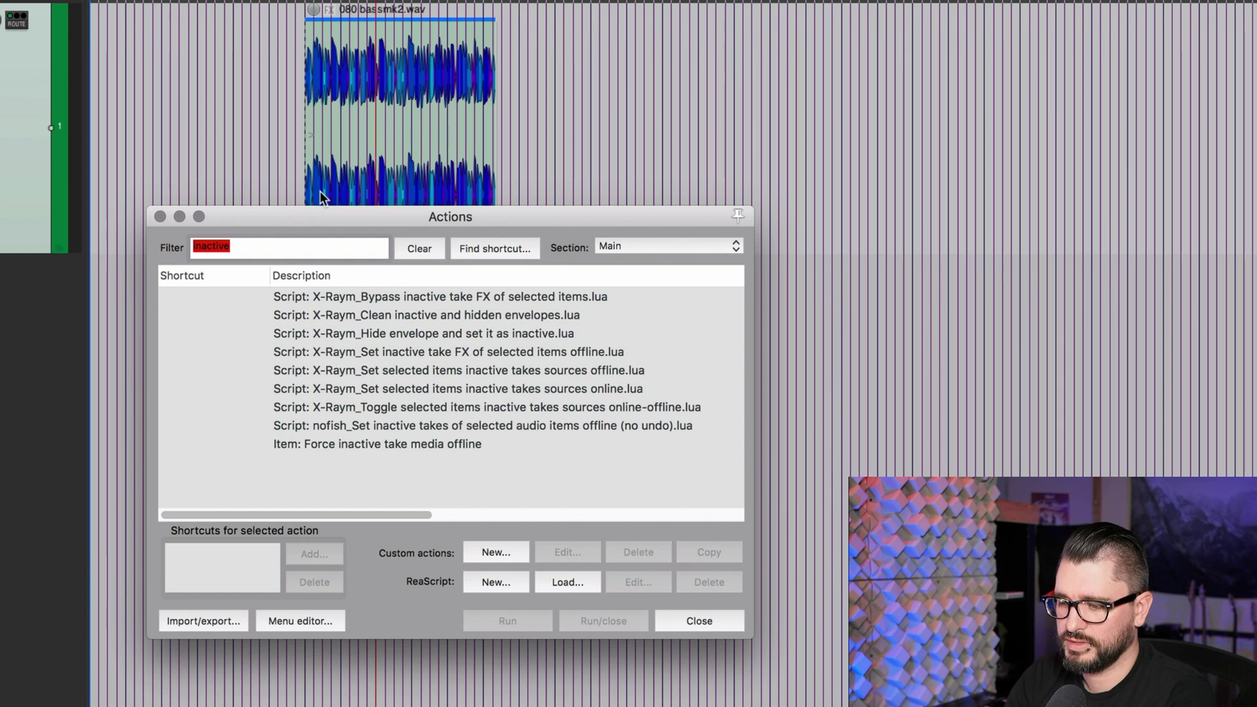
pyautogui.write('form')
pyautogui.press('BackSpace')
pyautogui.write('ce')
pyautogui.click(291, 357)
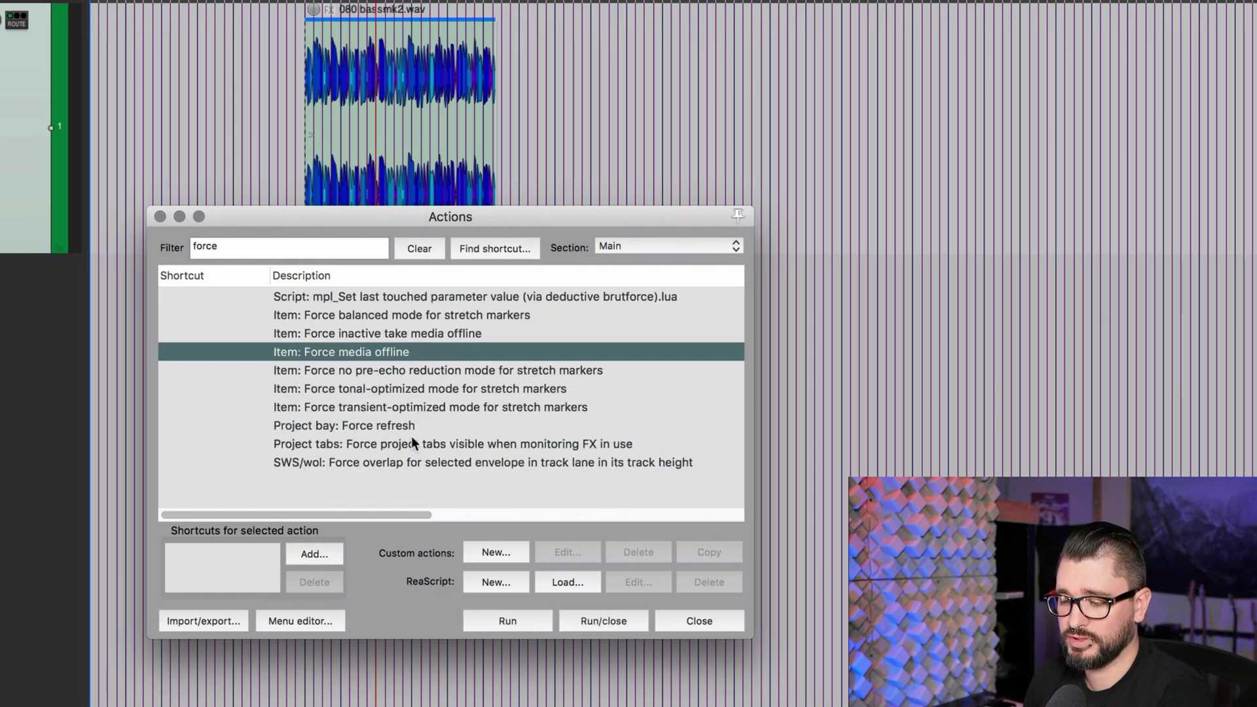
pyautogui.click(508, 619)
pyautogui.click(315, 115)
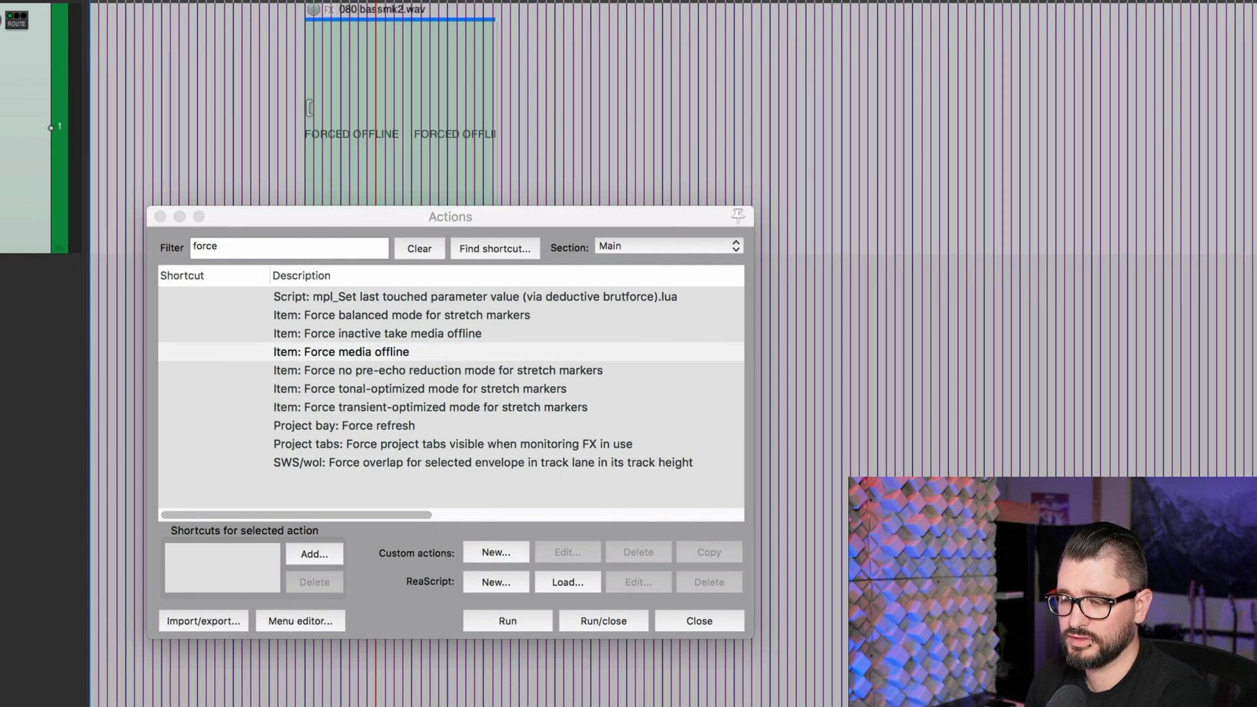
# - Check the offline item's source properties, showing type _OFFLINE_WAVE
pyautogui.moveTo(363, 223); pyautogui.dragTo(337, 260)
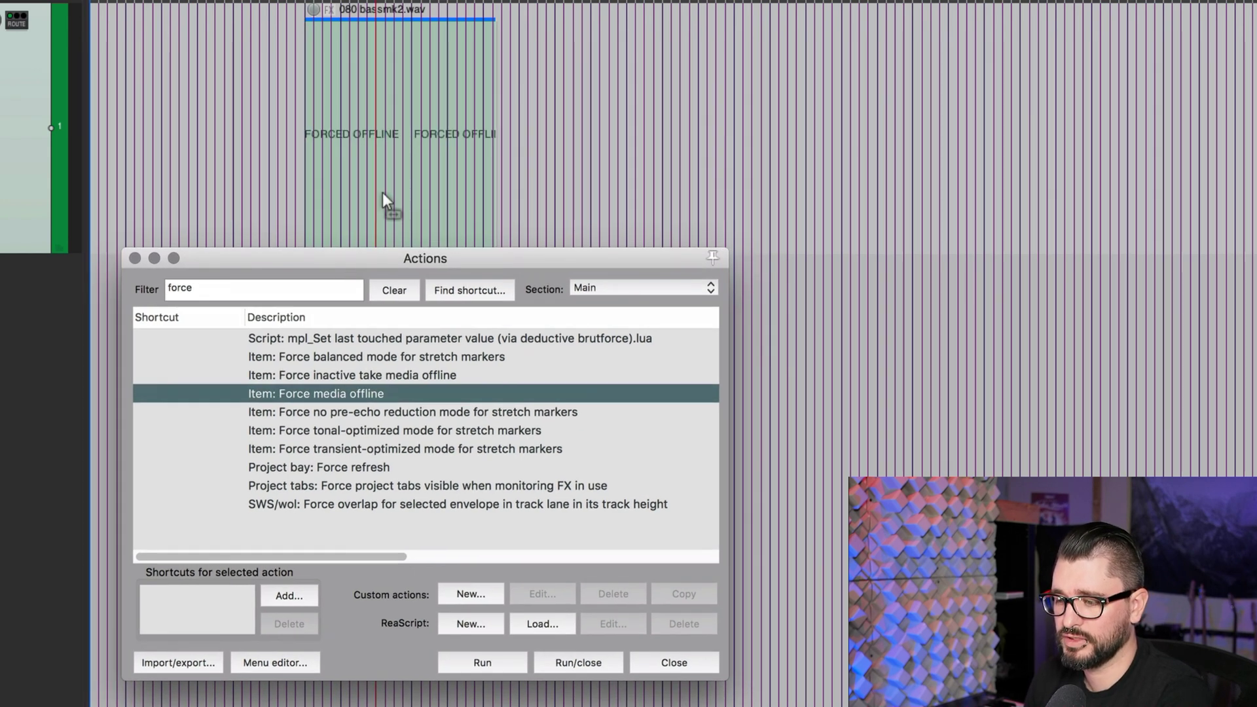
pyautogui.scroll(4, 383, 192)
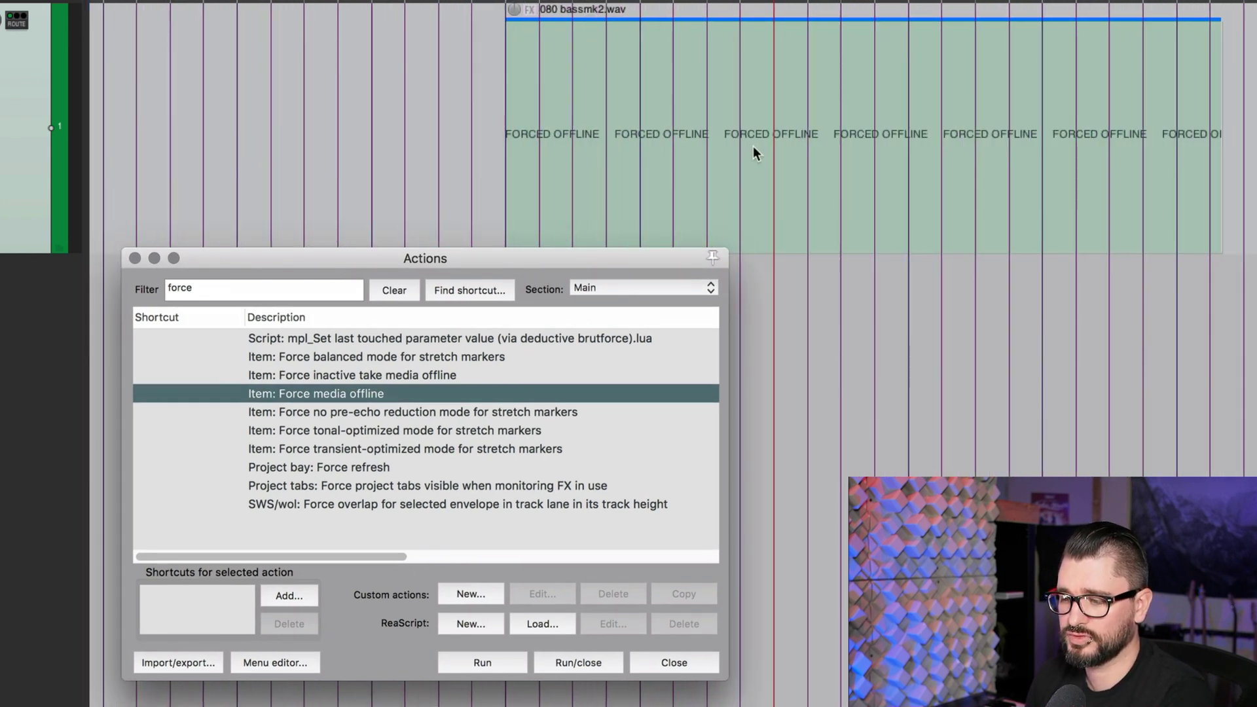
pyautogui.rightClick(658, 109)
pyautogui.click(707, 163)
pyautogui.moveTo(543, 110)
pyautogui.mouseDown()
pyautogui.moveTo(596, 112)
pyautogui.moveTo(690, 163)
pyautogui.moveTo(550, 110)
pyautogui.mouseUp()
pyautogui.click(631, 149)
pyautogui.click(572, 162)
pyautogui.doubleClick(646, 94)
pyautogui.click(634, 175)
# - Run 'Item: Force media offline' again to bring the 080 bassmk2.wav media back online
pyautogui.click(647, 298)
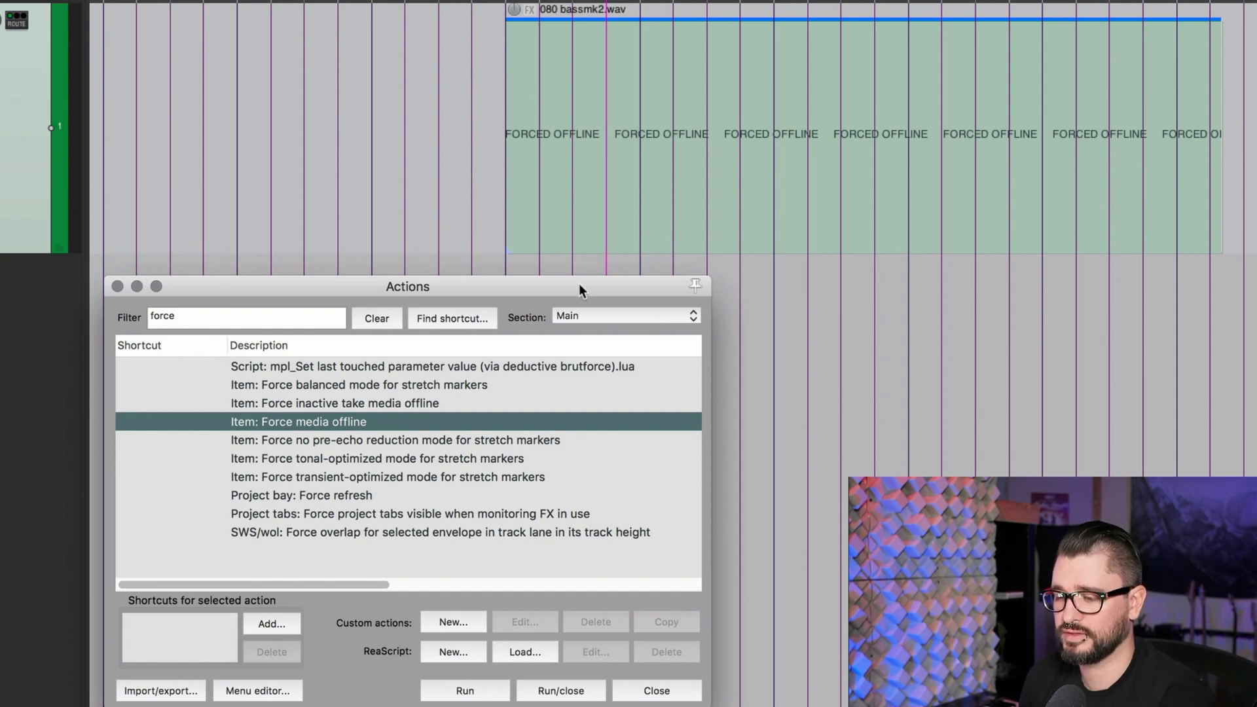
pyautogui.moveTo(580, 285); pyautogui.dragTo(376, 119)
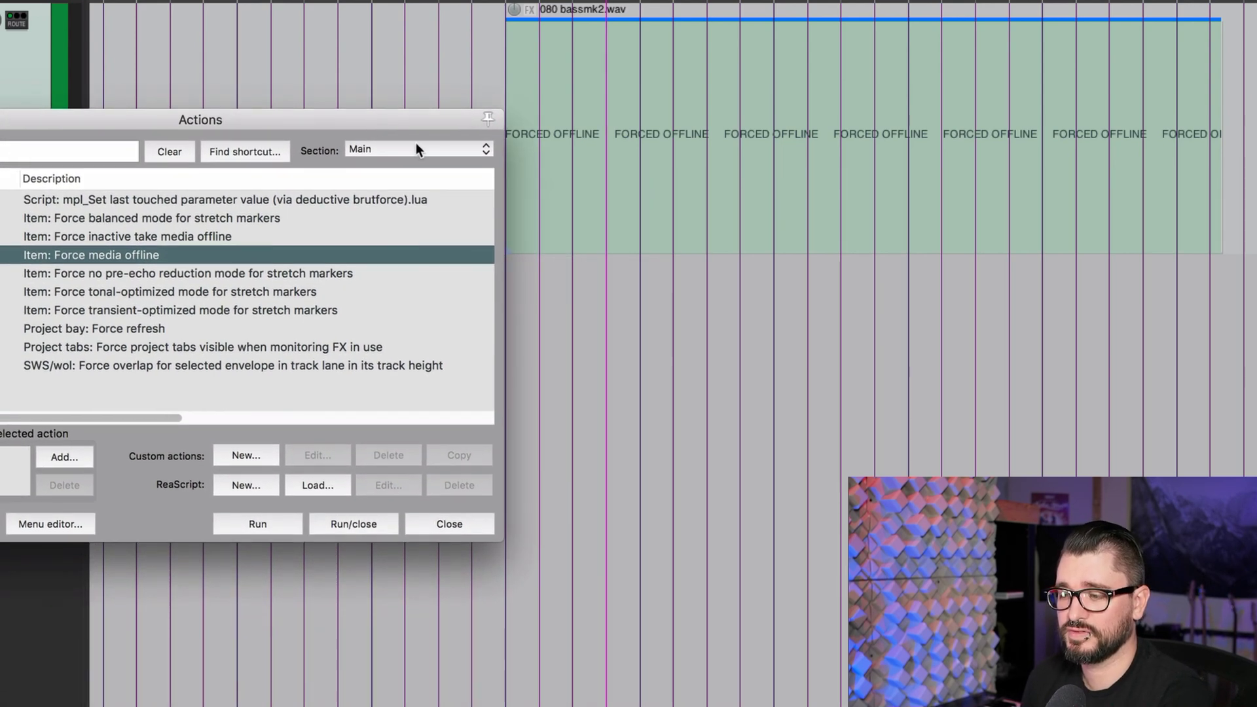
pyautogui.click(651, 189)
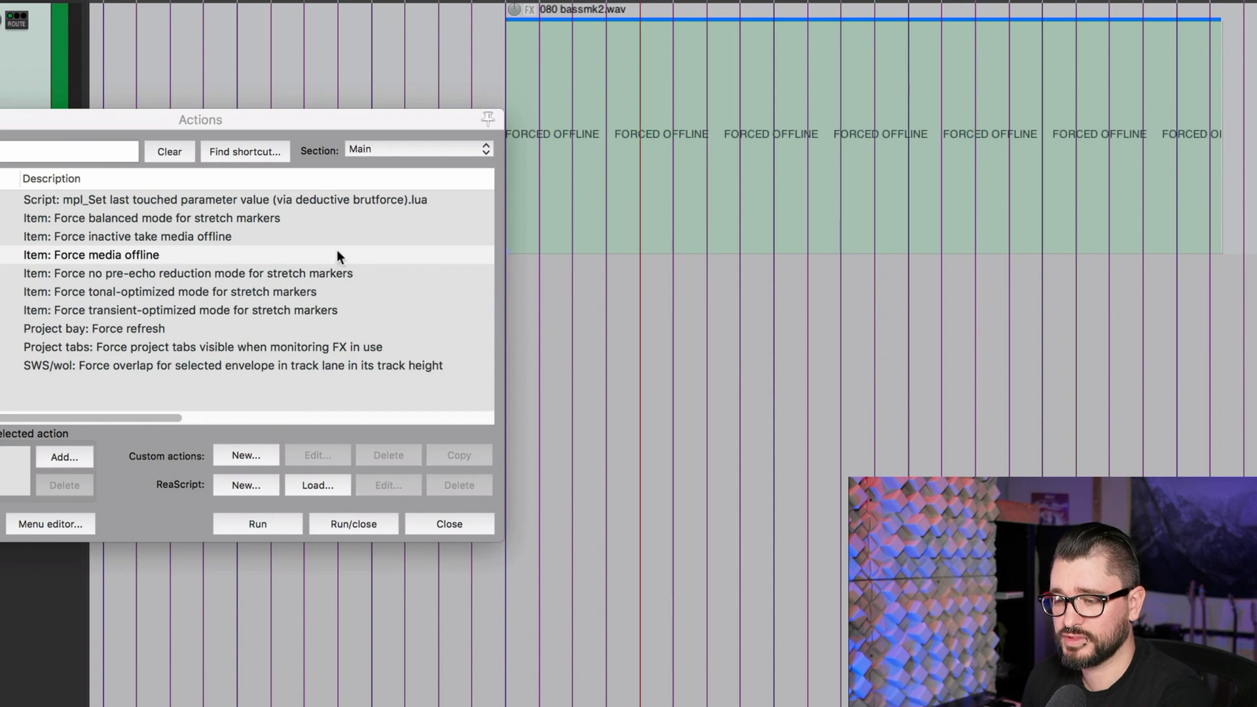
pyautogui.click(98, 255)
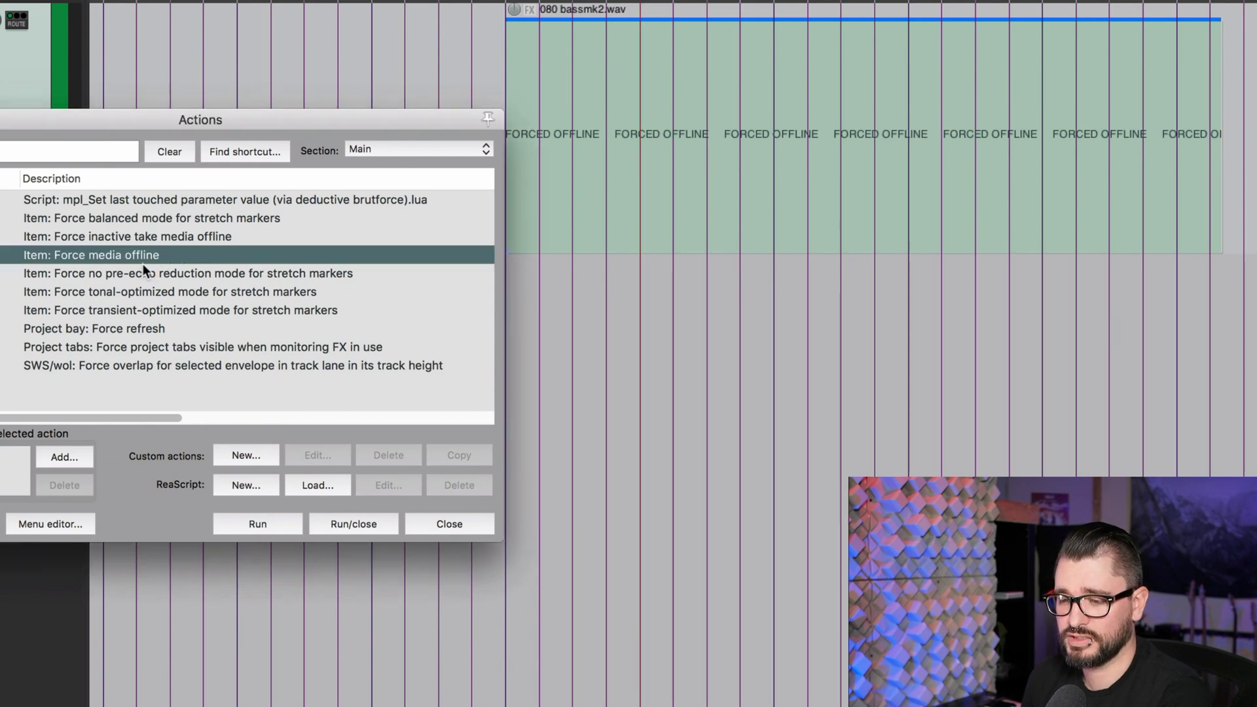
pyautogui.click(265, 519)
pyautogui.click(635, 359)
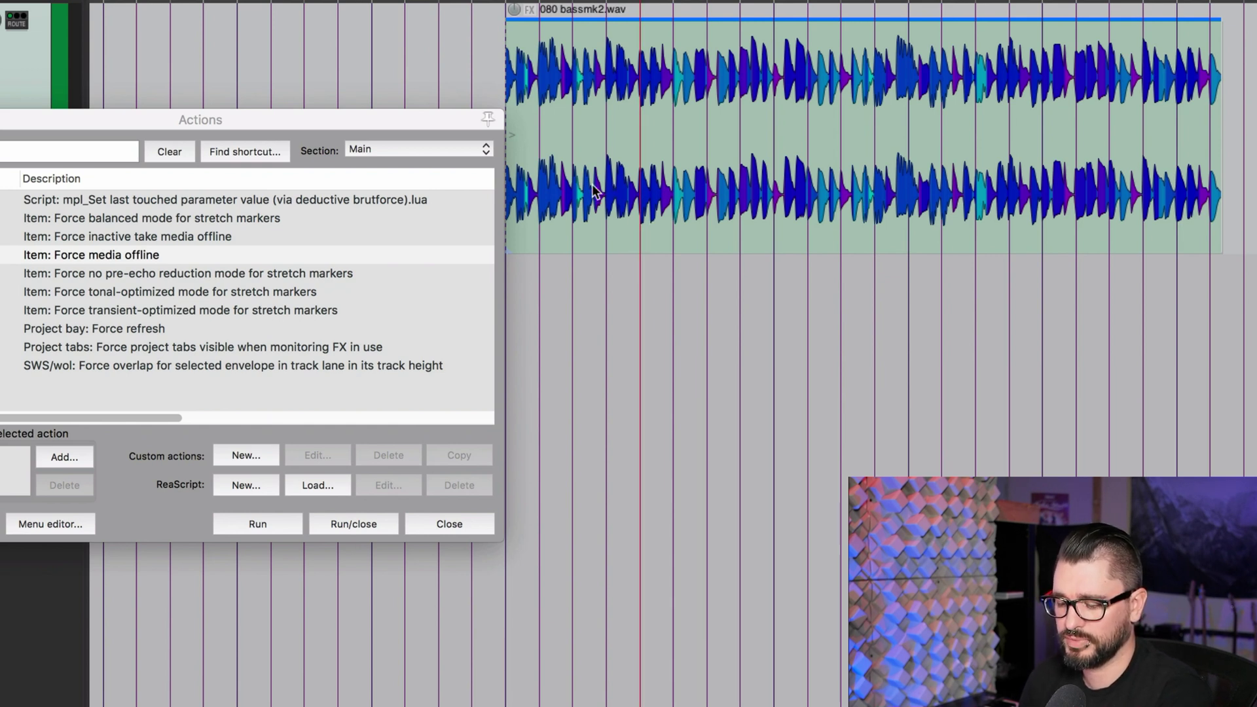
# - Add takes with Super+Shift+F until there are four, then slip take 3's audio slightly later
pyautogui.press('super+shift+f')
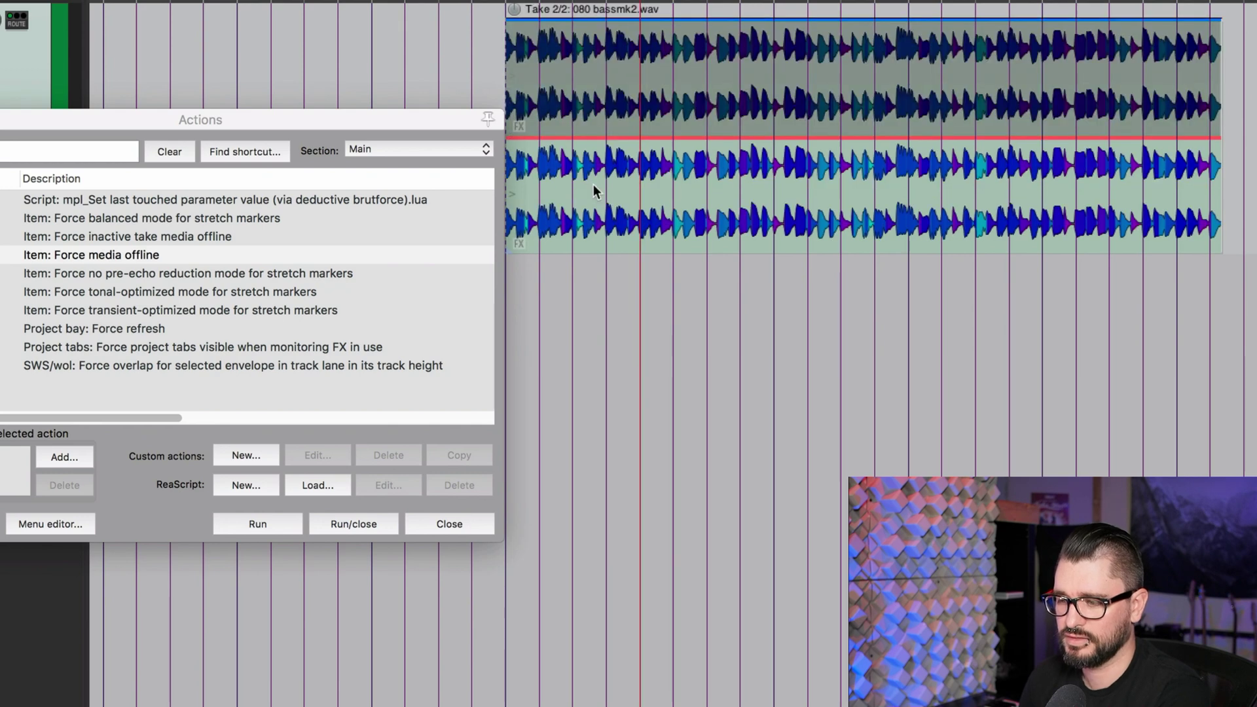
pyautogui.press('super+shift+f')
pyautogui.press('super+shift+f')
pyautogui.scroll(5, 621, 226)
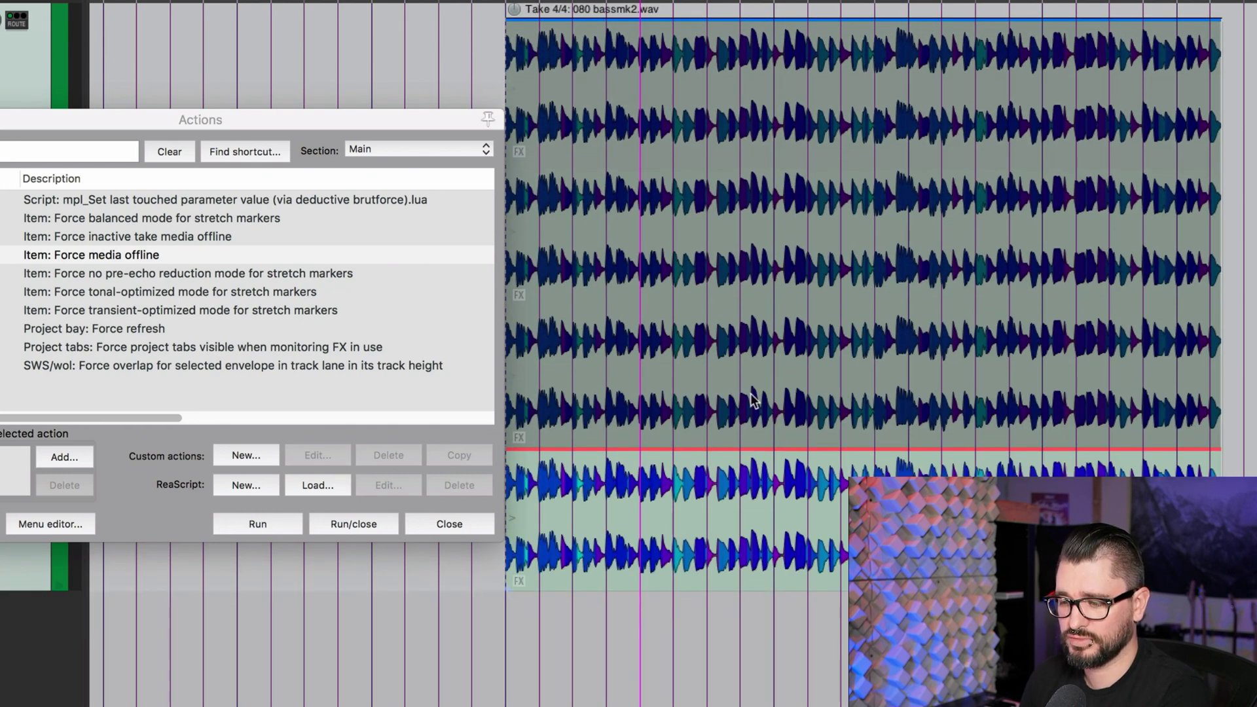
pyautogui.click(772, 406)
pyautogui.moveTo(772, 428); pyautogui.dragTo(708, 258)
# - Run 'Item: Force inactive take media offline' on the bassmk2 item
pyautogui.click(149, 237)
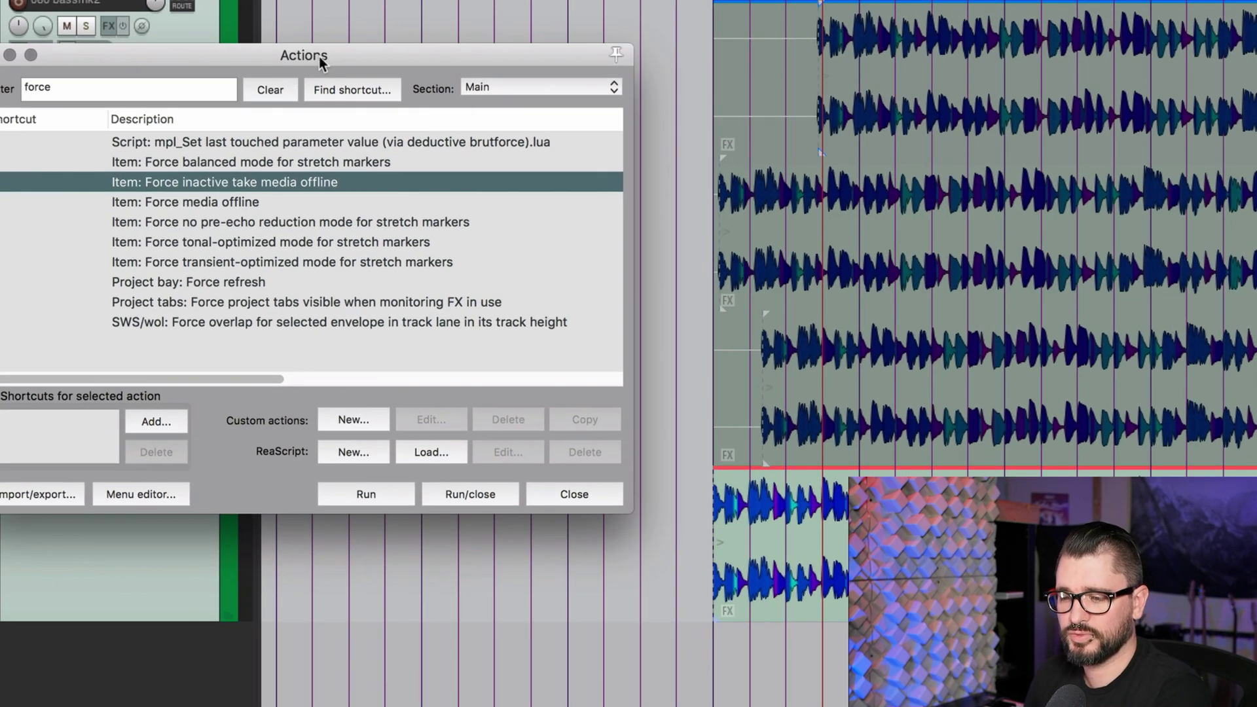
pyautogui.moveTo(320, 57); pyautogui.dragTo(358, 53)
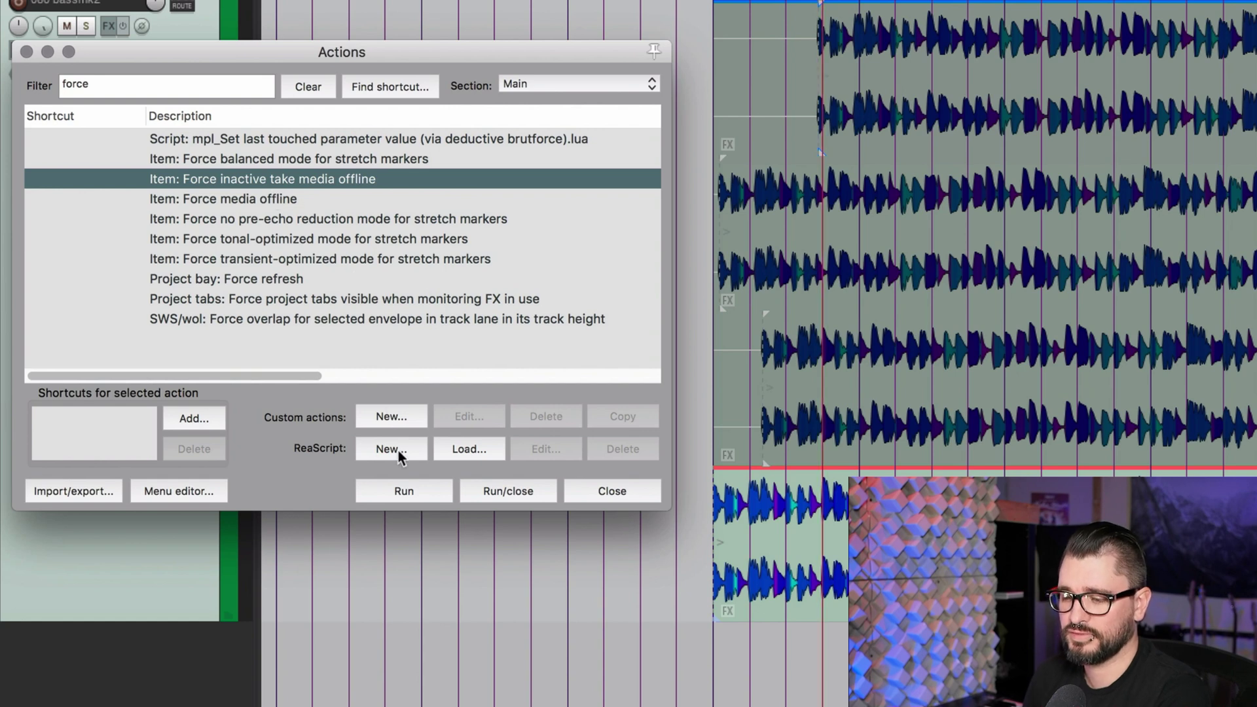
pyautogui.press('Return')
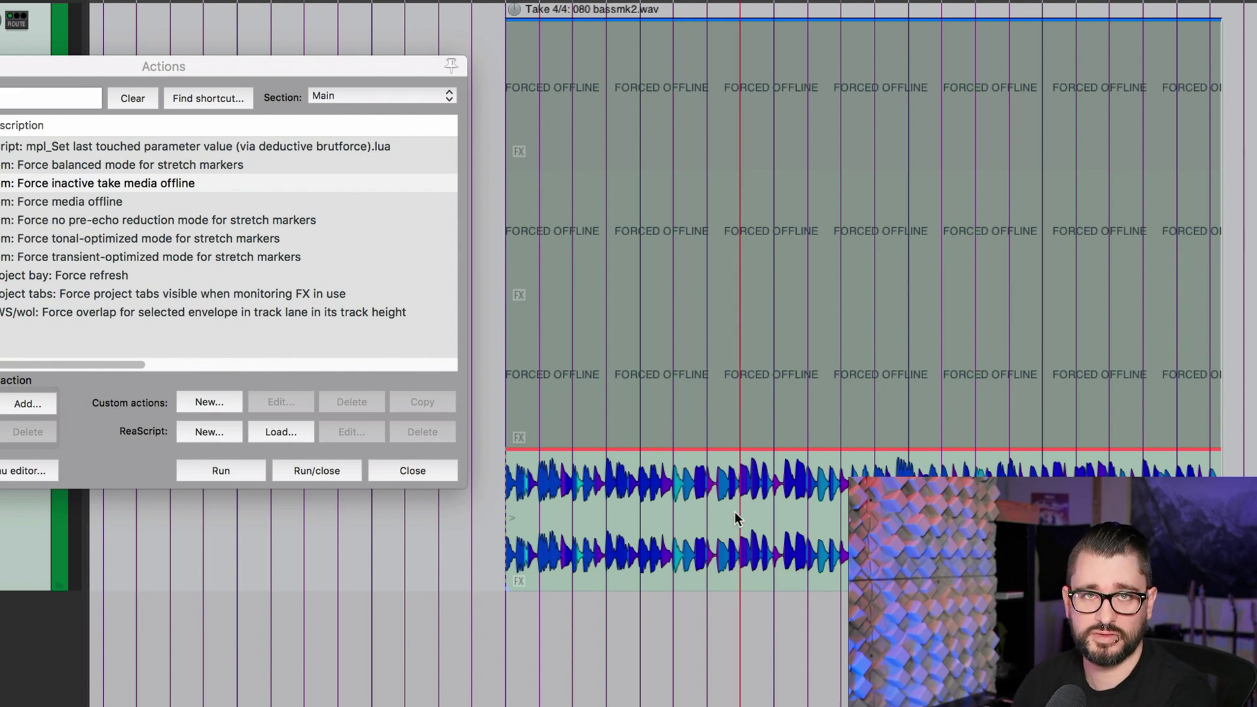
# - Switch the active take among takes 1–4, finishing with take 2 active
pyautogui.click(812, 433)
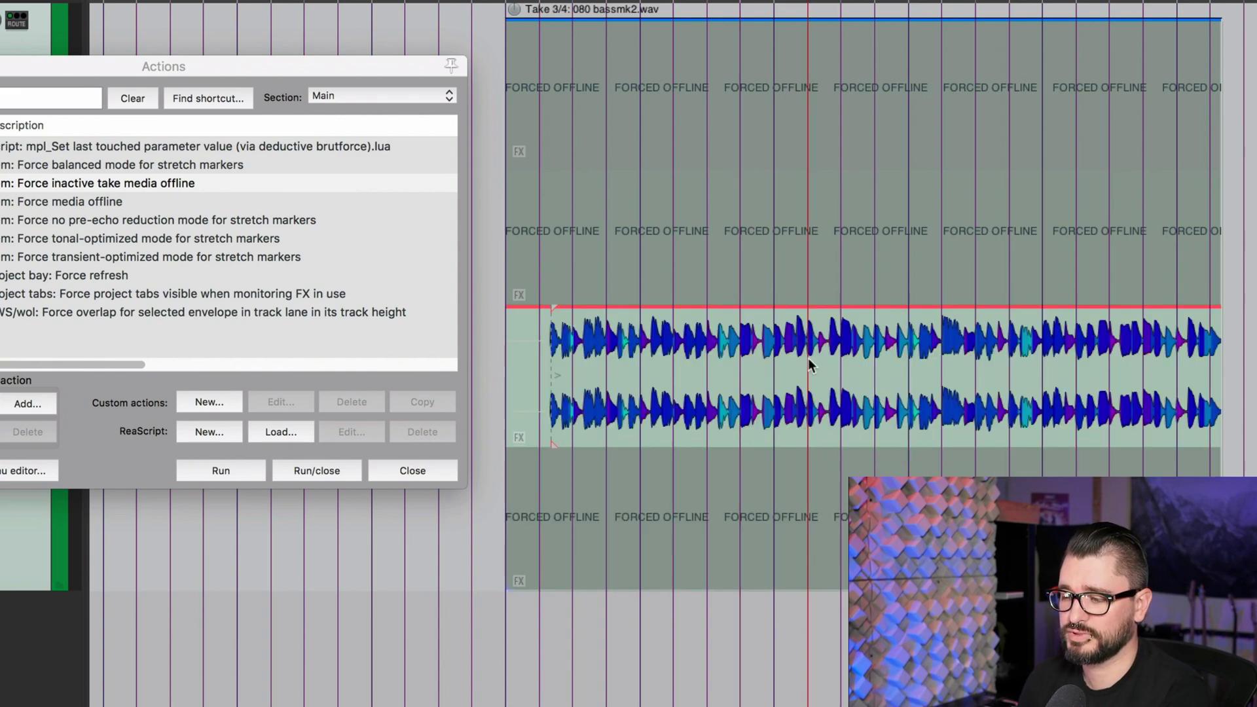
pyautogui.click(810, 286)
pyautogui.click(854, 427)
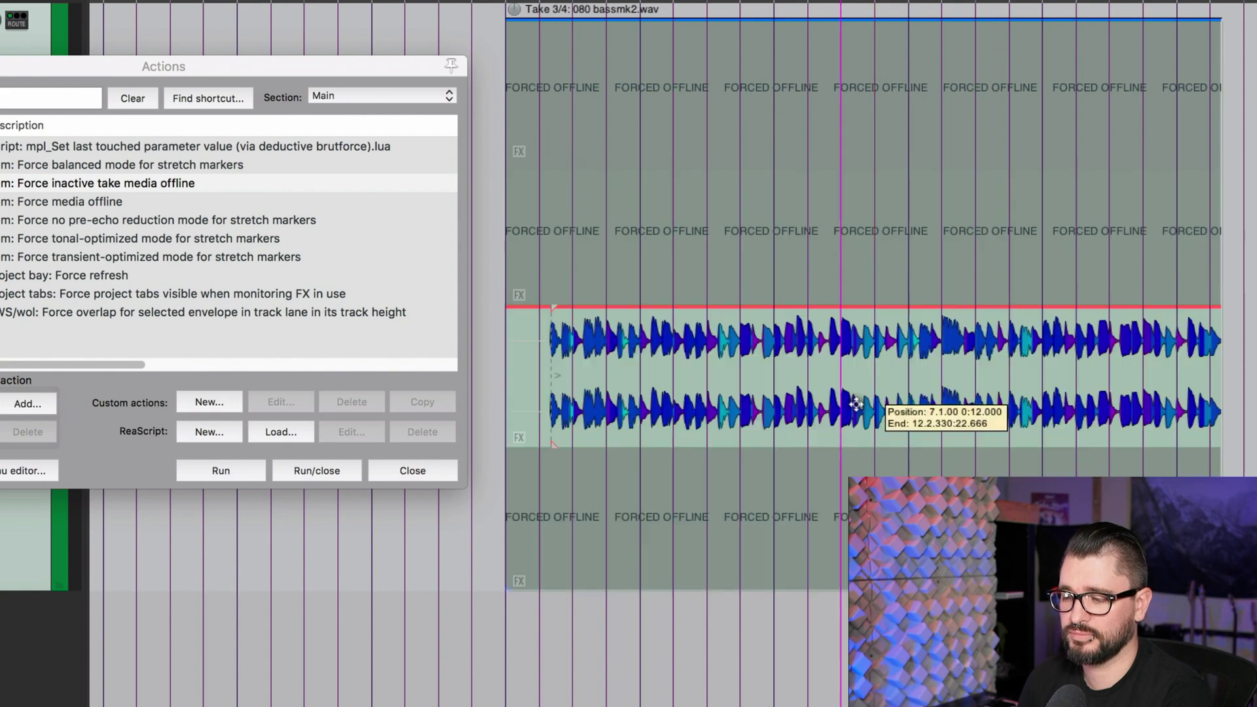
pyautogui.click(853, 251)
pyautogui.click(842, 142)
pyautogui.click(854, 249)
pyautogui.click(893, 356)
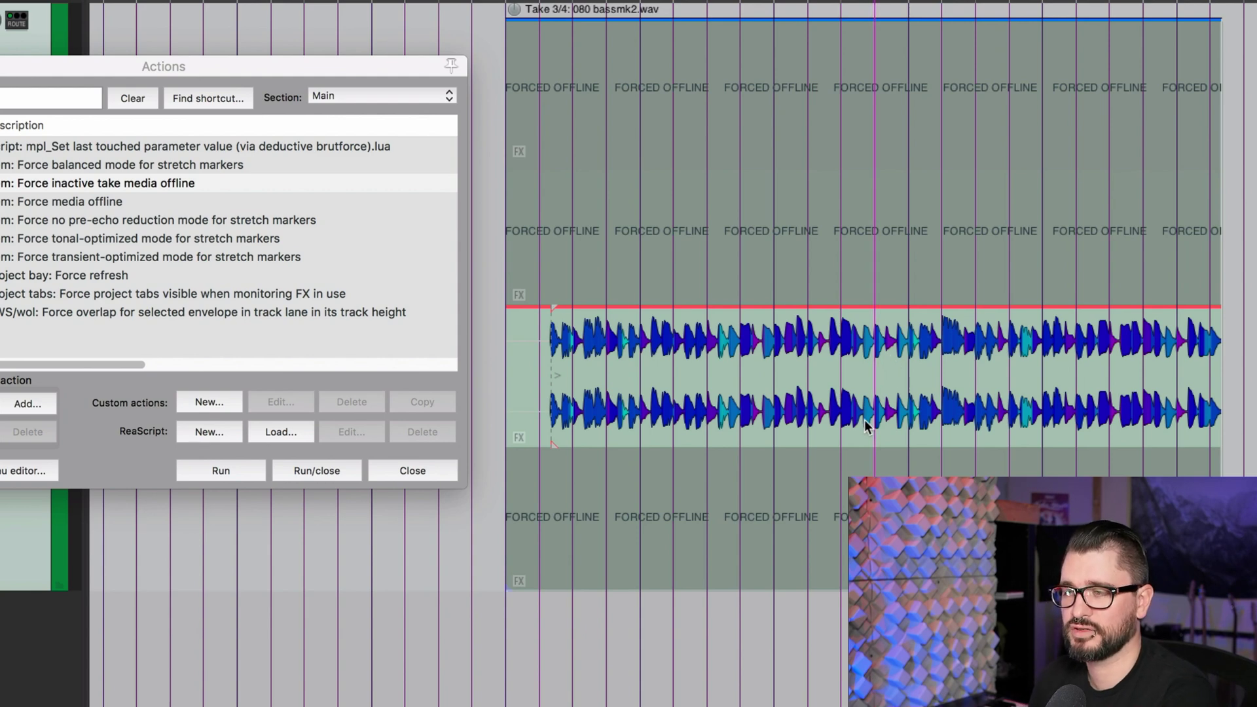
pyautogui.click(812, 493)
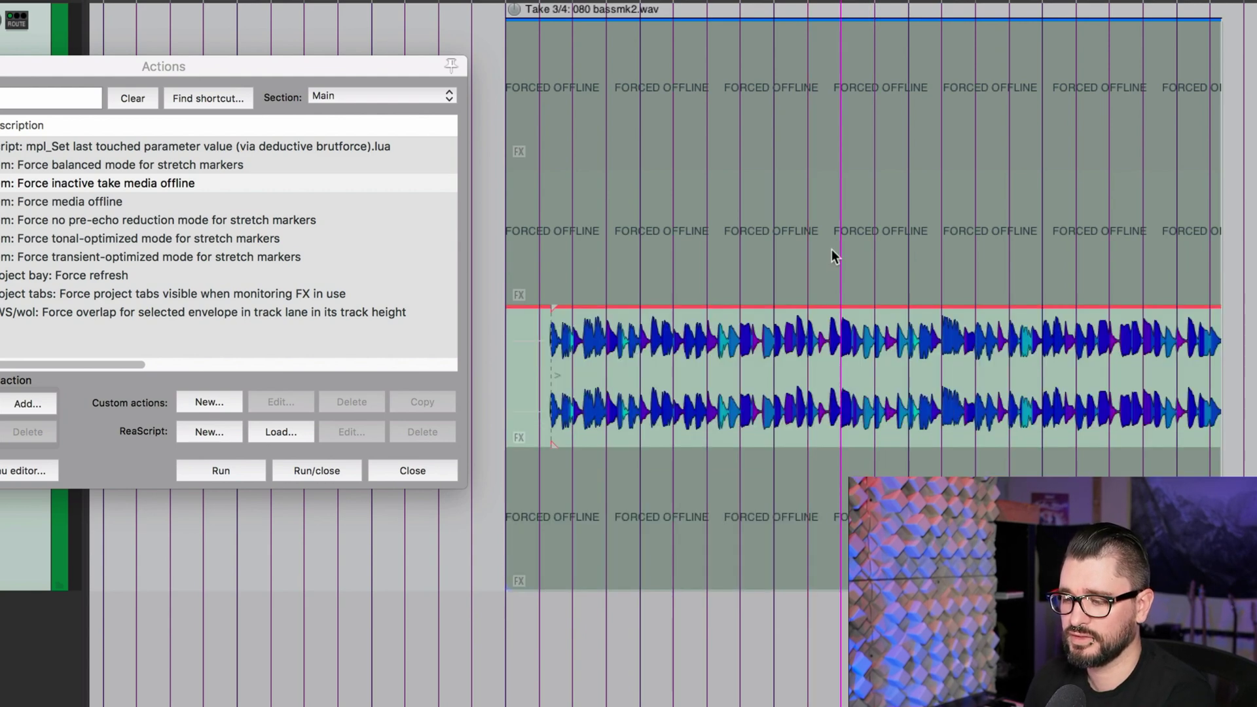
pyautogui.click(875, 459)
pyautogui.click(909, 431)
pyautogui.click(901, 271)
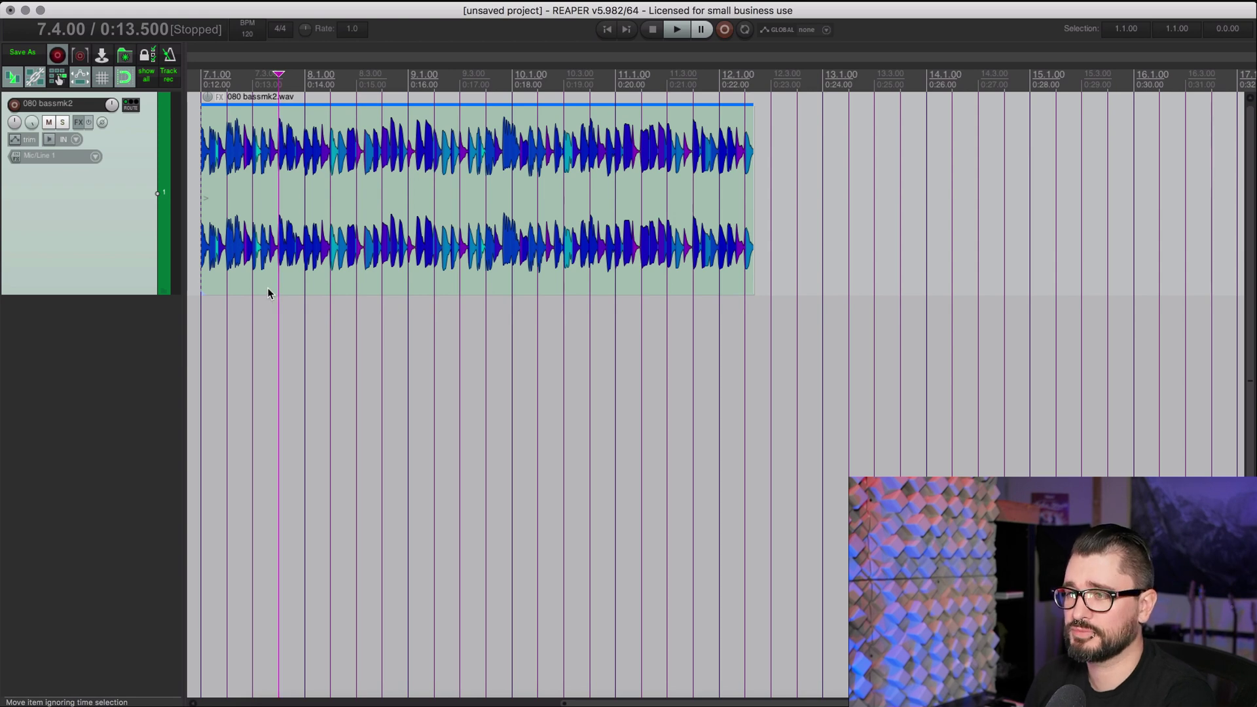
# - Open the bassmk2 item's context menu and browse to Item settings > Display item ruler
pyautogui.rightClick(242, 152)
pyautogui.moveTo(254, 163)
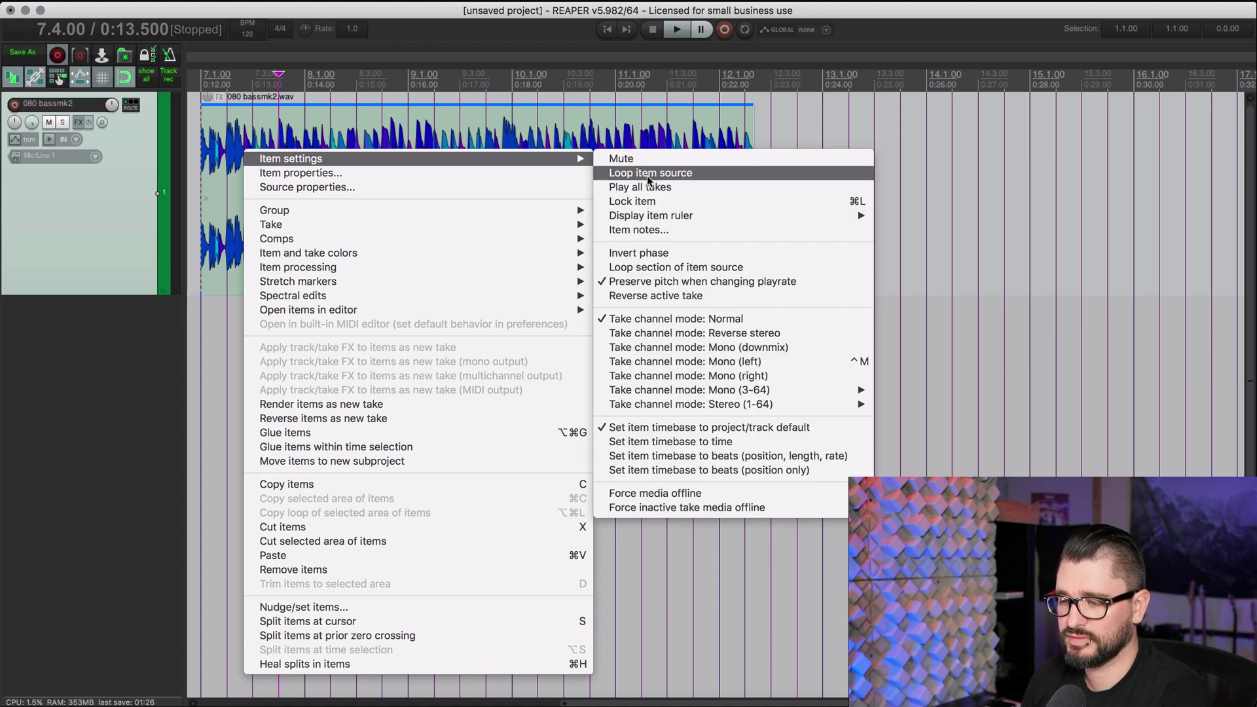
pyautogui.moveTo(727, 216)
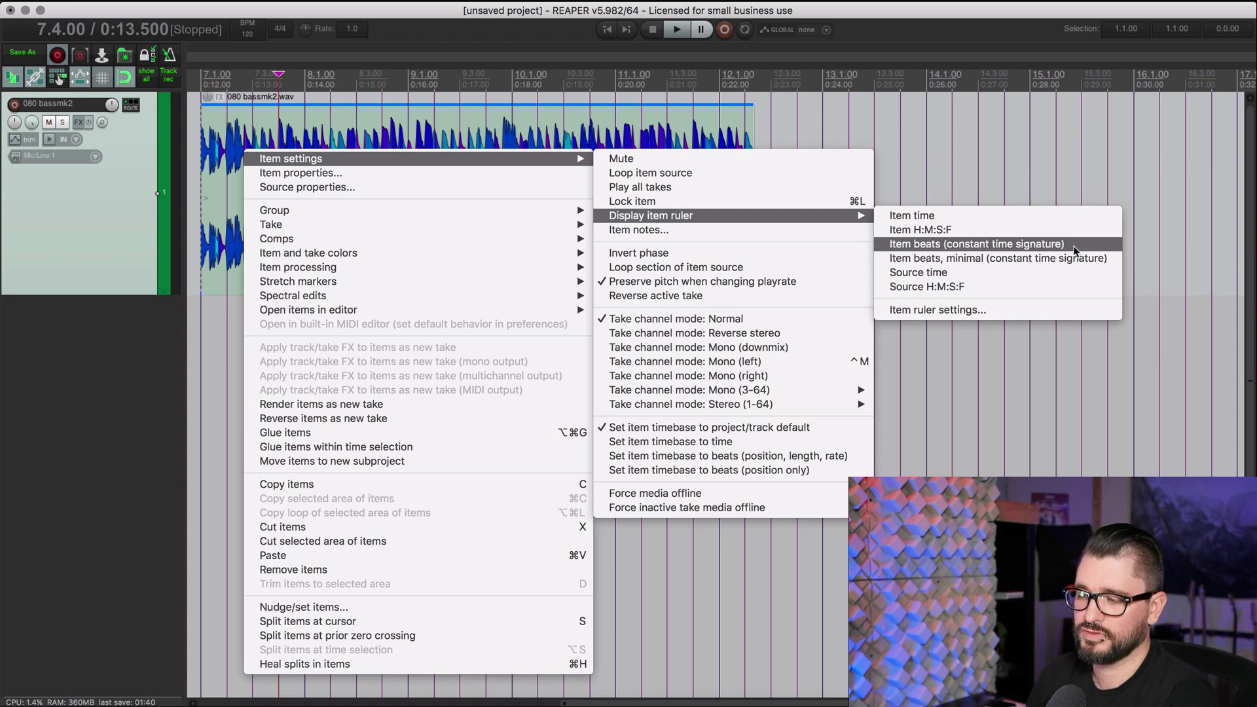
# - Turn on the Item beats ruler beneath the item and zoom in on it
pyautogui.click(976, 244)
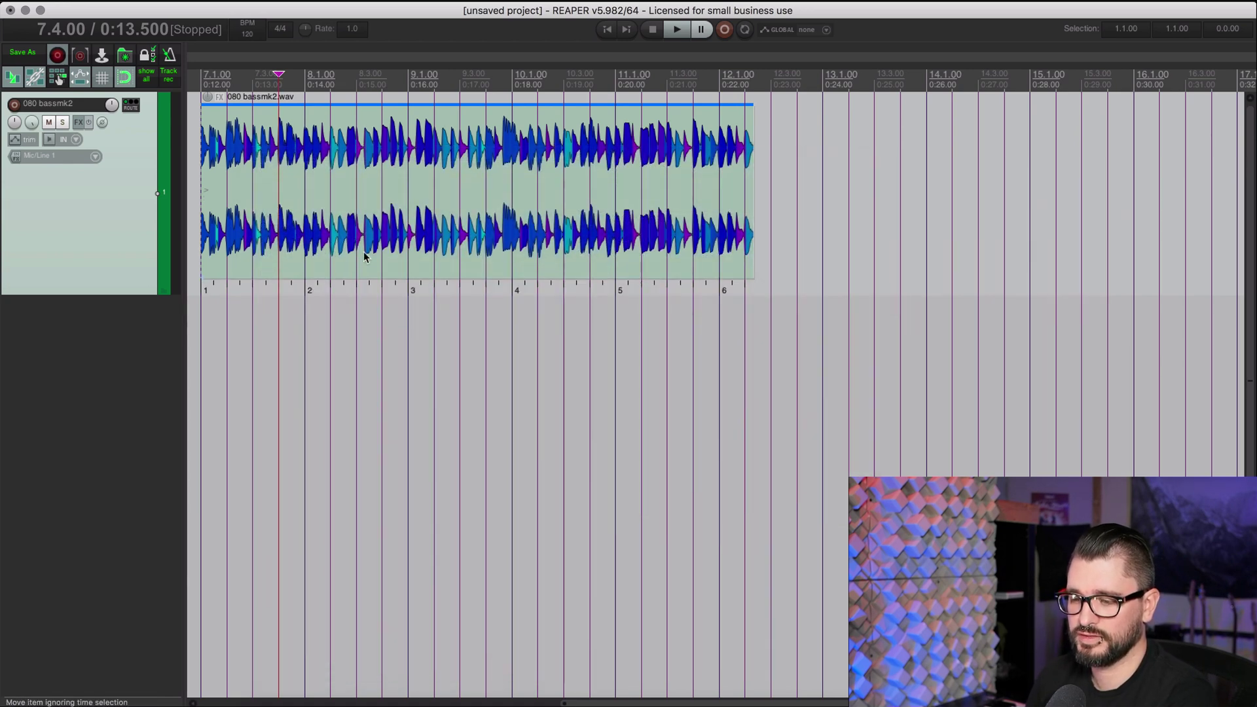
pyautogui.click(291, 296)
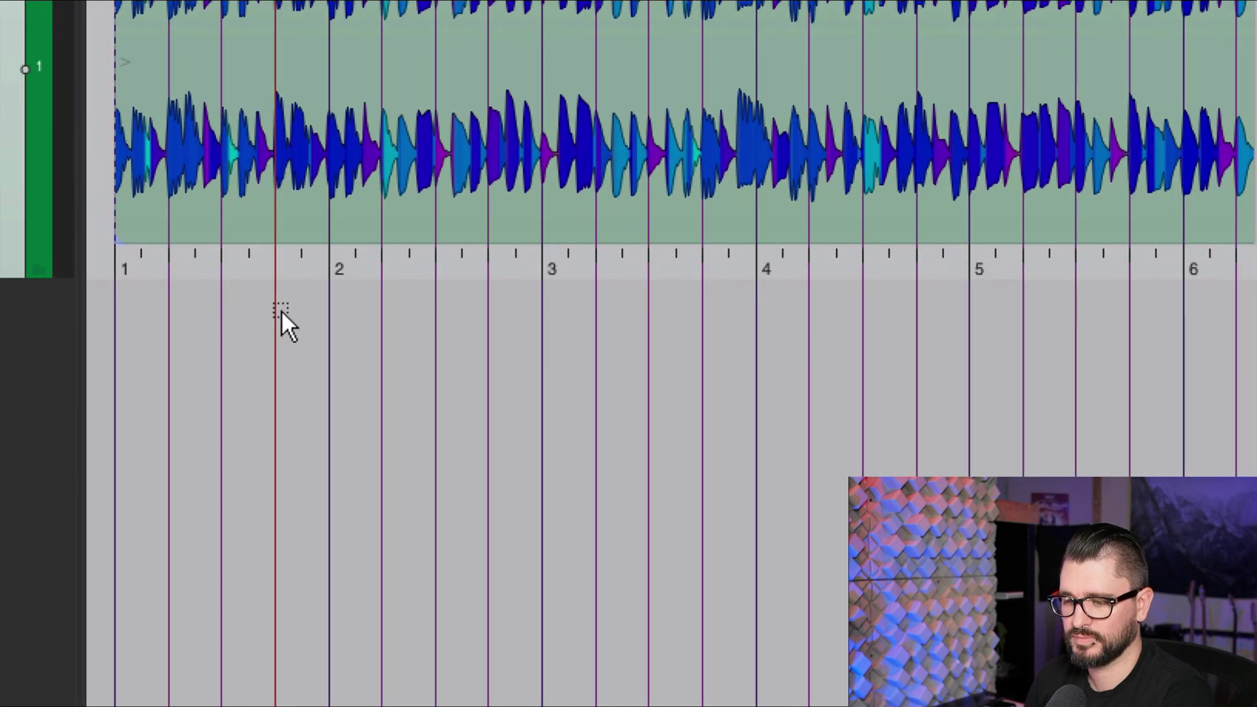
pyautogui.scroll(5, 269, 273)
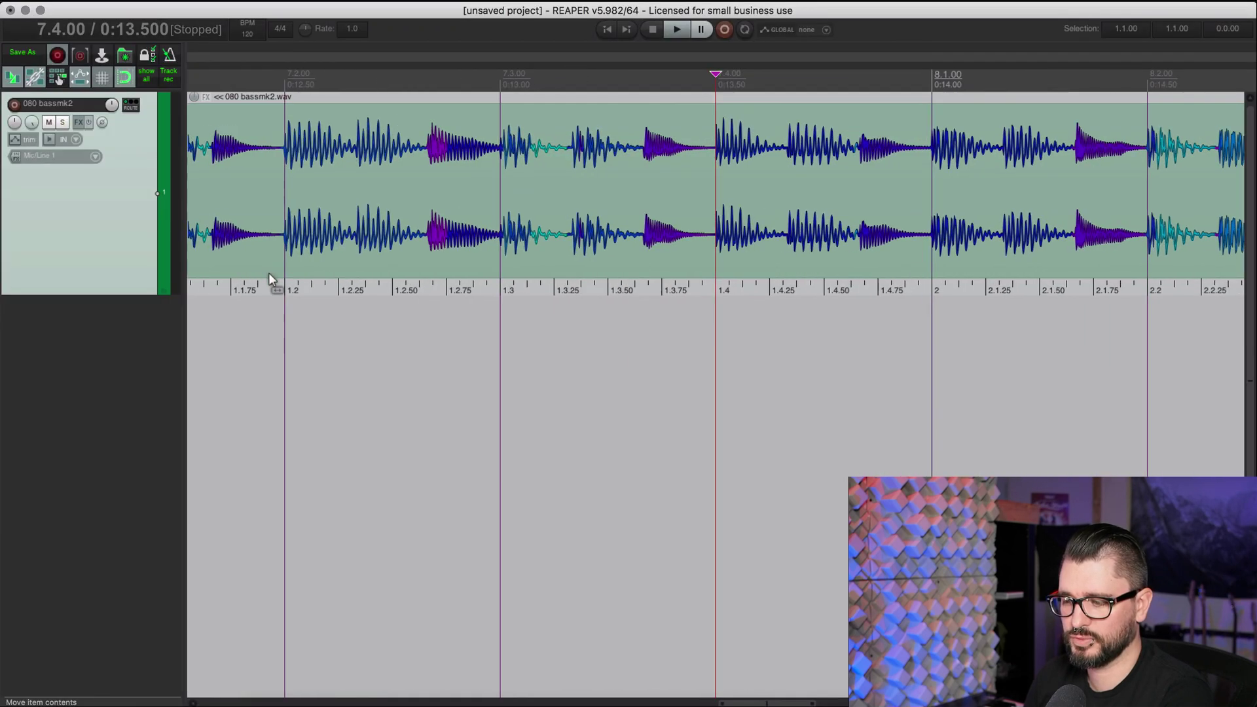
pyautogui.hscroll(-5, 392, 249)
pyautogui.click(520, 224)
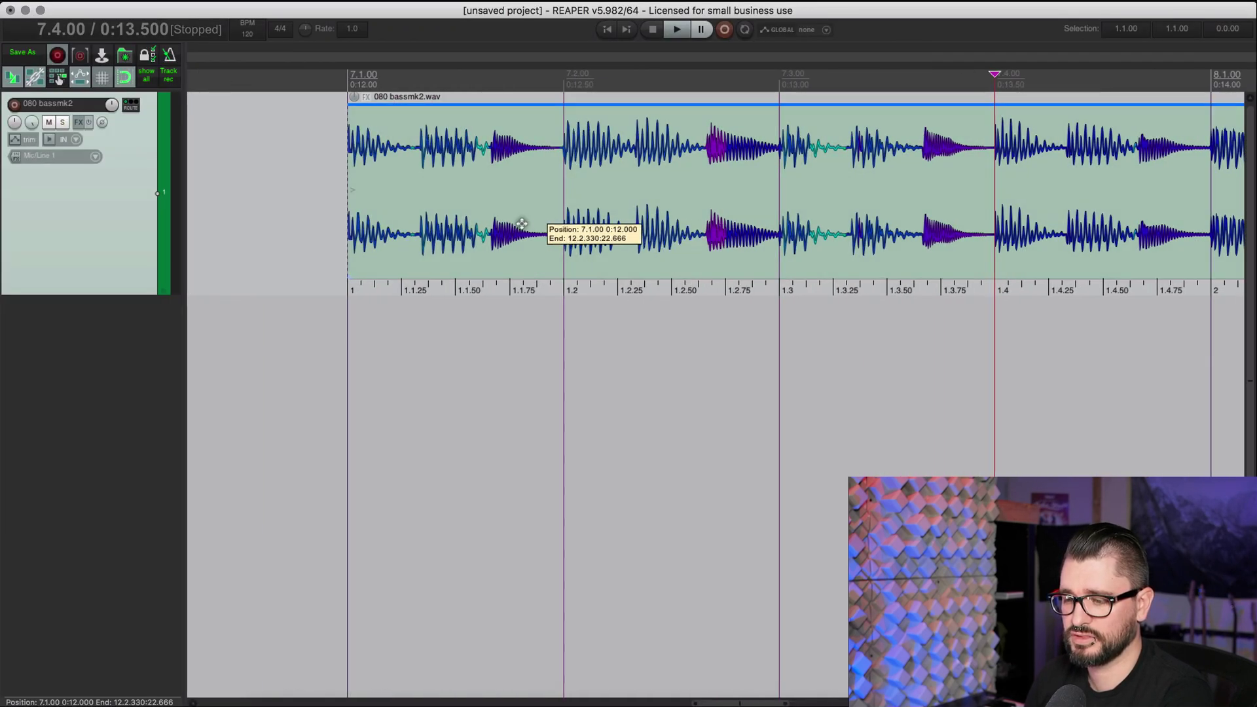
# - Place the edit cursor at 7.2.00 and then 8.2.00 to inspect the ruler's subdivisions
pyautogui.click(567, 224)
pyautogui.scroll(-2, 657, 255)
pyautogui.hscroll(2, 806, 254)
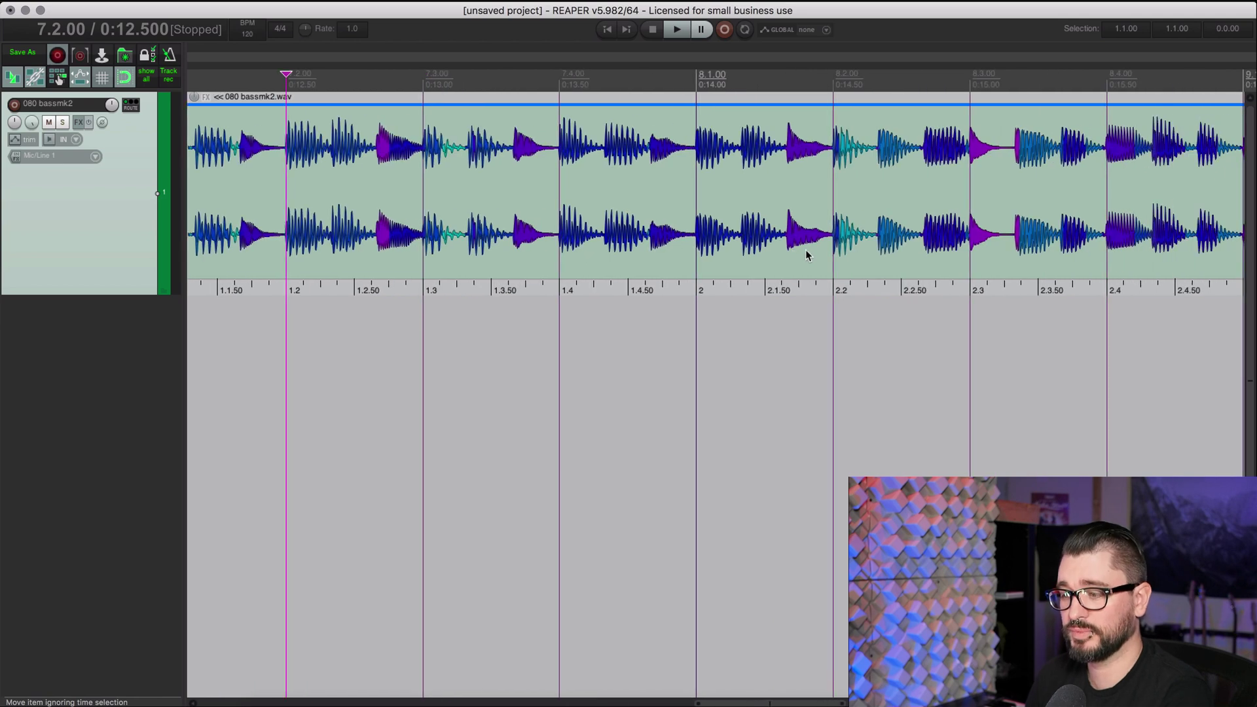
pyautogui.click(835, 277)
pyautogui.scroll(5, 839, 277)
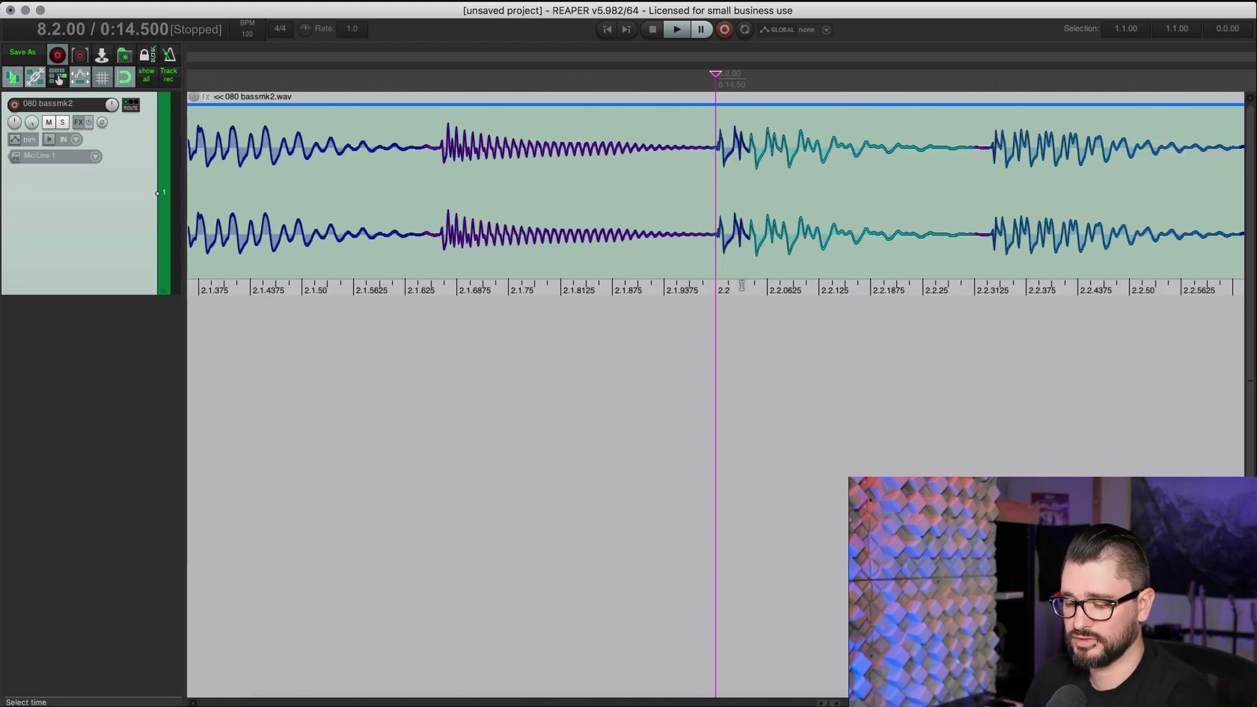
# - Give the item ruler its own 6/4 time signature with minimal beats display, then apply and confirm
pyautogui.rightClick(757, 191)
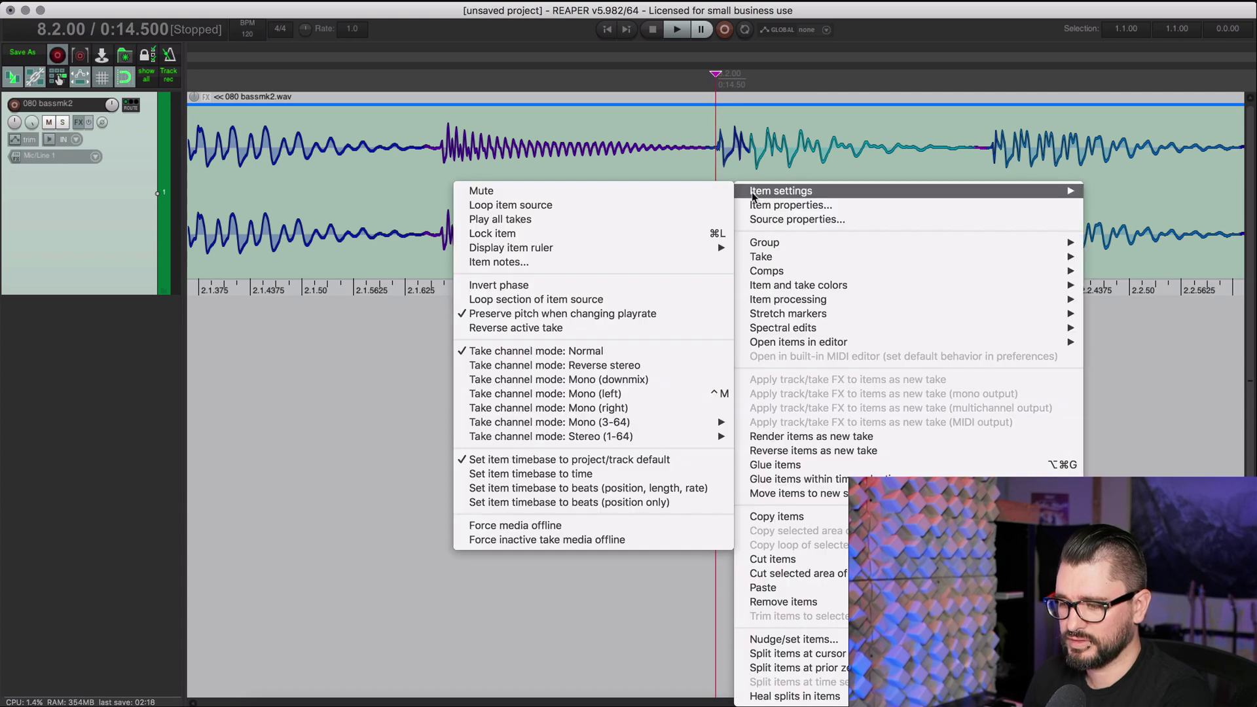
pyautogui.moveTo(564, 248)
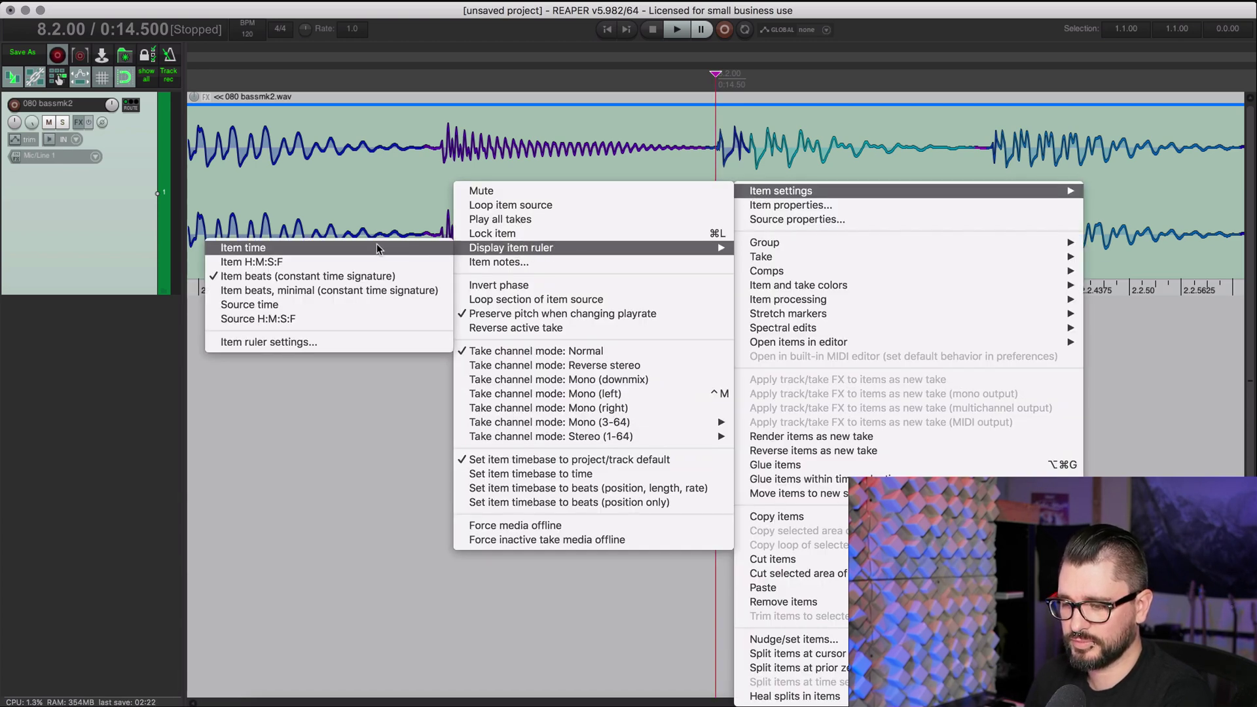
pyautogui.click(263, 345)
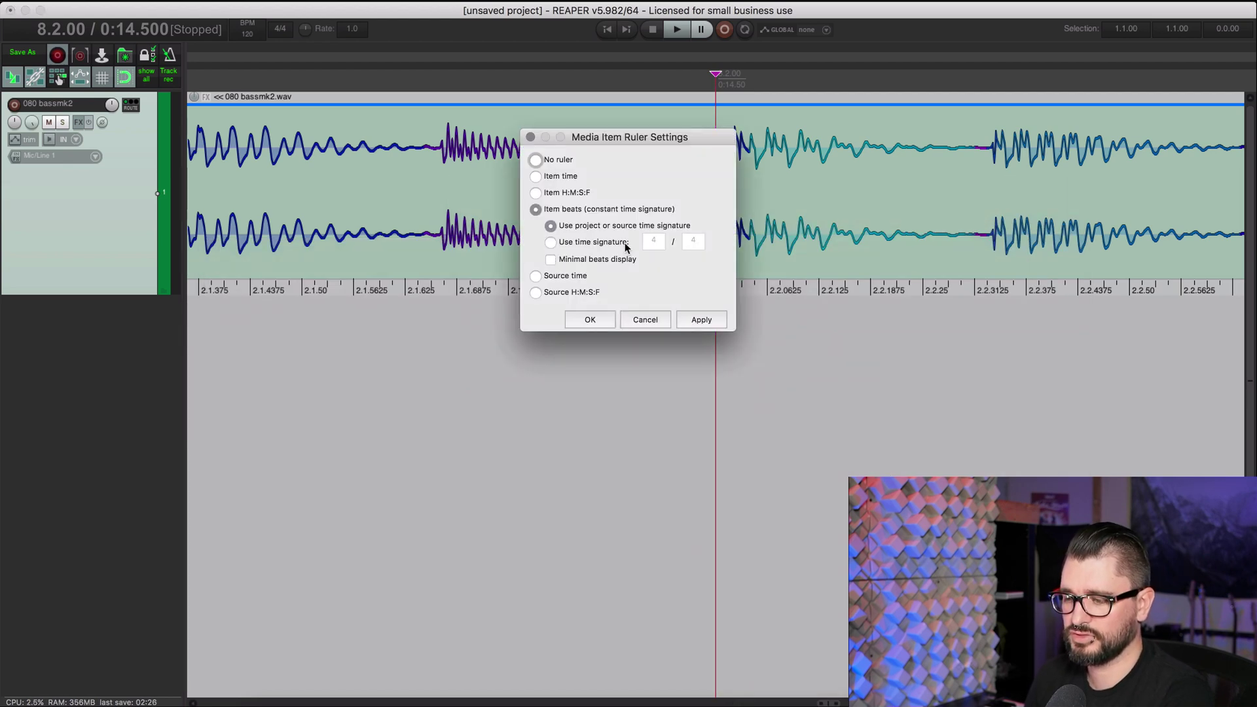
pyautogui.click(609, 243)
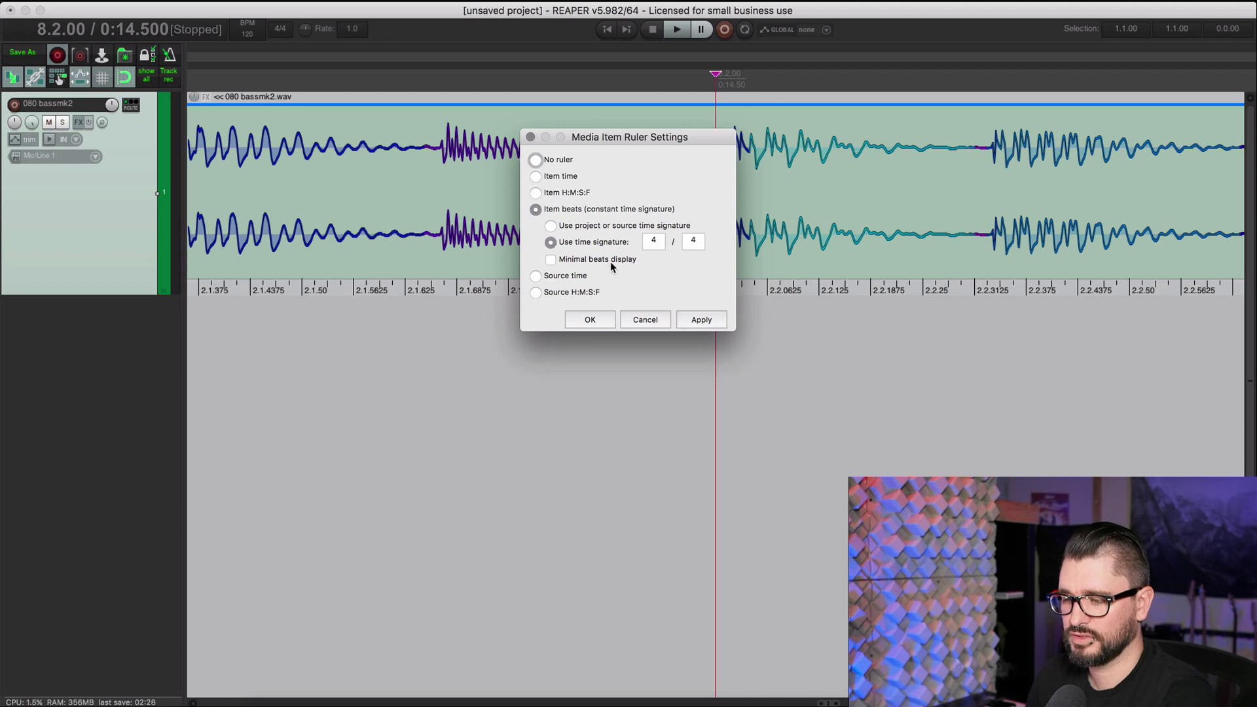
pyautogui.click(611, 259)
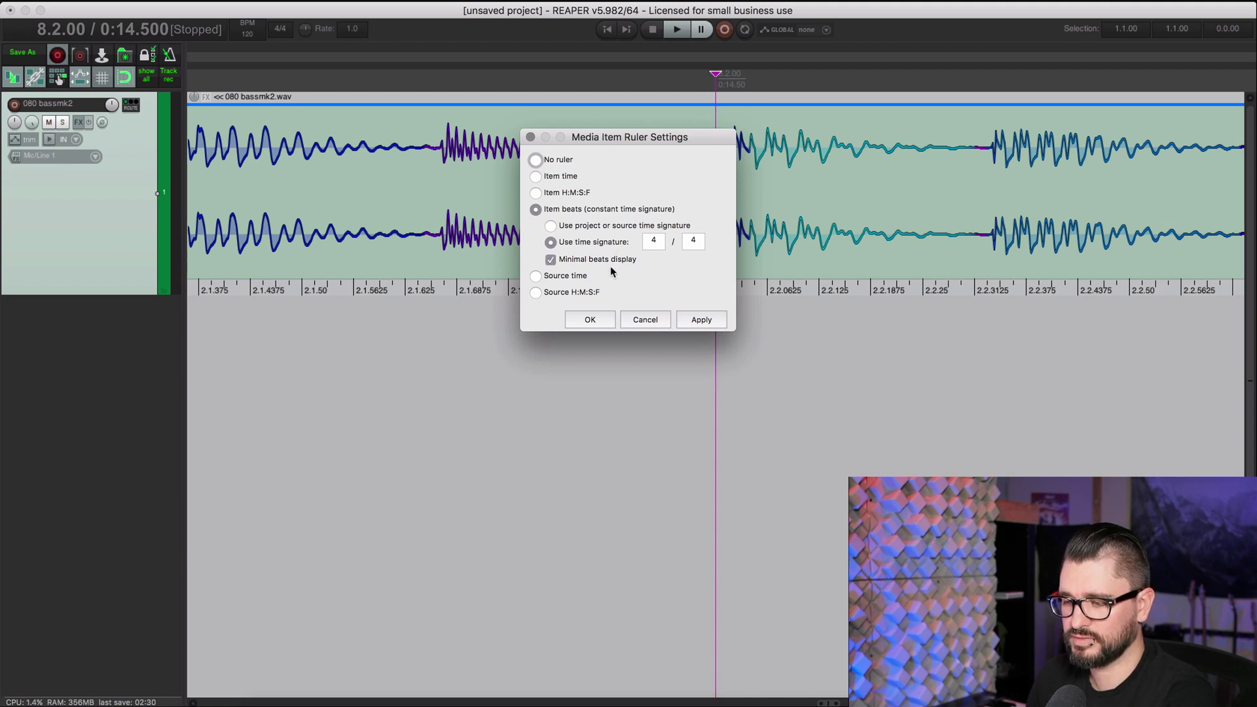
pyautogui.press('Tab')
pyautogui.write('6')
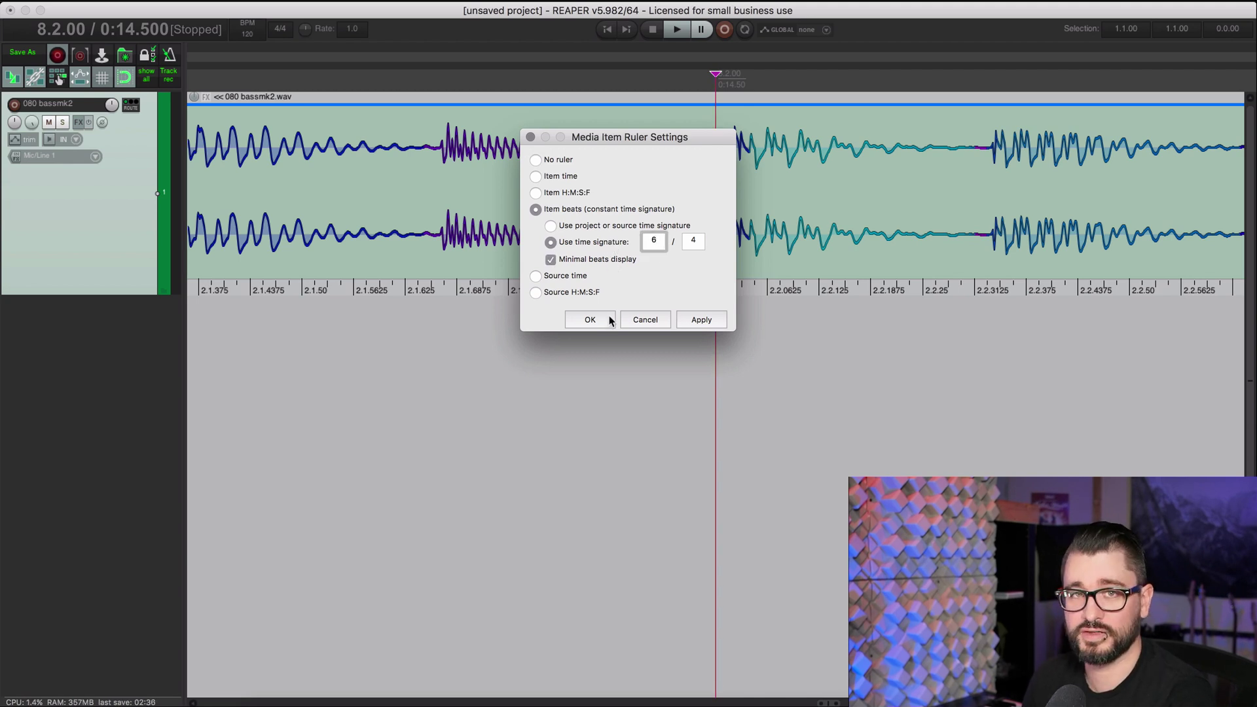
pyautogui.click(702, 320)
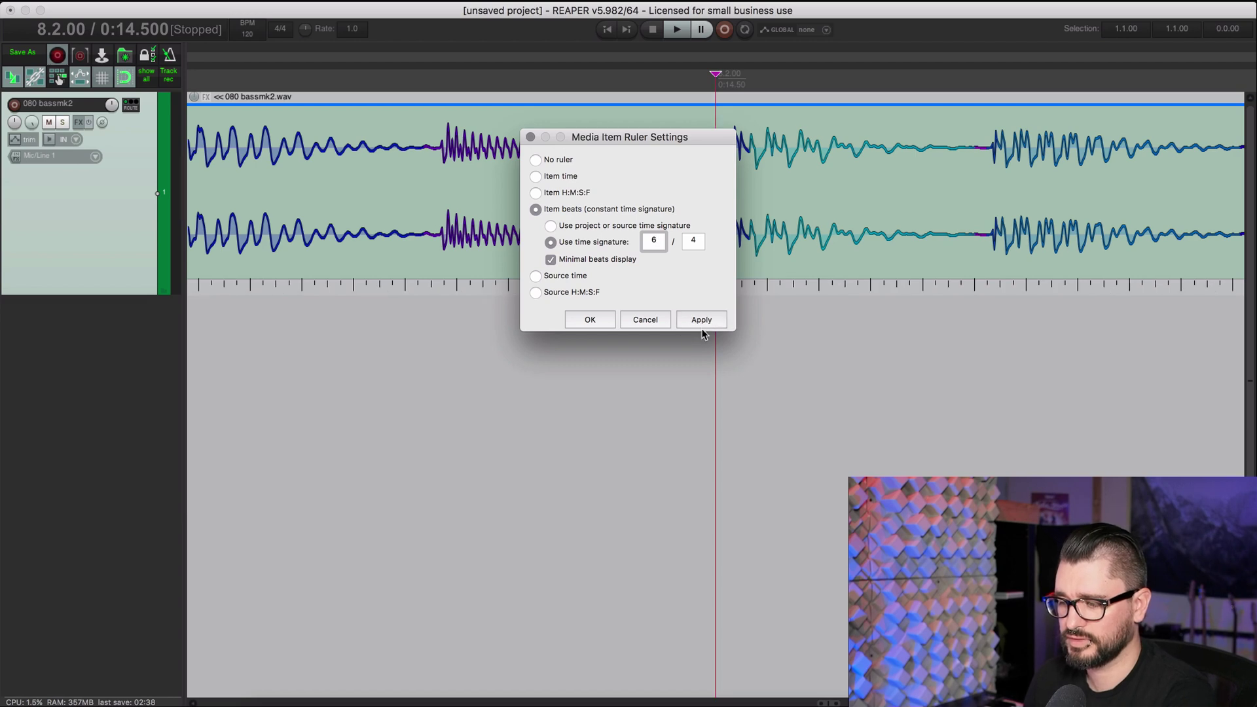
pyautogui.click(584, 320)
pyautogui.scroll(-3, 706, 319)
pyautogui.scroll(5, 742, 305)
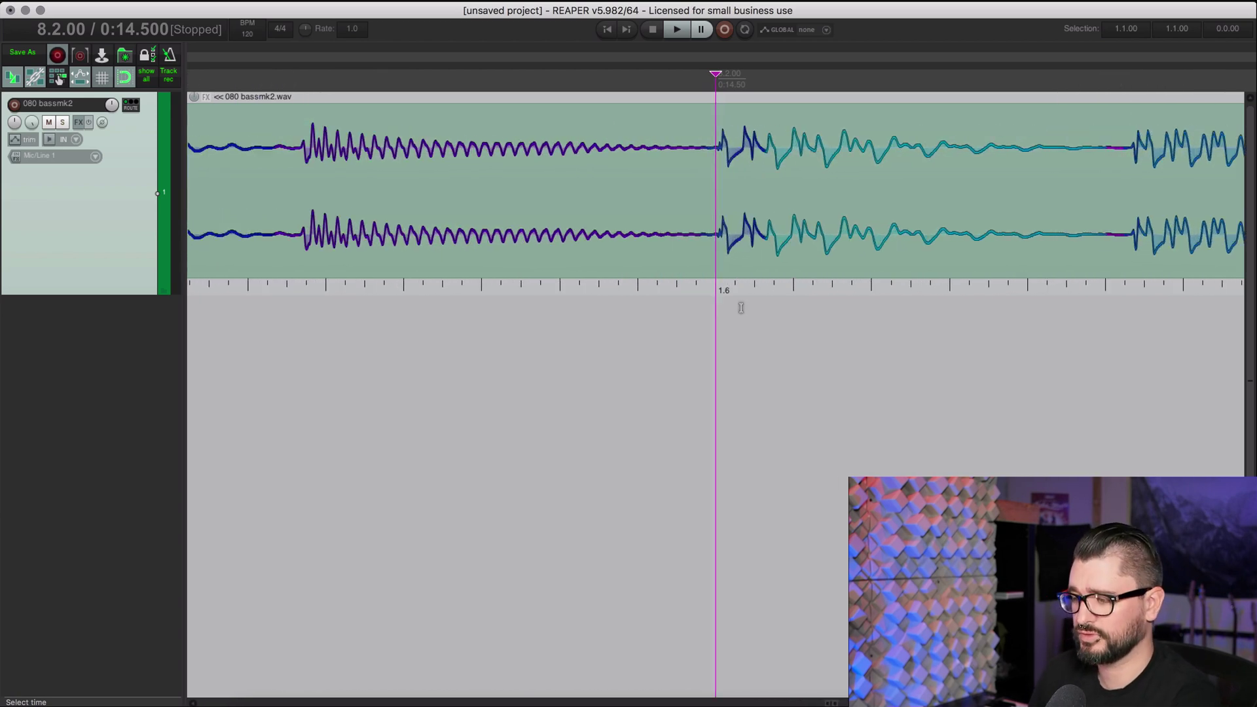
pyautogui.scroll(-2, 746, 307)
pyautogui.rightClick(744, 303)
pyautogui.click(536, 146)
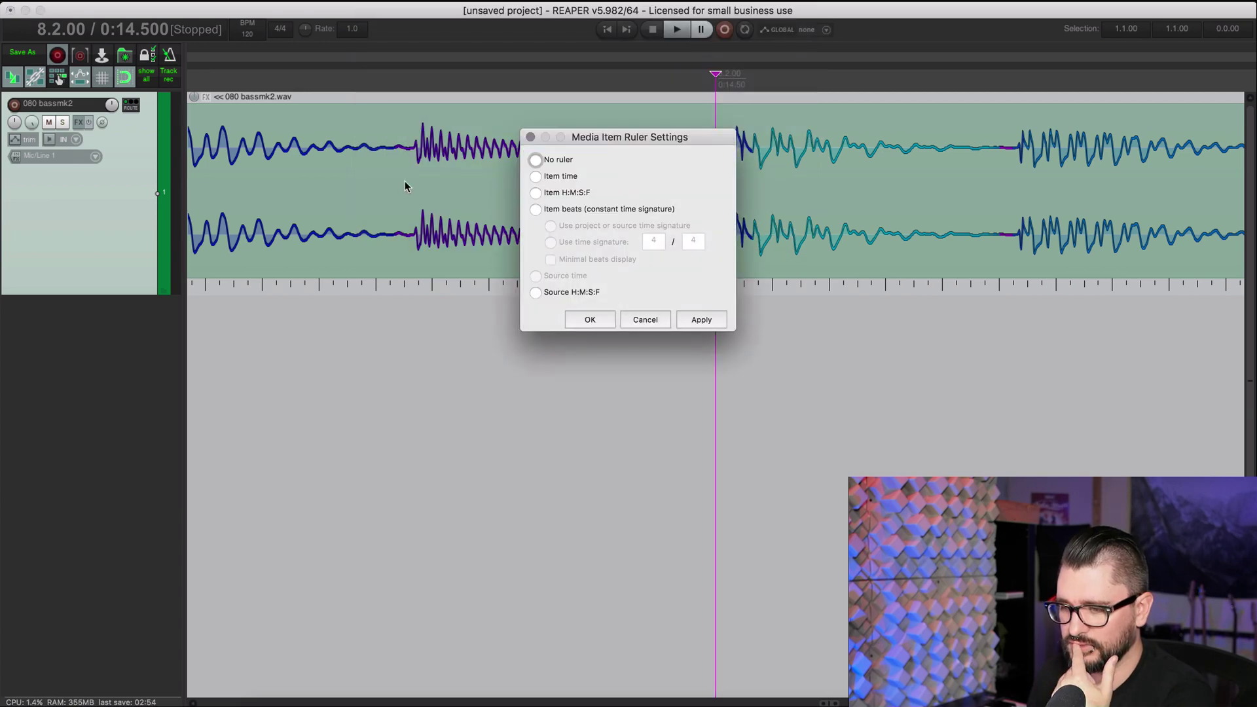
pyautogui.click(647, 321)
pyautogui.rightClick(387, 17)
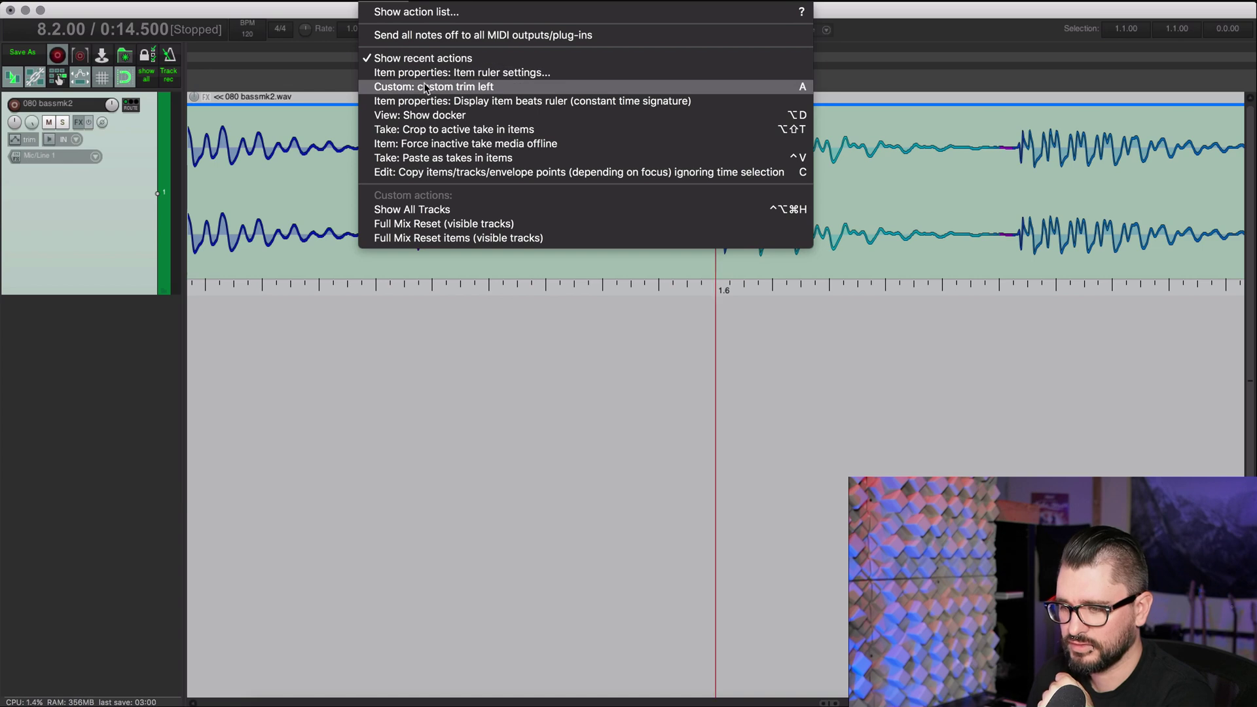
pyautogui.click(480, 73)
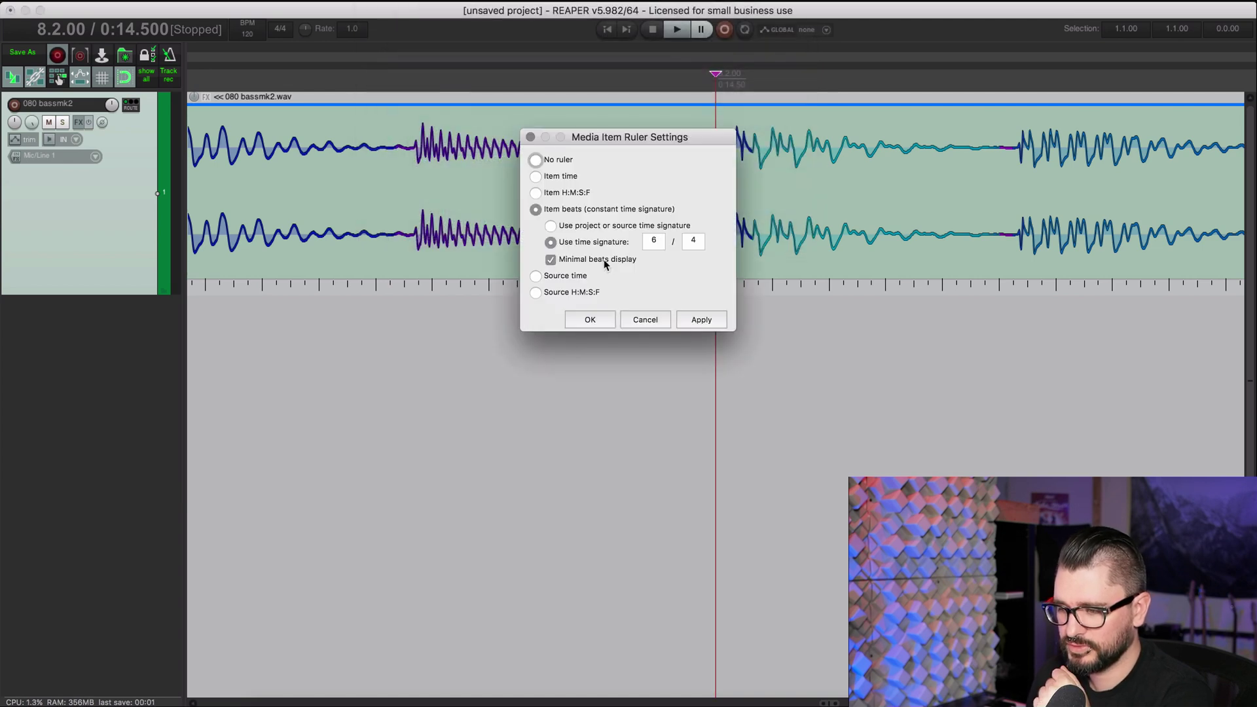
pyautogui.click(703, 322)
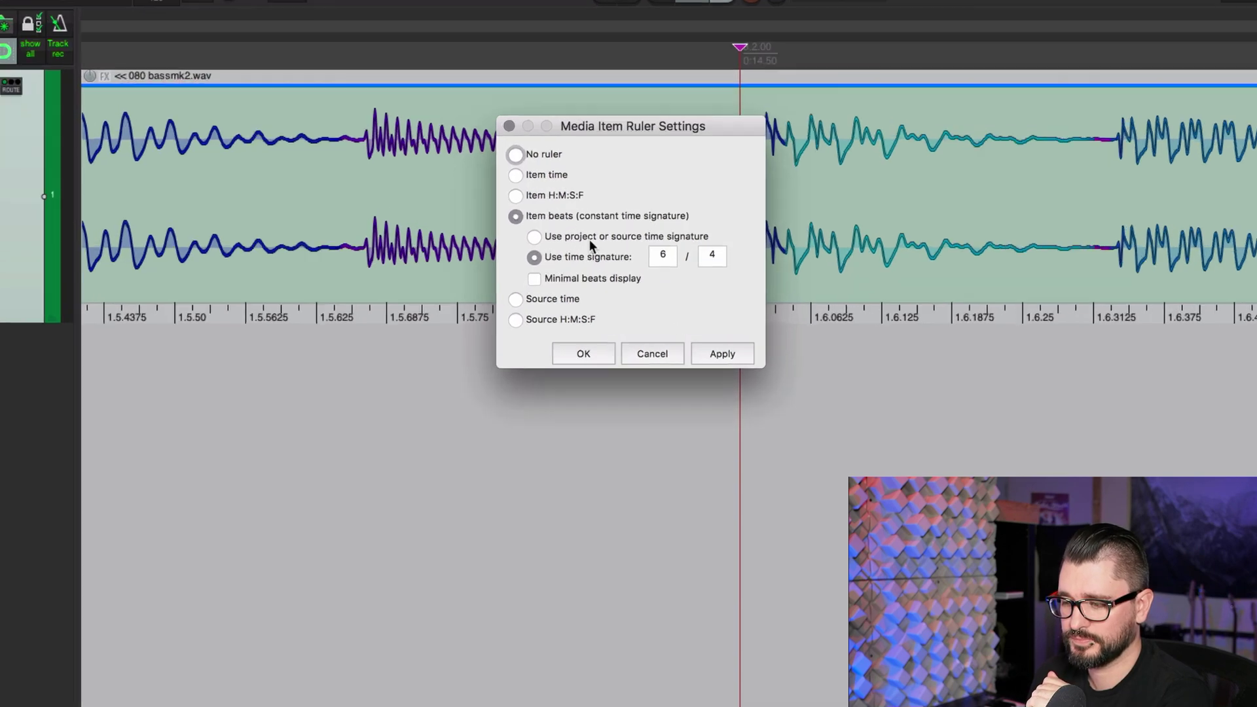
pyautogui.click(589, 238)
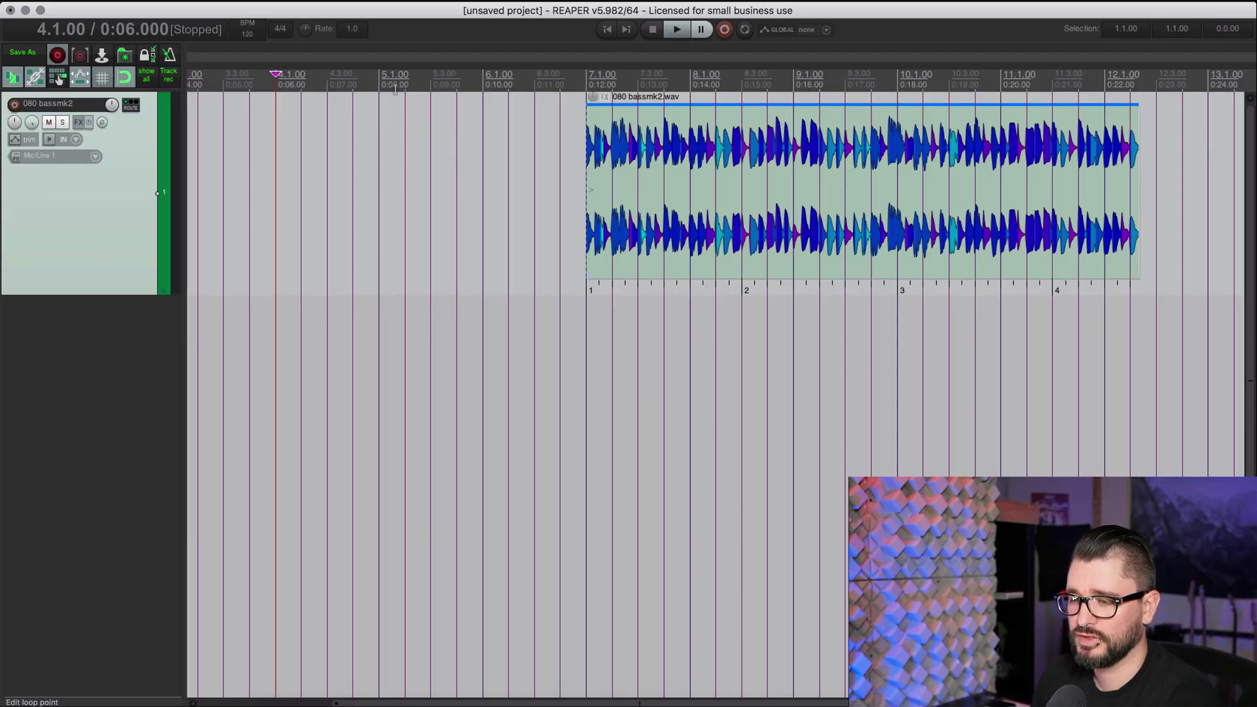
# - Move the edit position to bar 5 beat 2, then to bar 4 beat 4
pyautogui.rightClick(359, 78)
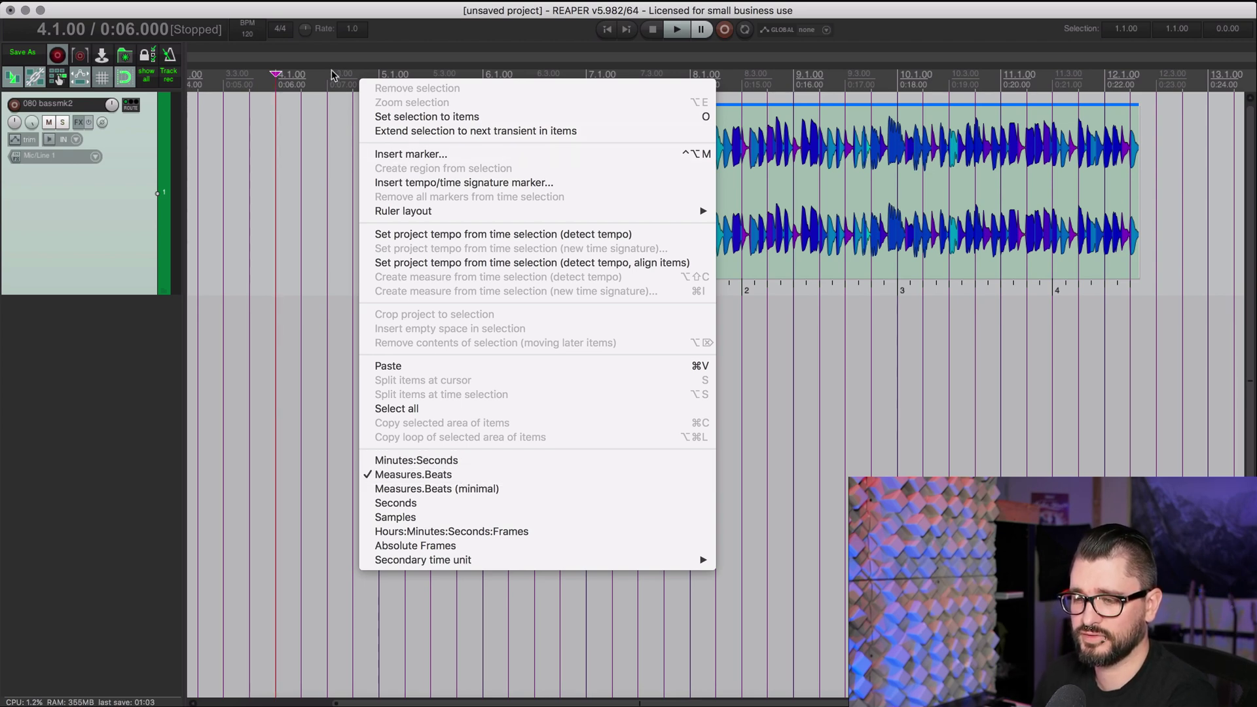
pyautogui.click(309, 80)
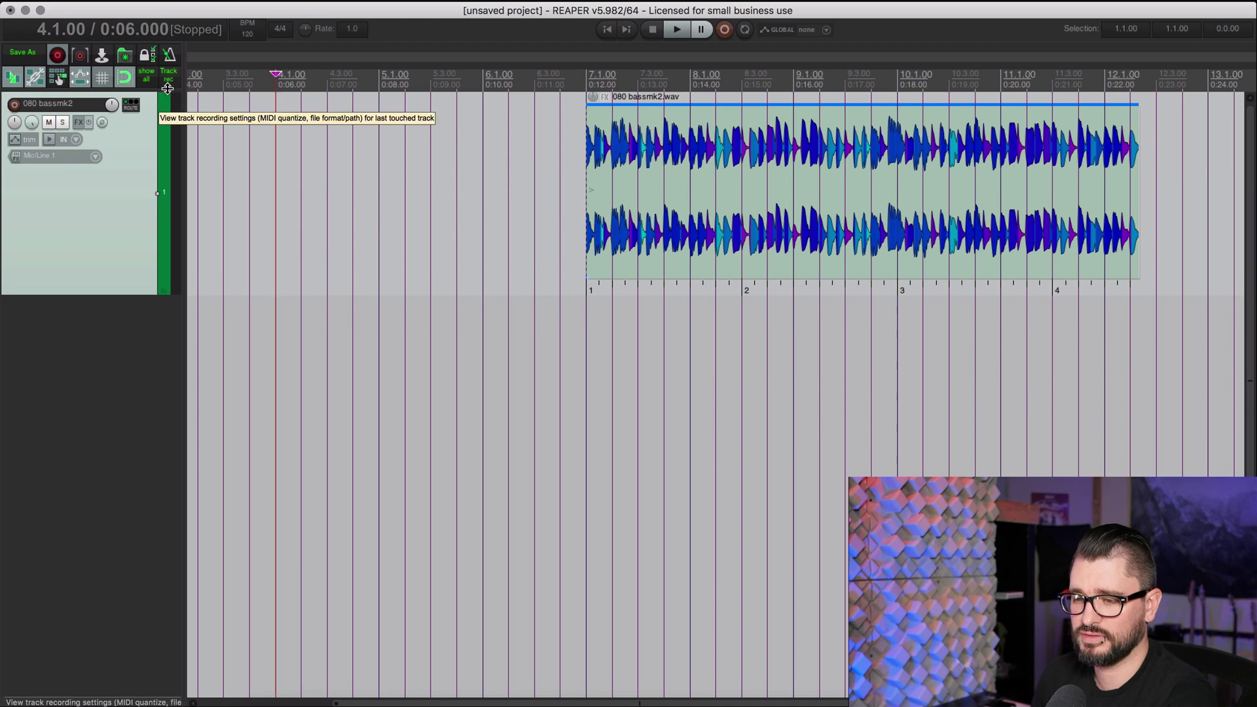
pyautogui.click(399, 131)
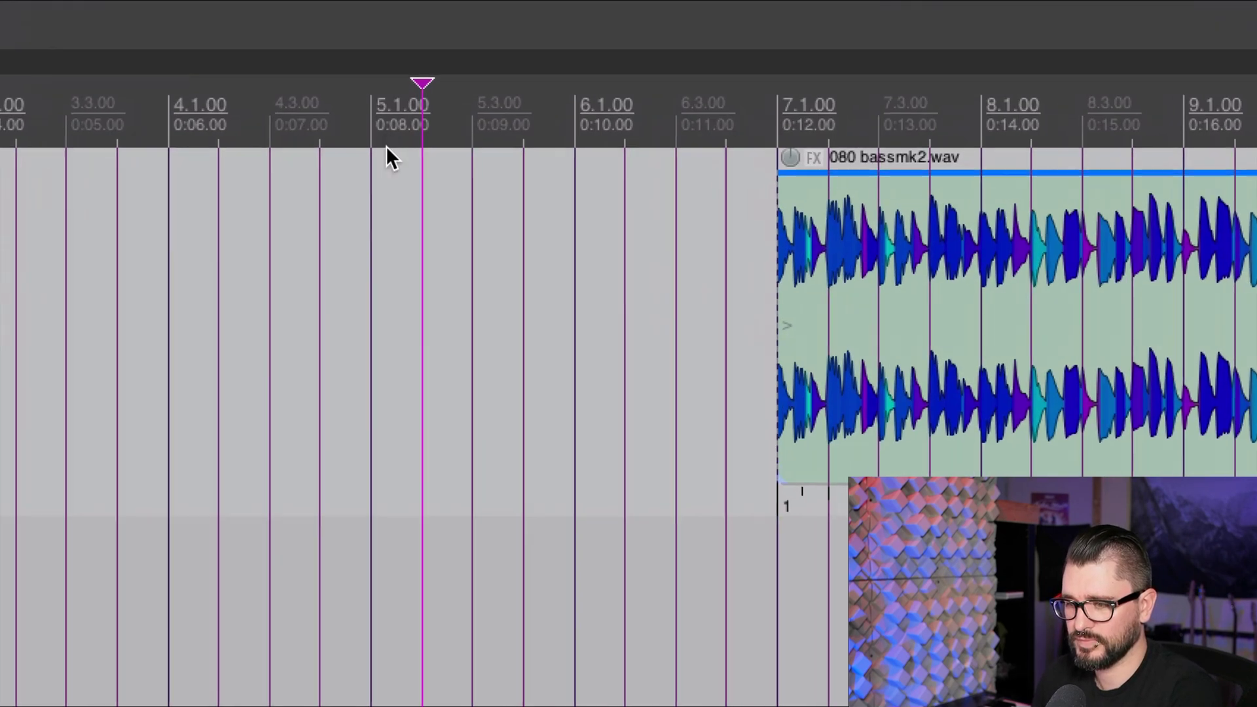
pyautogui.click(320, 115)
# - Set the ruler's secondary time unit to Hours:Minutes:Seconds:Frames
pyautogui.rightClick(334, 129)
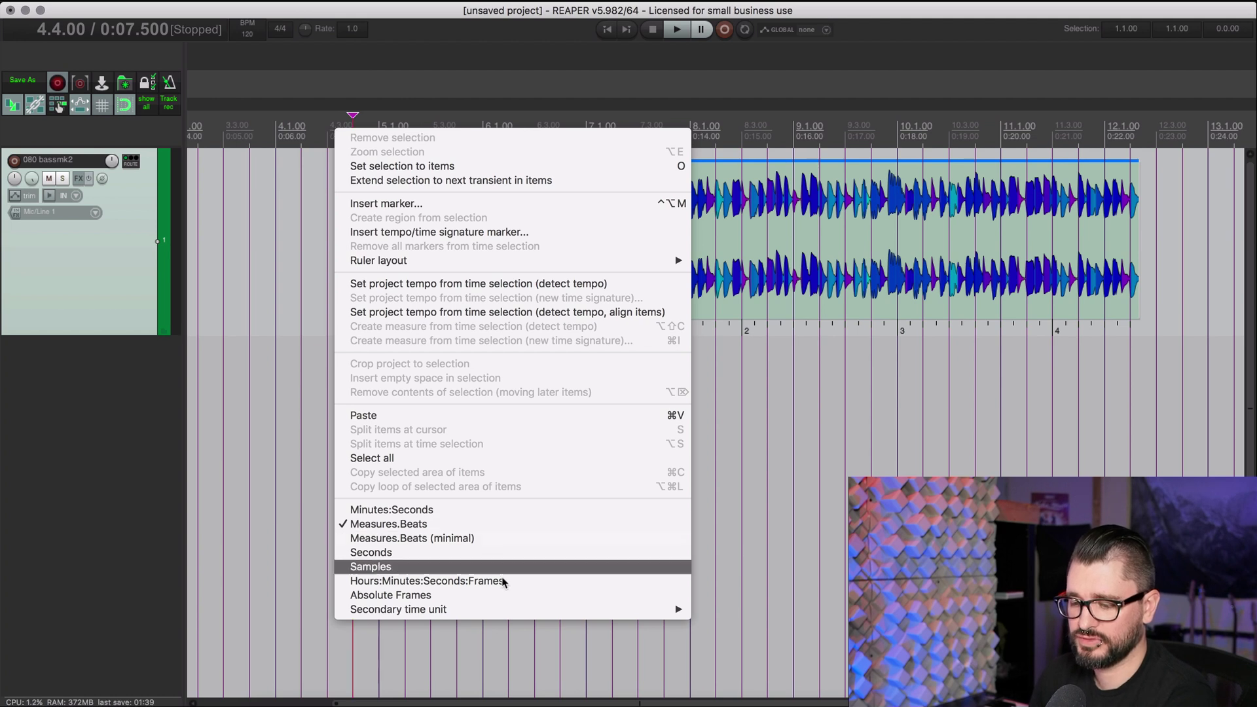
pyautogui.moveTo(510, 615)
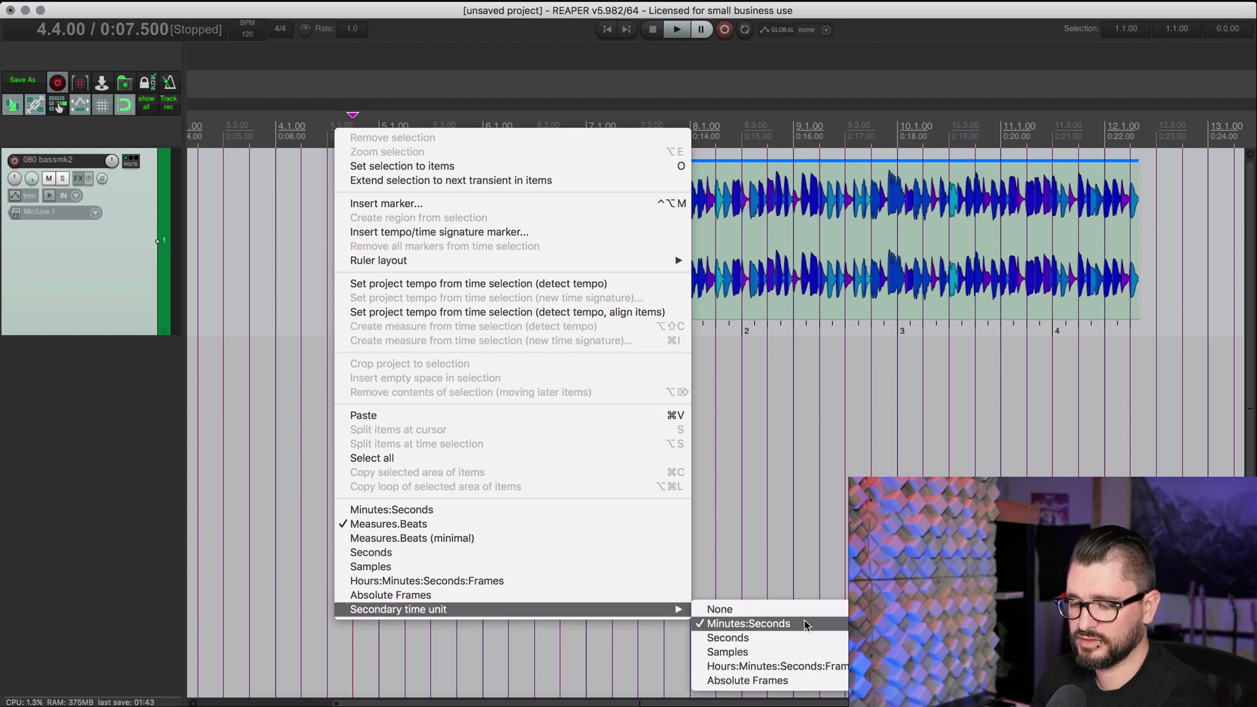
pyautogui.click(810, 668)
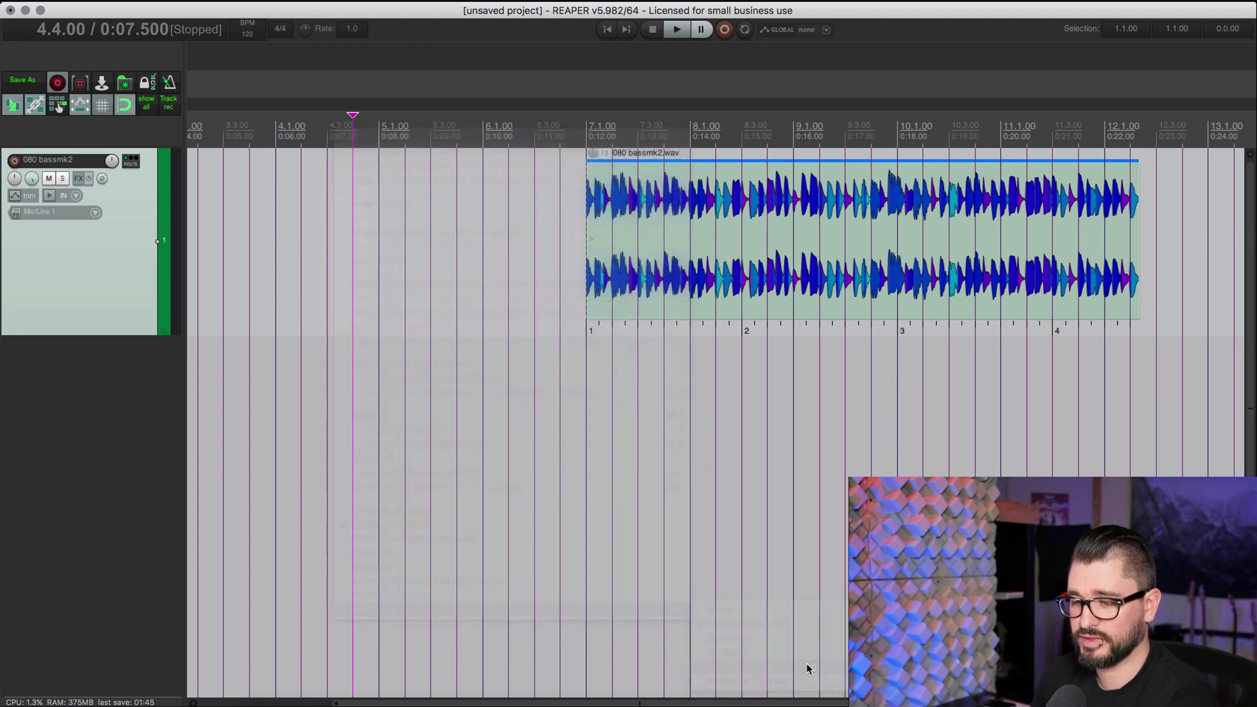
pyautogui.click(400, 152)
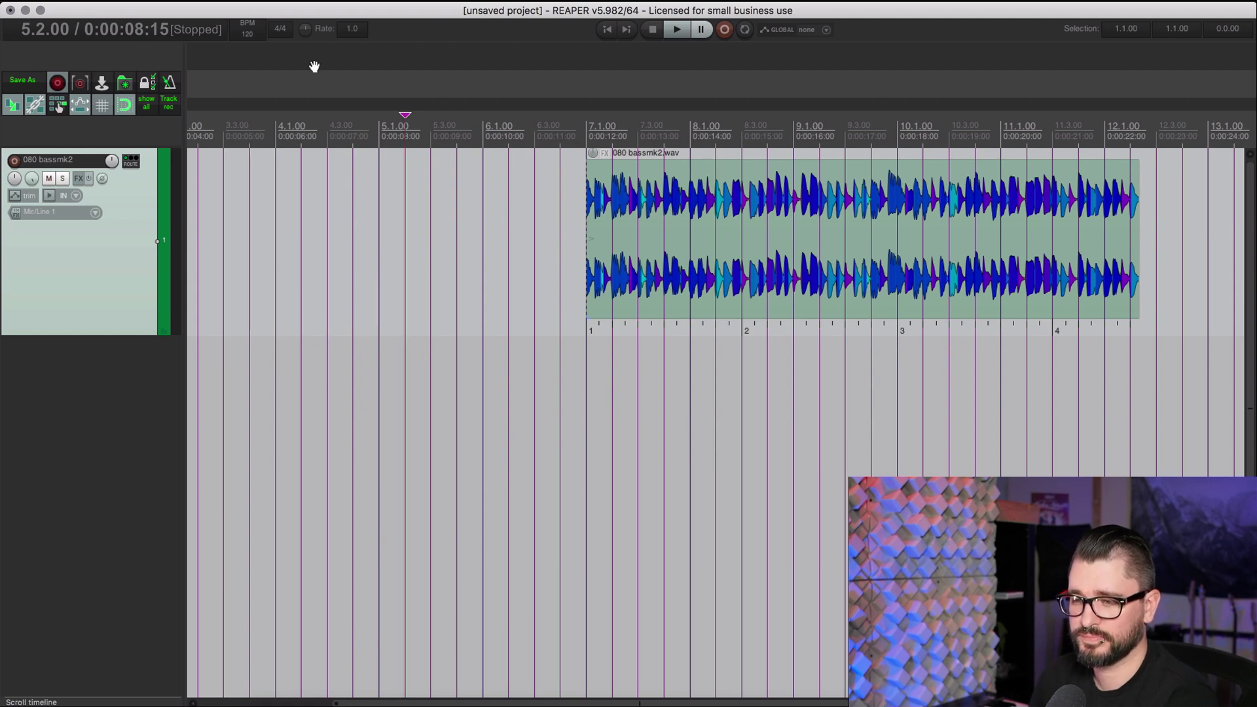
# - Browse View > Time unit for ruler > Secondary time unit, then close the menus unchanged
pyautogui.scroll(3, 471, 135)
pyautogui.click(174, 1)
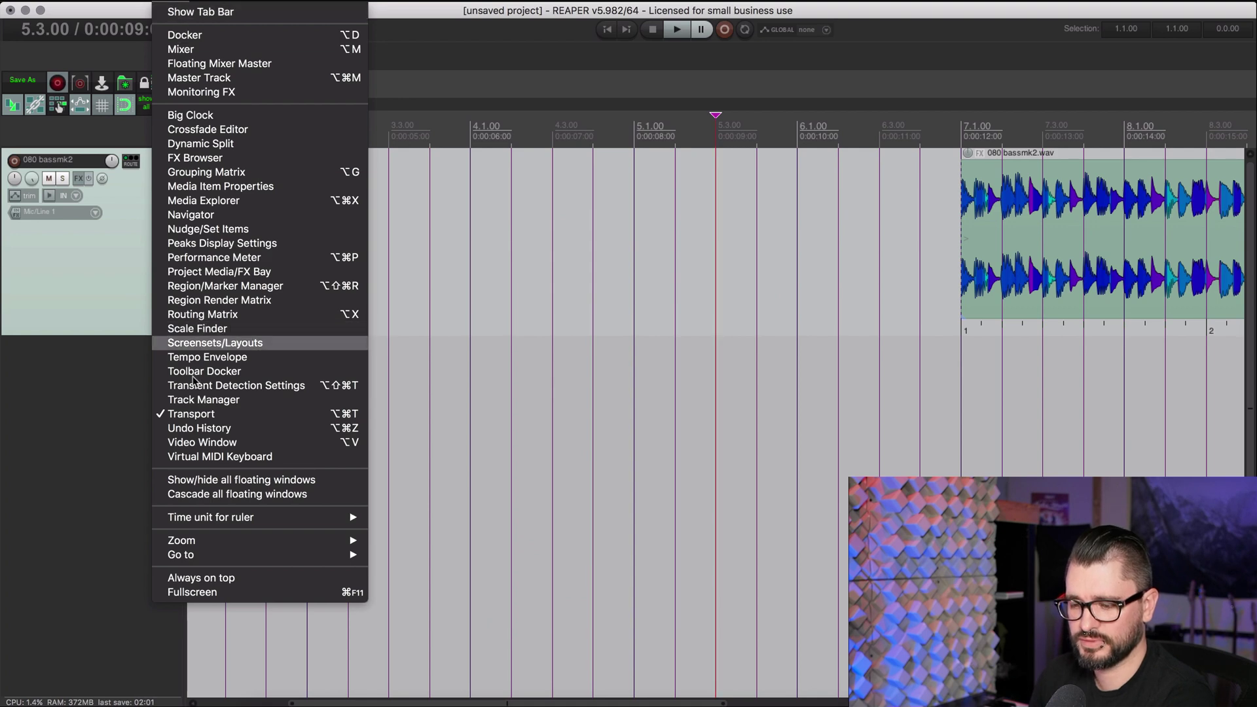
pyautogui.moveTo(253, 518)
pyautogui.moveTo(465, 617)
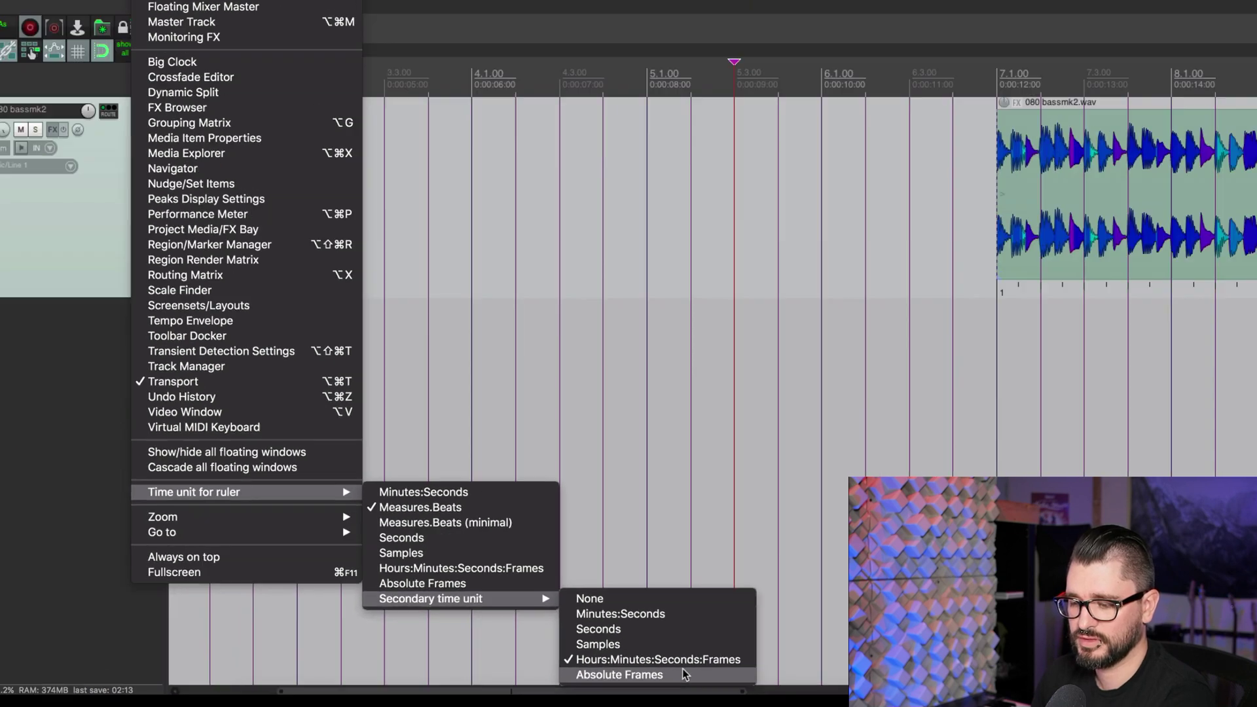
pyautogui.press('Escape')
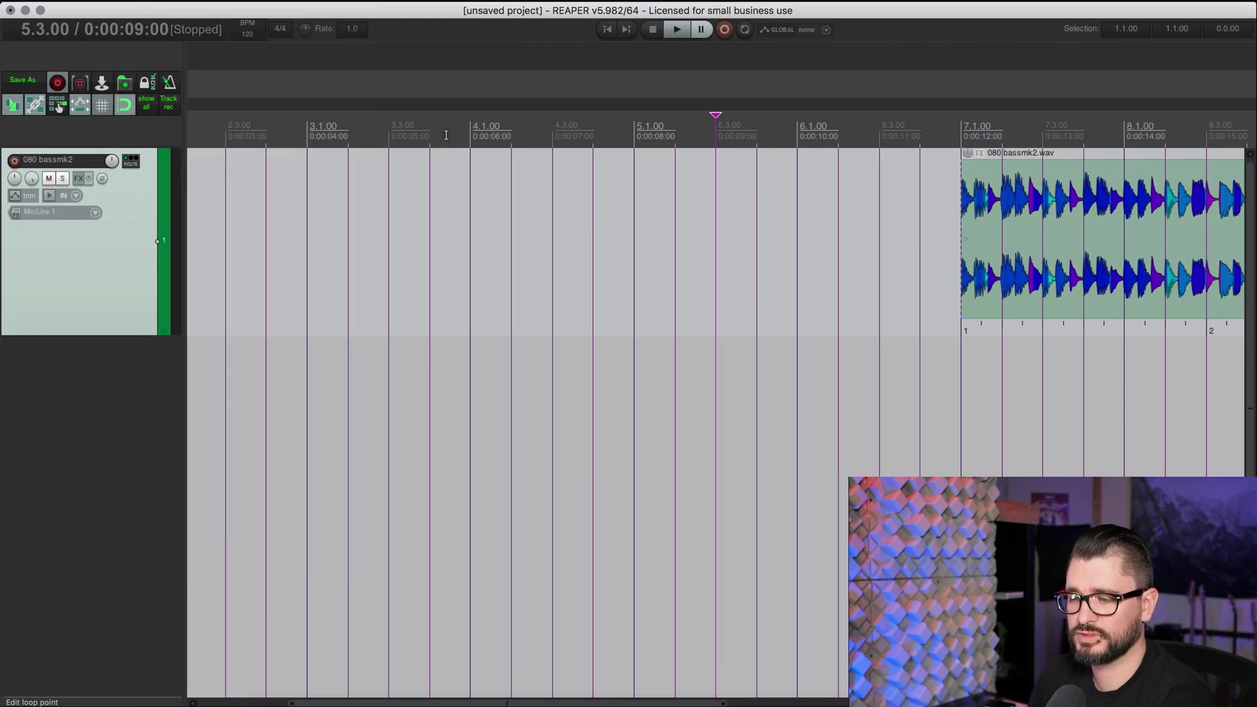
# - Reopen View > Time unit for ruler > Secondary time unit, showing Hours:Minutes:Seconds:Frames ticked
pyautogui.click(262, 7)
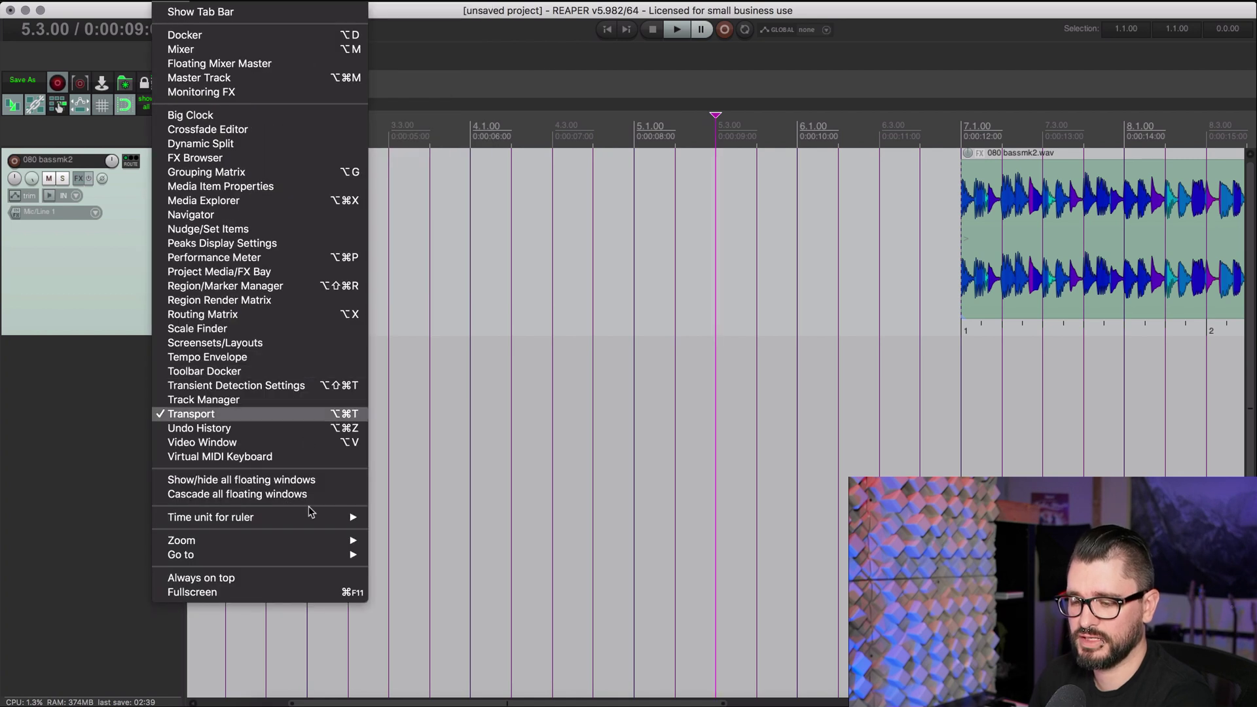
pyautogui.moveTo(327, 519)
pyautogui.moveTo(482, 621)
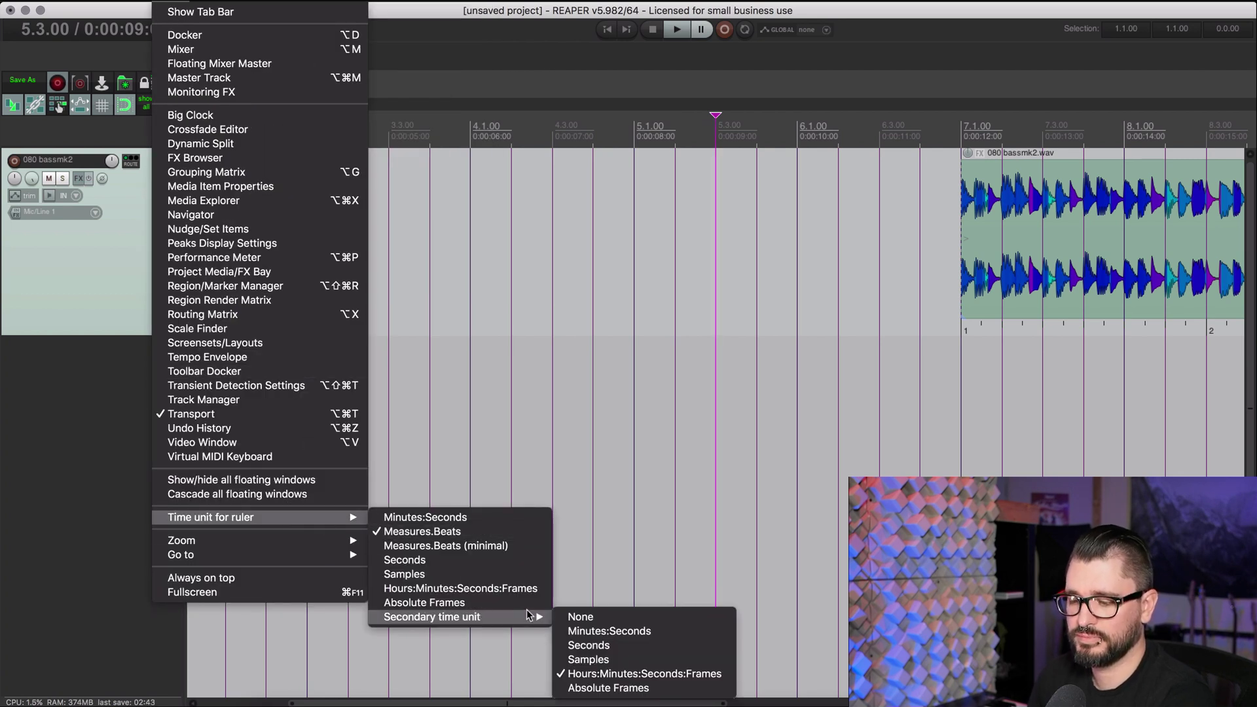